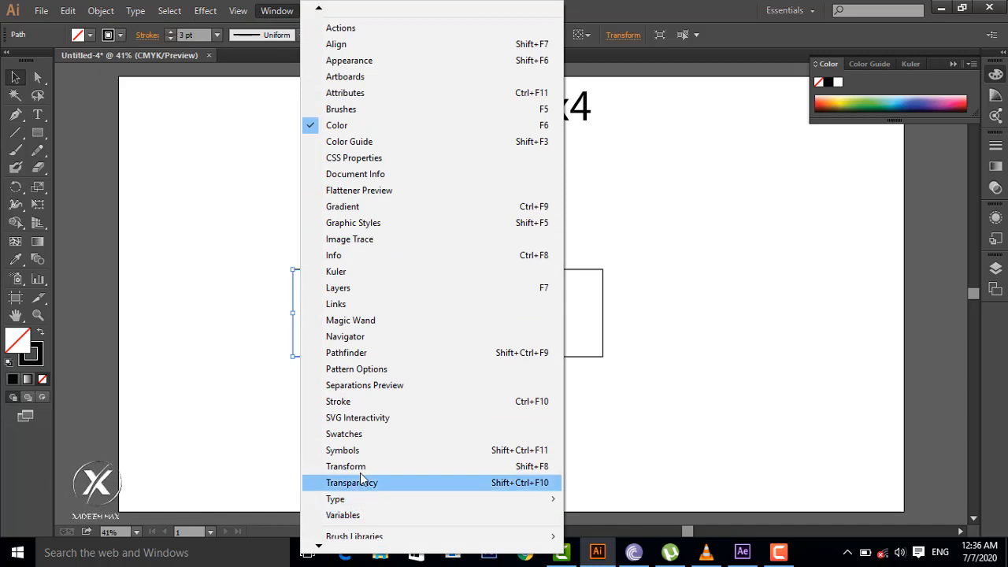
- Set the overlapping rectangle's width to 6 in and move it flush against the left edge of the 10 in rectangle
left_click(360, 471)
left_click_drag(142, 314, 761, 236)
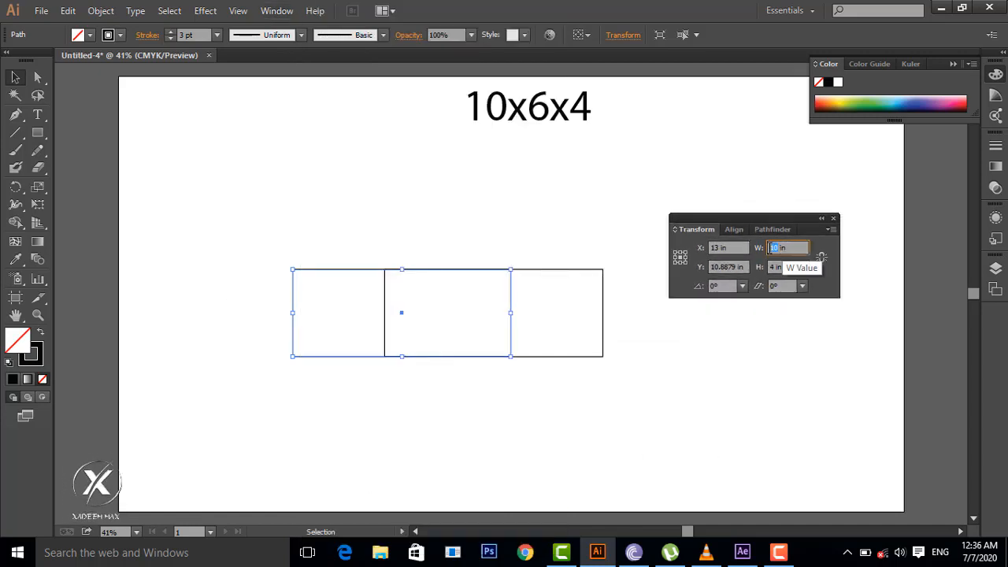
key("Return")
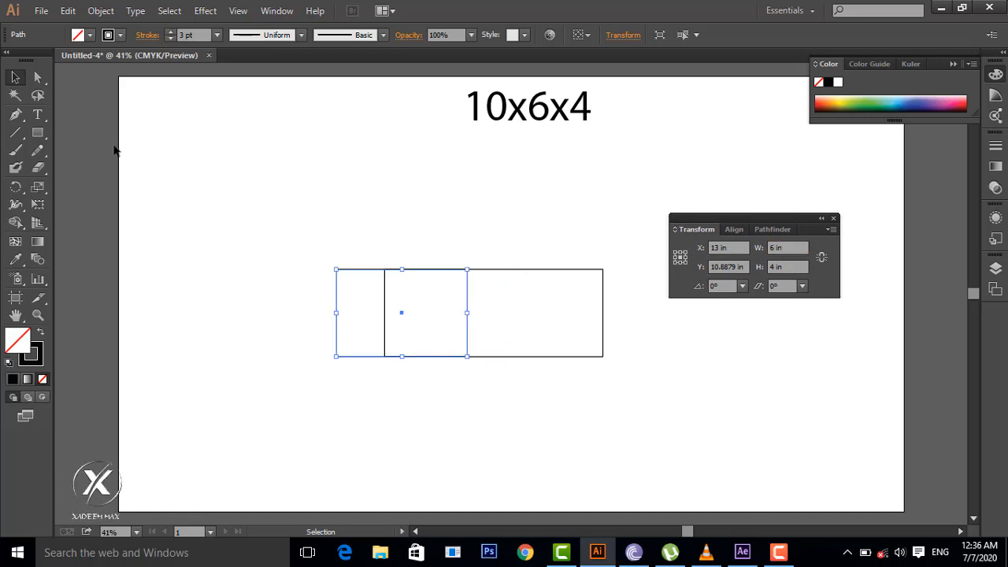
left_click_drag(403, 316, 320, 319)
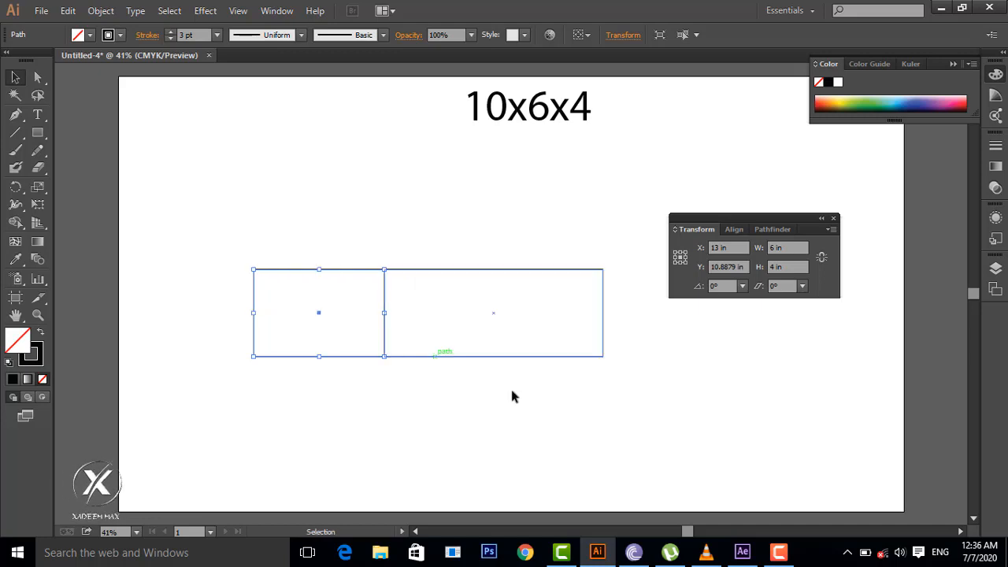
left_click(822, 223)
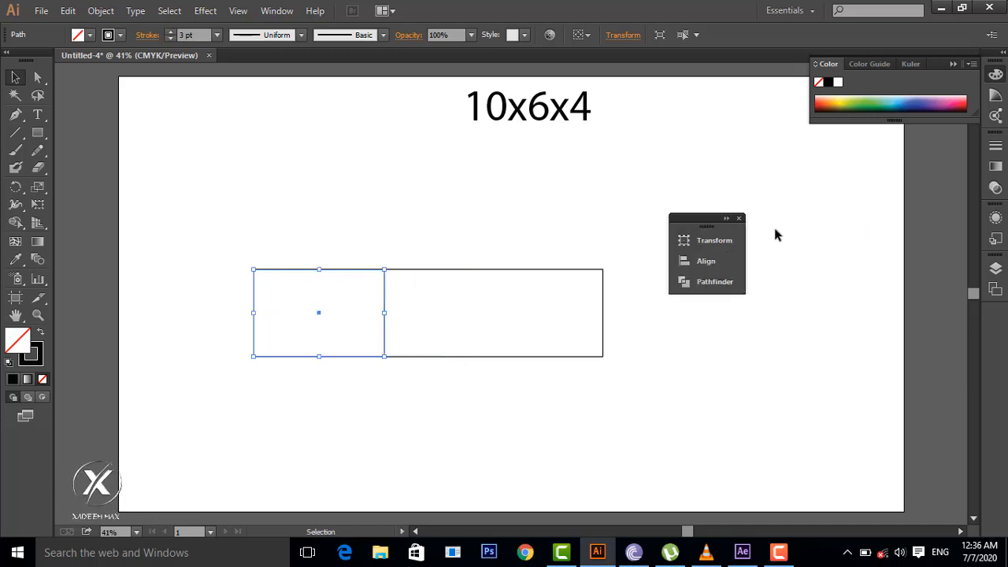
left_click(739, 218)
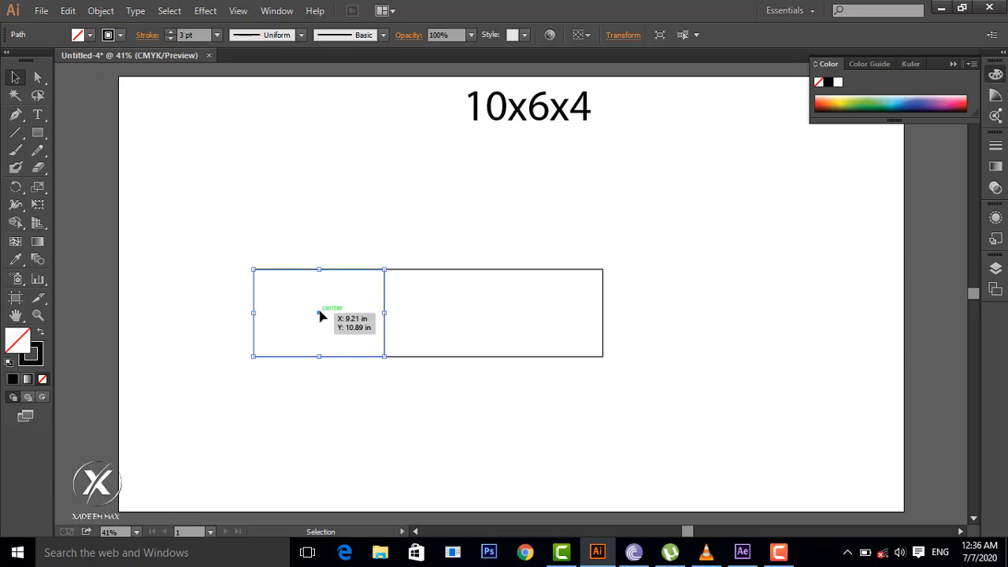
- Copy the 6 in panel to the right side of the 10 in panel and add a second 10 in panel at the row's left end
left_click_drag(344, 318, 667, 313)
left_click_drag(243, 266, 692, 392)
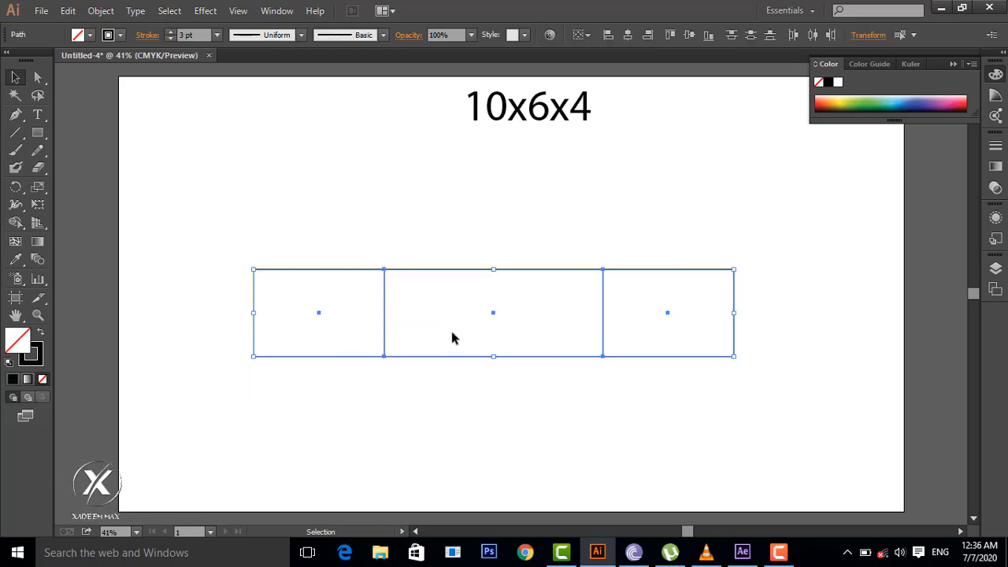
left_click_drag(493, 313, 288, 315)
left_click(632, 334)
left_click(615, 364)
- Copy the rightmost panel, shorten the copy to about 2.75 in high and place it directly beneath the original as a flap
scroll(607, 343, "up", 1)
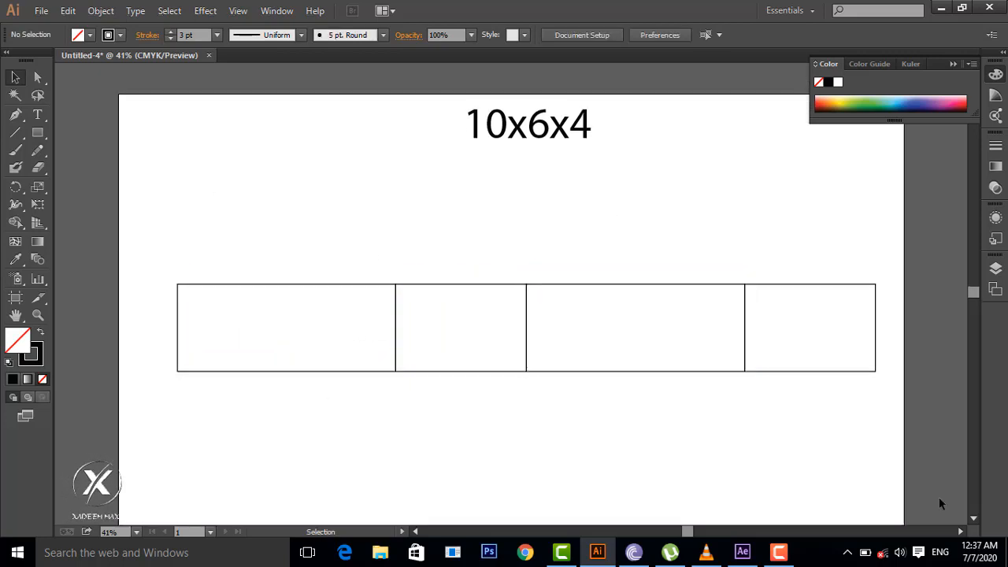
key("ctrl+equal")
key("ctrl+equal")
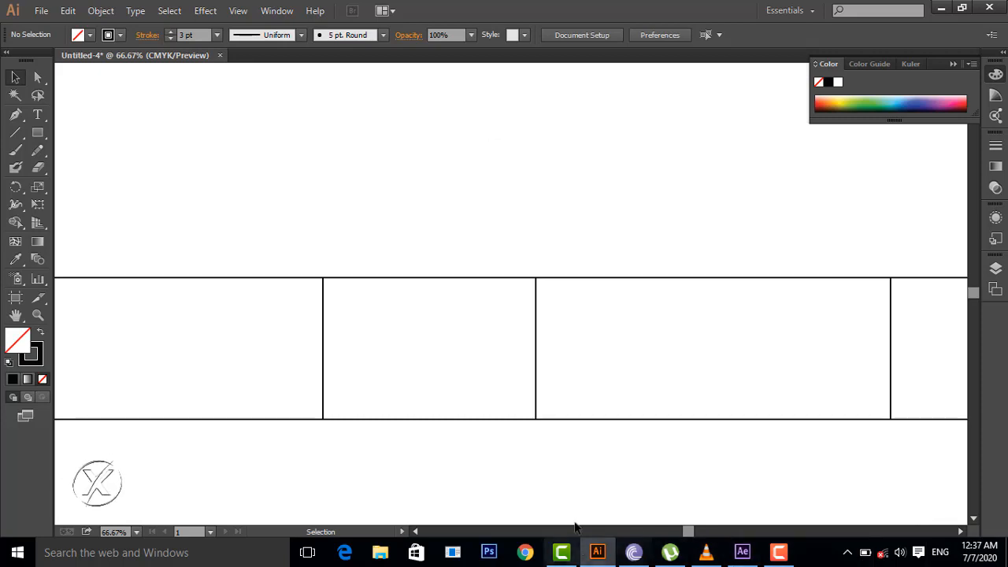
scroll(589, 525, "down", 2)
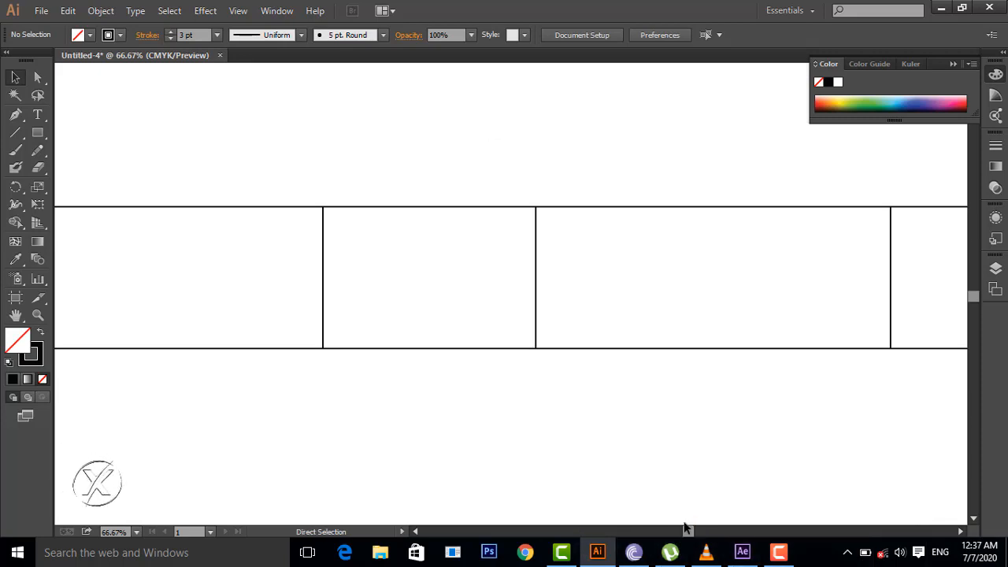
key("ctrl+minus")
left_click_drag(686, 533, 699, 551)
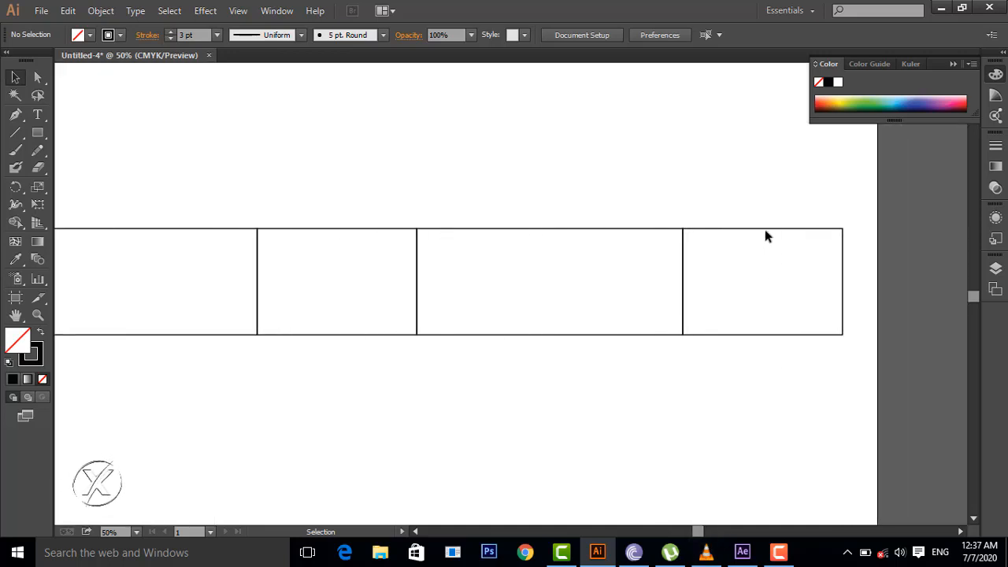
left_click(765, 230)
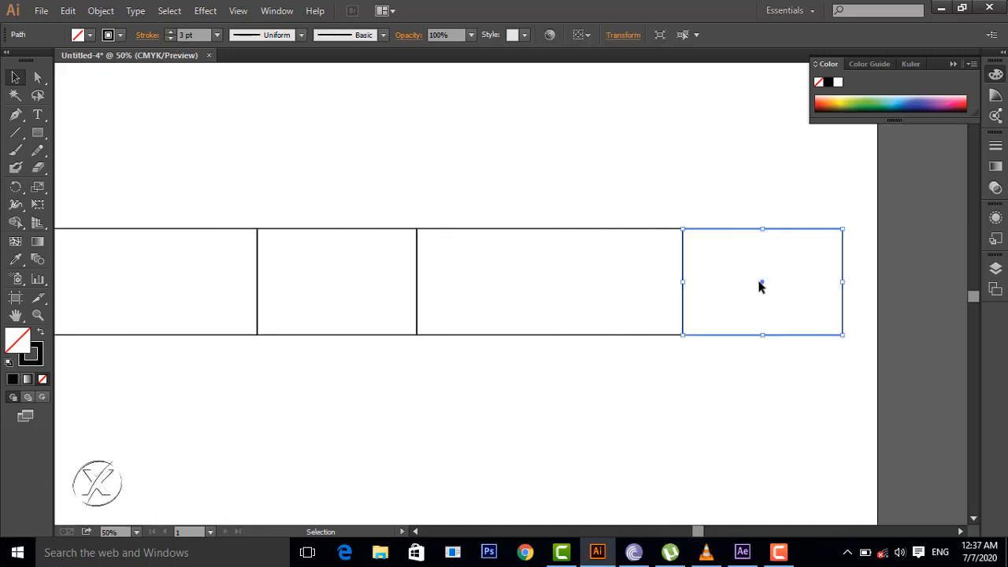
left_click_drag(762, 287, 763, 320)
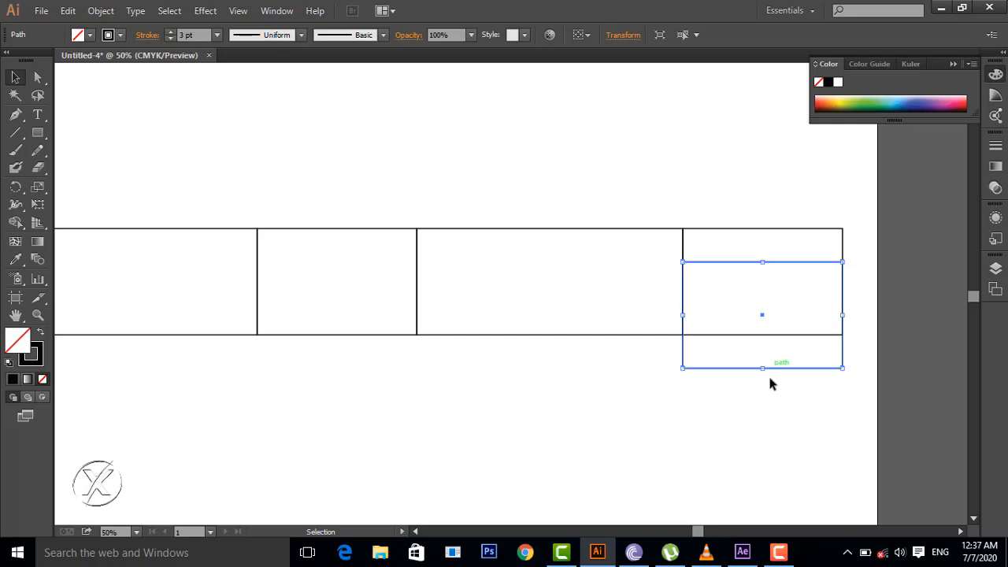
left_click_drag(765, 369, 765, 335)
left_click_drag(763, 299, 764, 376)
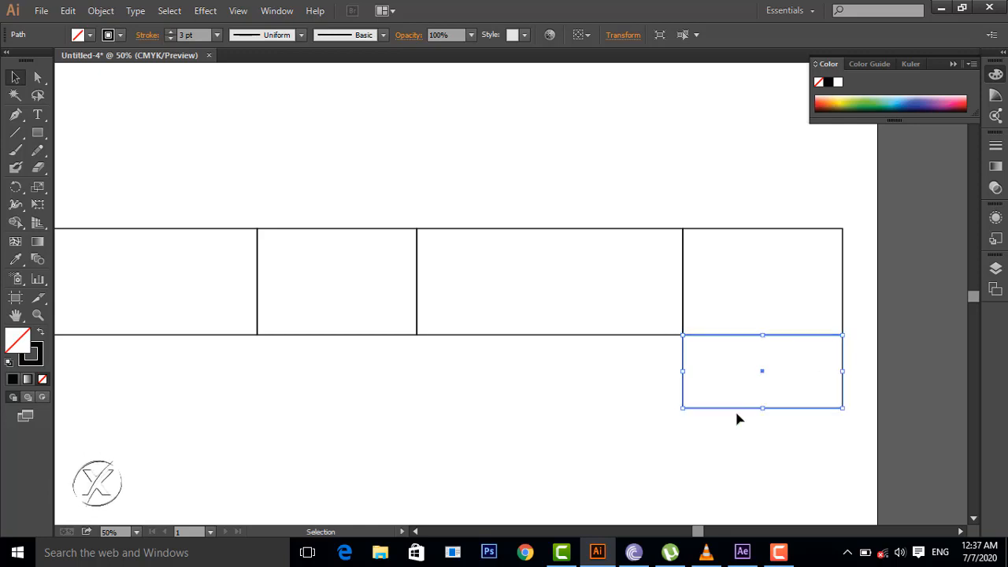
left_click(549, 445)
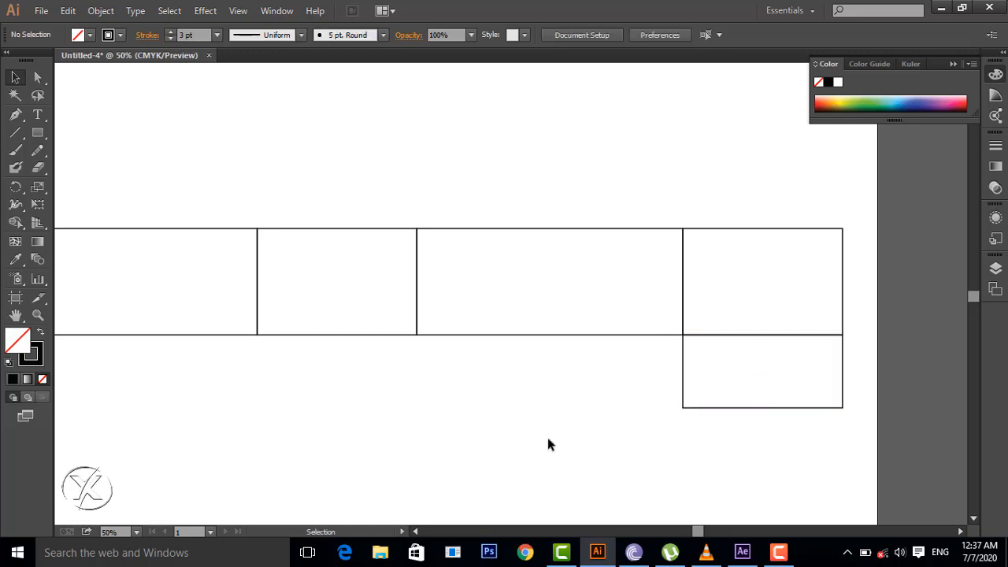
- Show the Transform panel for the selected flap and dock it below the collapsed panels
left_click(754, 408)
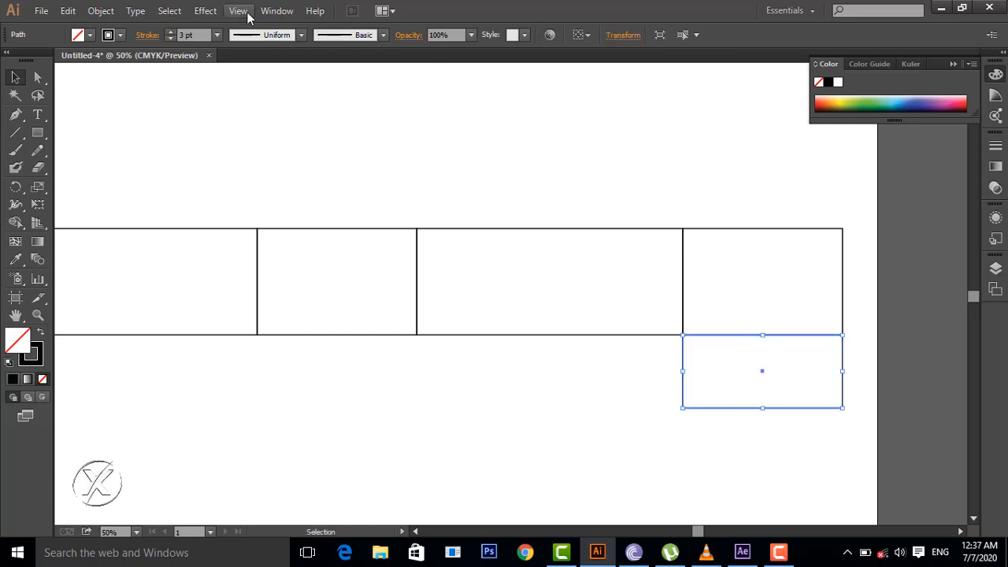
left_click(277, 11)
left_click(399, 469)
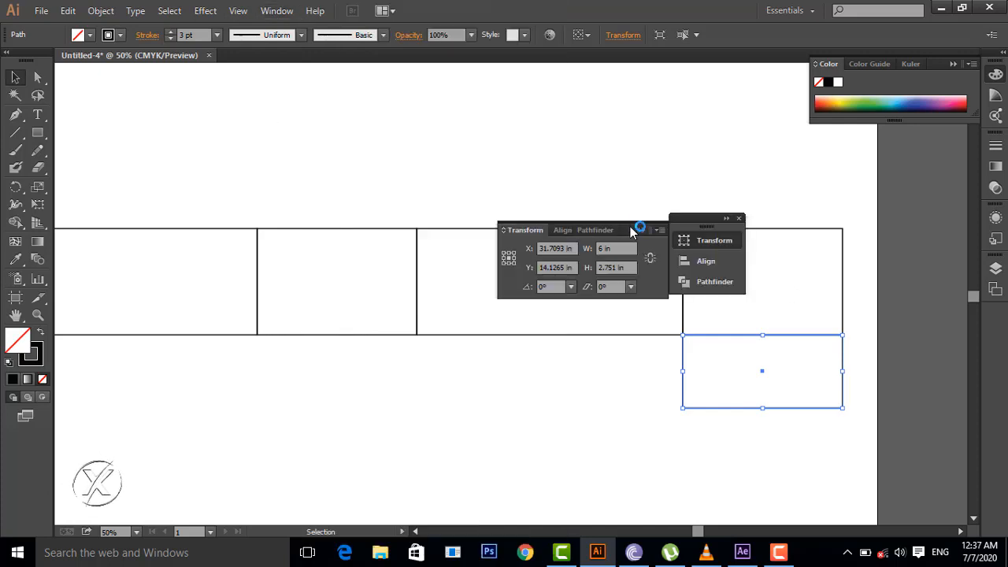
left_click_drag(709, 218, 994, 323)
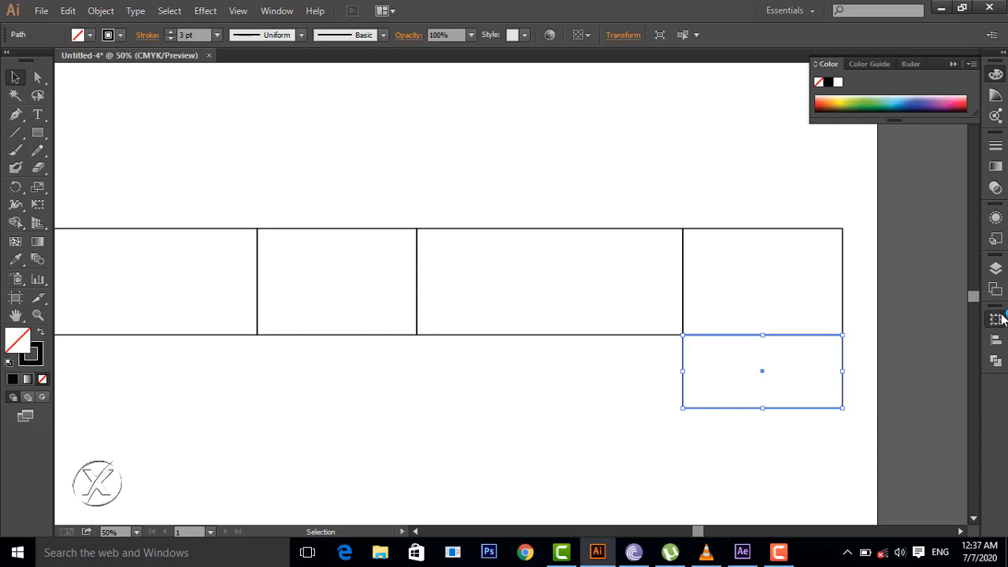
- Set the flap's height to 2.5 in and move it up flush with the bottom edge of the rightmost panel
left_click(996, 318)
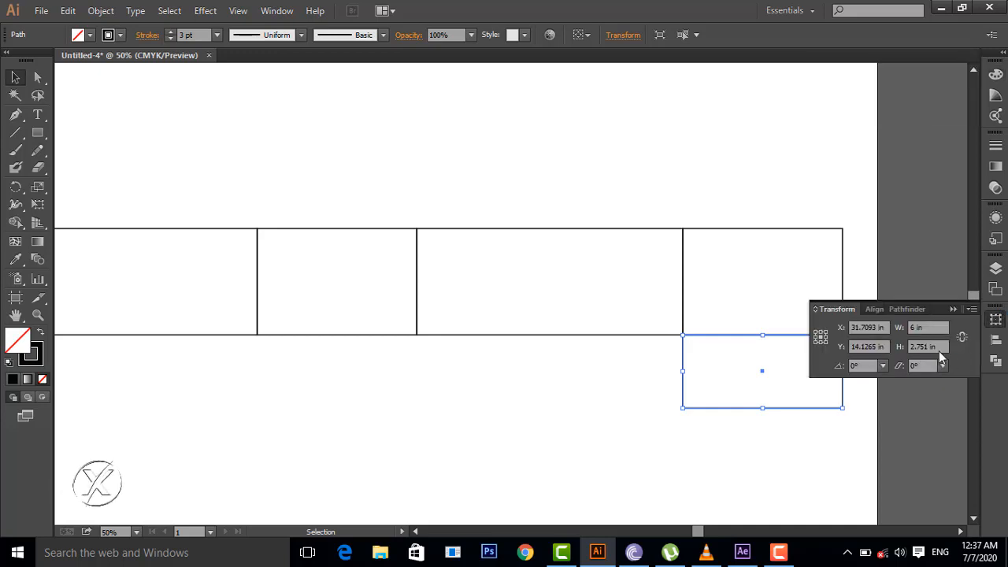
left_click(939, 346)
type("2.5")
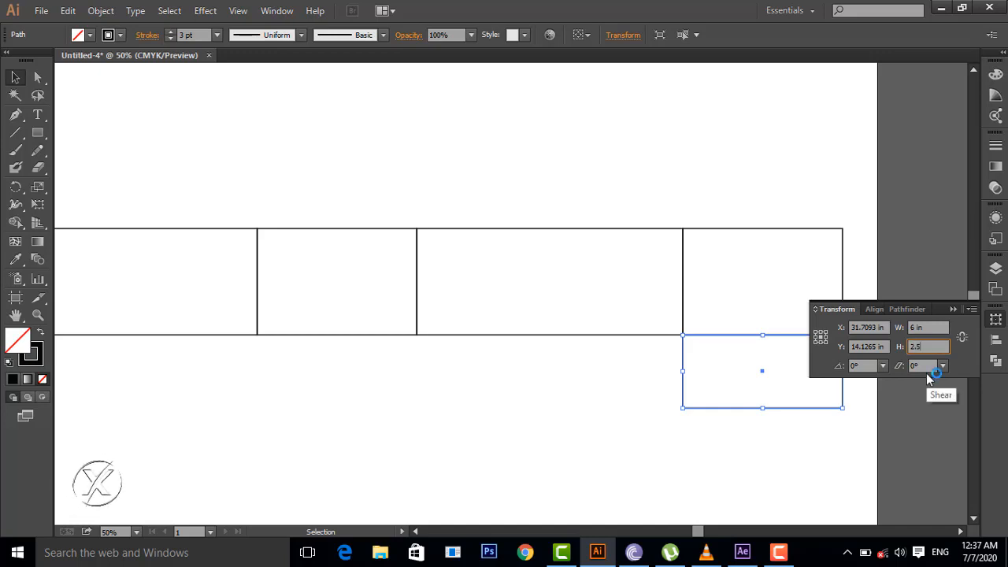
key("Return")
left_click(956, 309)
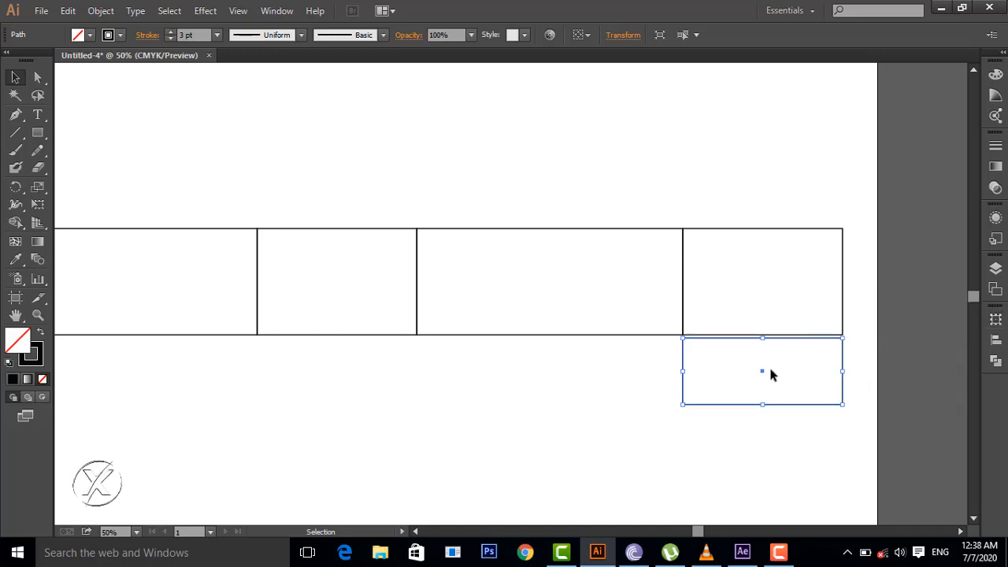
left_click_drag(764, 375, 765, 342)
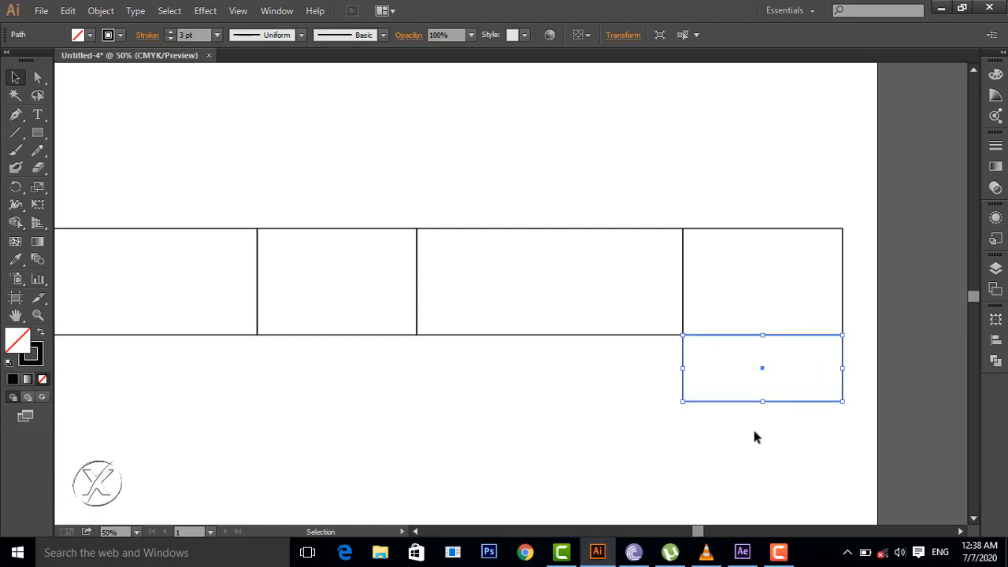
left_click(754, 430)
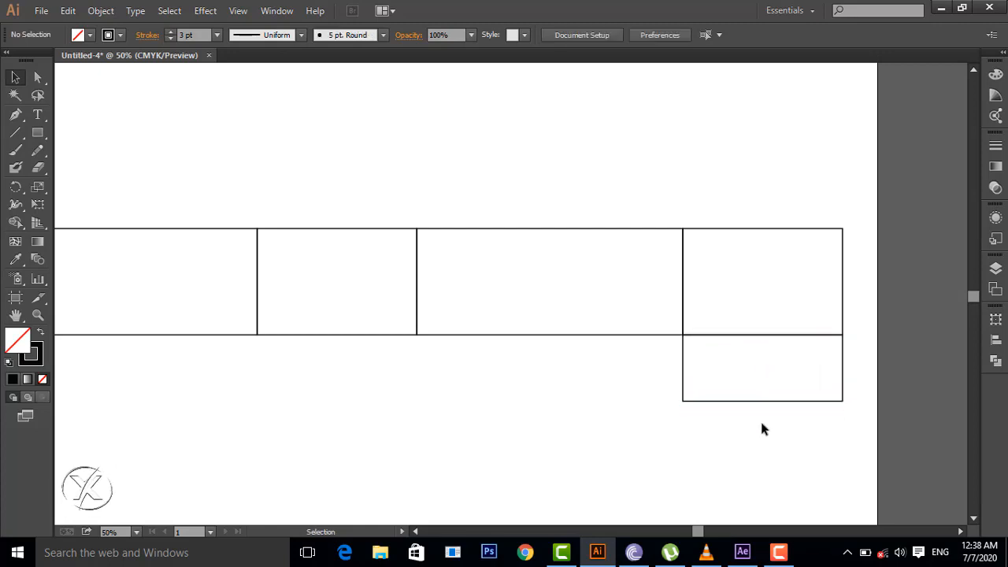
- Copy the neighbouring 10 in panel downward, set the copy's height to 2.5 in and align it flush beneath the original
left_click(544, 336)
left_click_drag(552, 287, 549, 389)
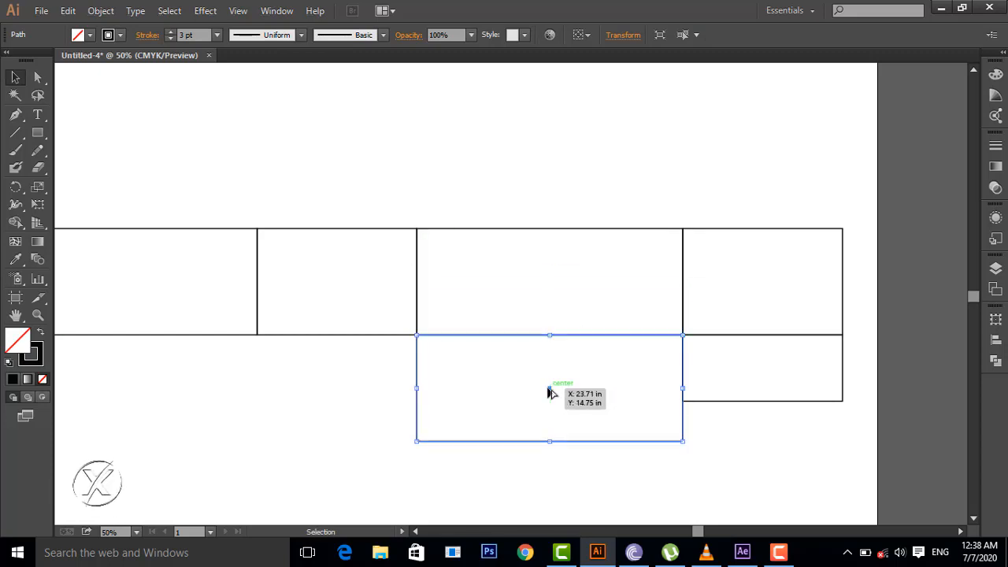
left_click(995, 319)
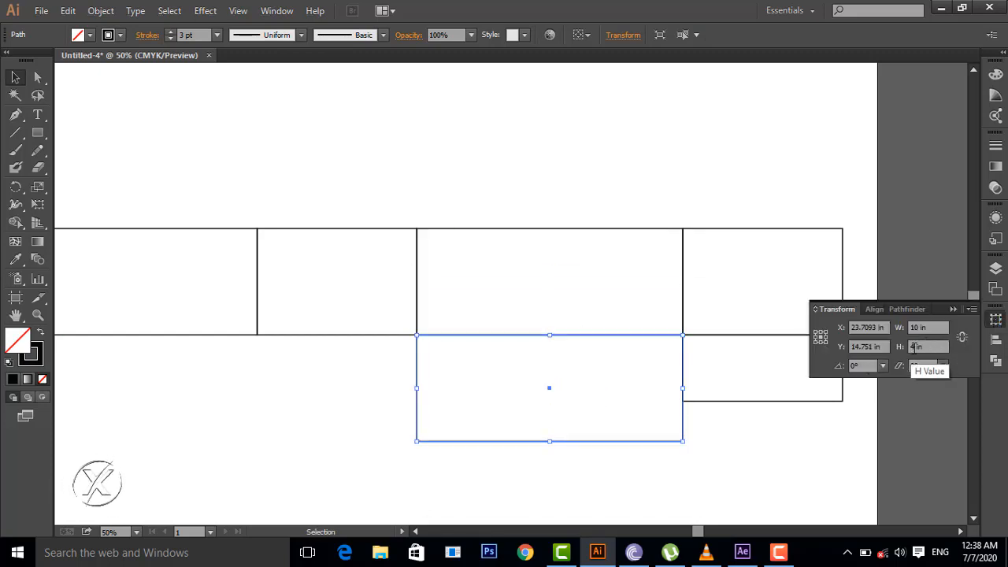
left_click(935, 345)
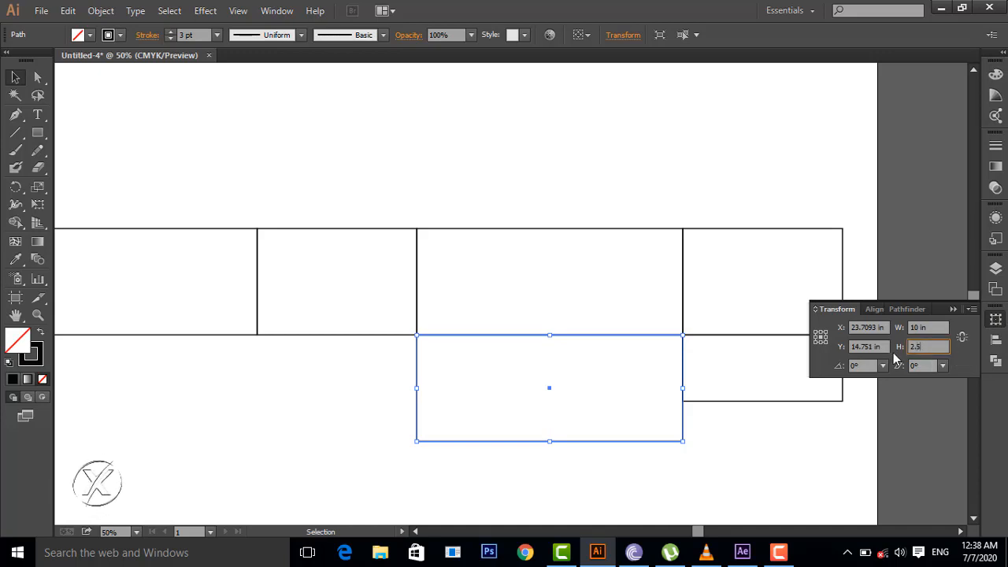
key("Return")
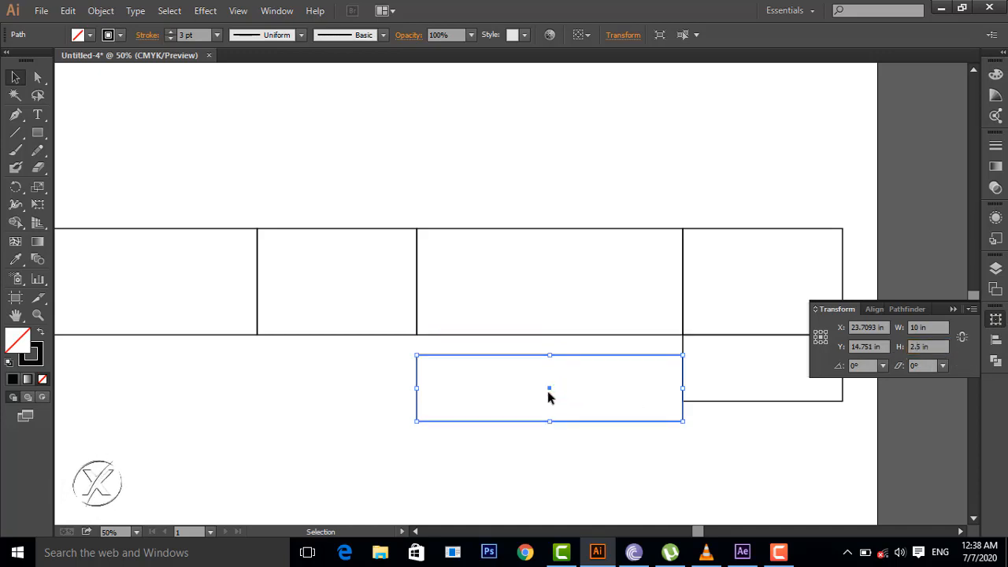
left_click_drag(549, 389, 549, 370)
left_click(734, 423)
left_click(954, 308)
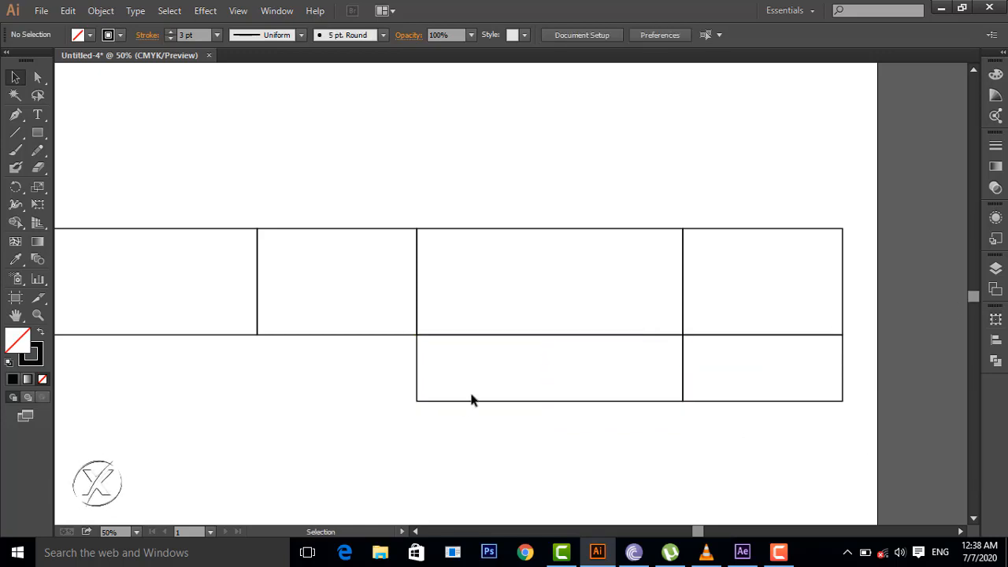
- Copy the two bottom flaps together to beneath the two left panels, completing the lower row
mouse_move(695, 533)
left_mouse_down()
mouse_move(675, 534)
mouse_move(688, 534)
left_mouse_up()
left_click_drag(525, 483, 792, 392)
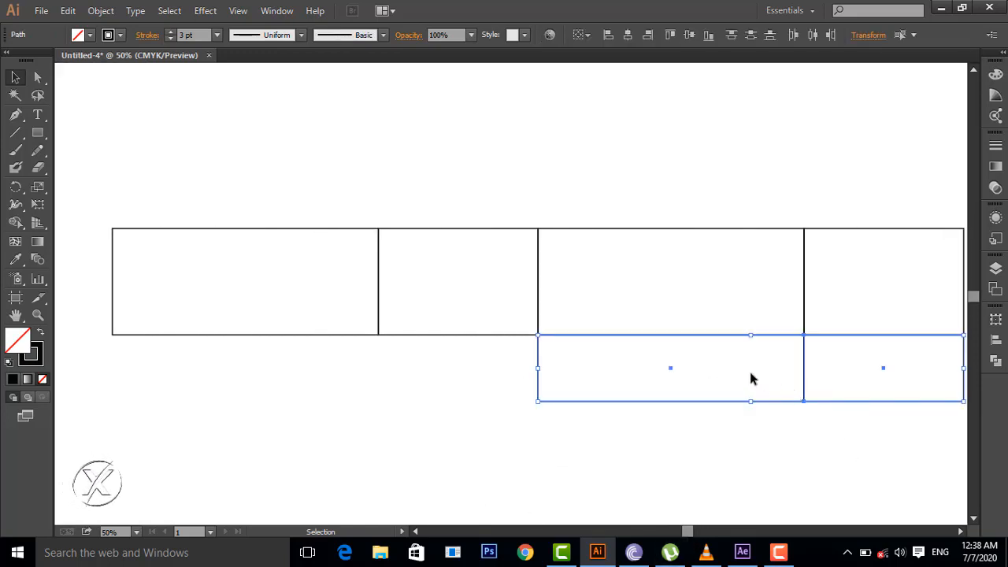
left_click_drag(674, 379, 244, 375)
left_click(322, 442)
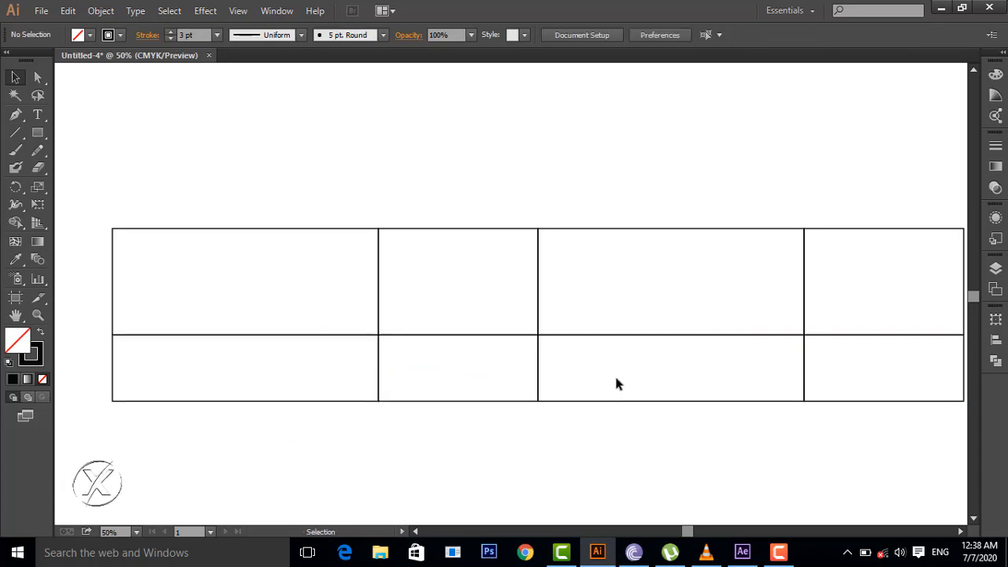
- Check the width and height of the leftmost 10 in panel and of the flap beneath it
scroll(613, 375, "up", 1)
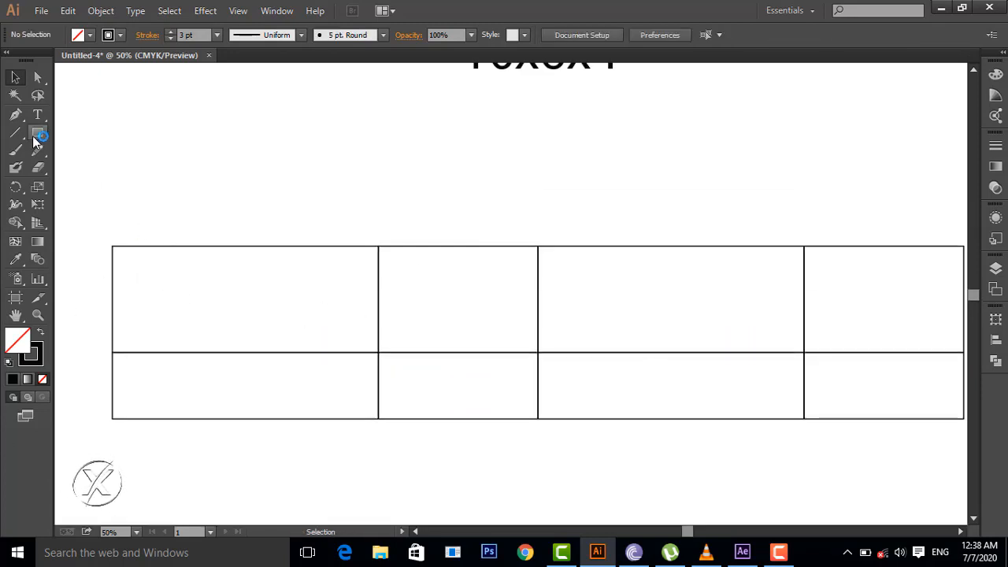
left_click(156, 247)
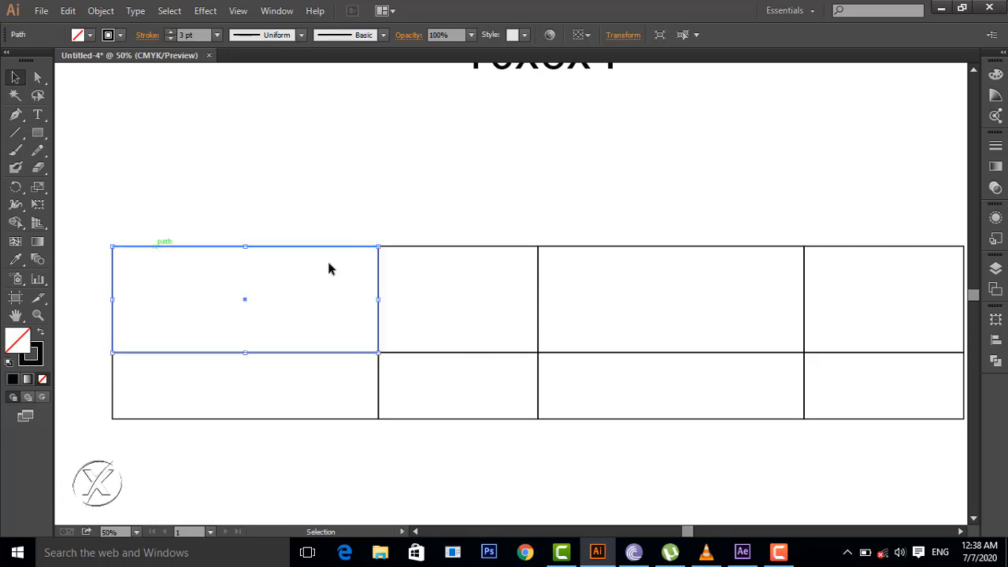
left_click(996, 320)
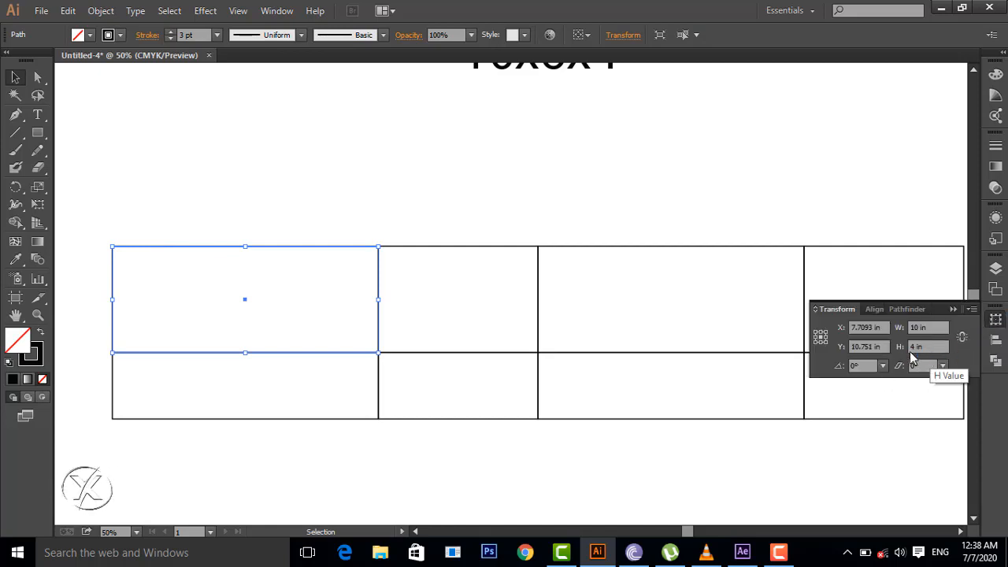
left_click(995, 321)
left_click(124, 420)
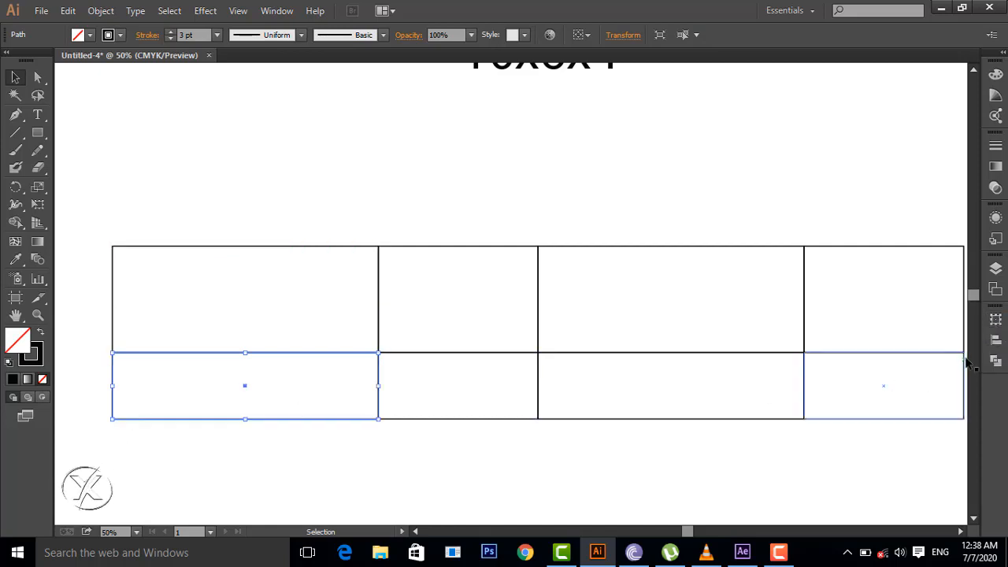
left_click(997, 320)
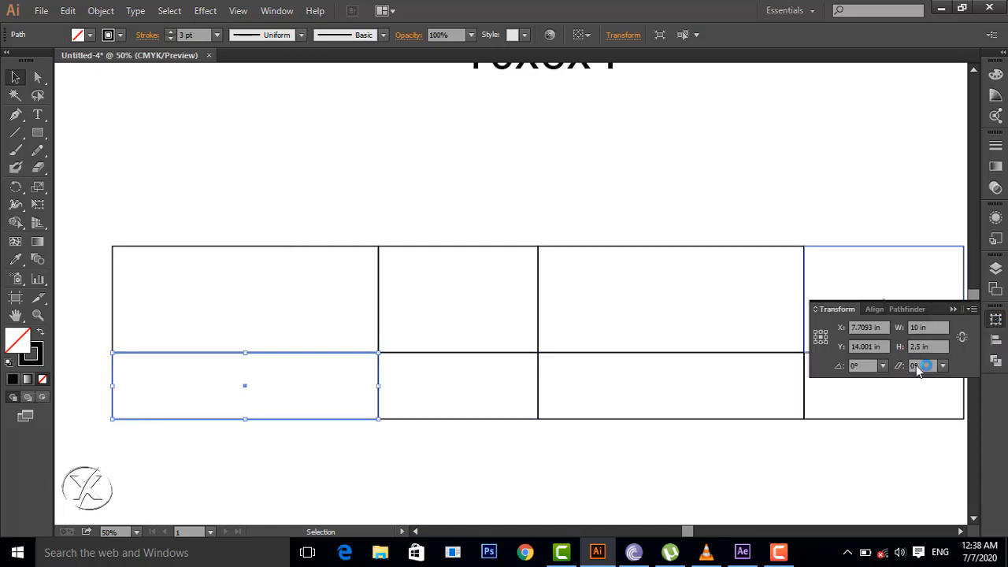
left_click(997, 320)
- Draw a 10 in wide by 6.5 in high rectangle over the panel layout
left_click(37, 132)
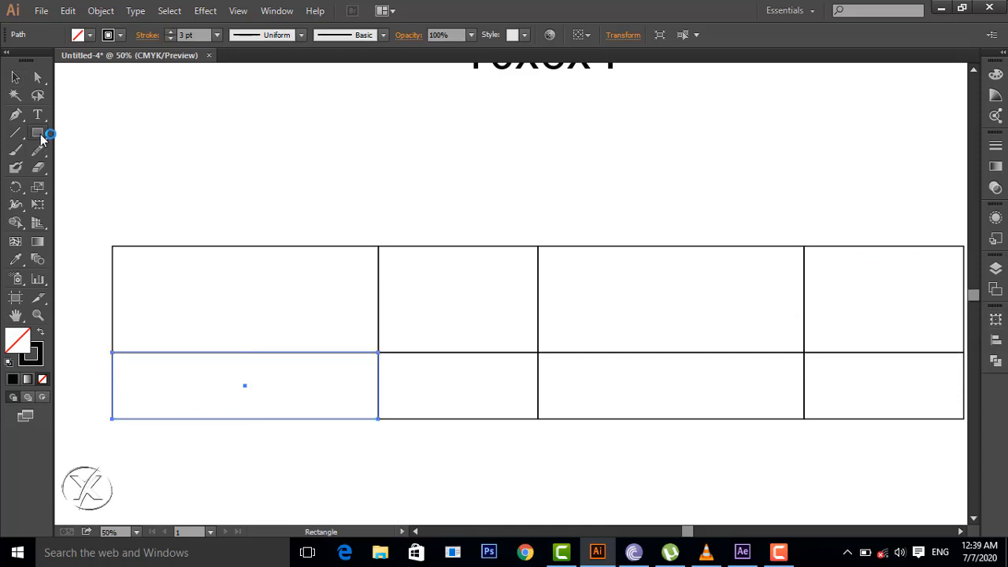
left_click(437, 218)
double_click(479, 269)
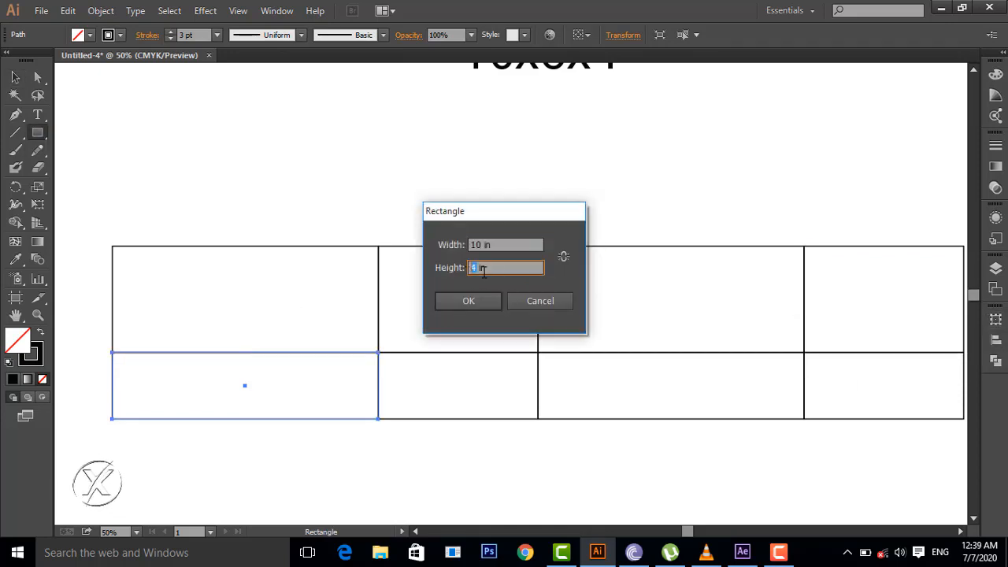
type("6.5")
left_click(471, 303)
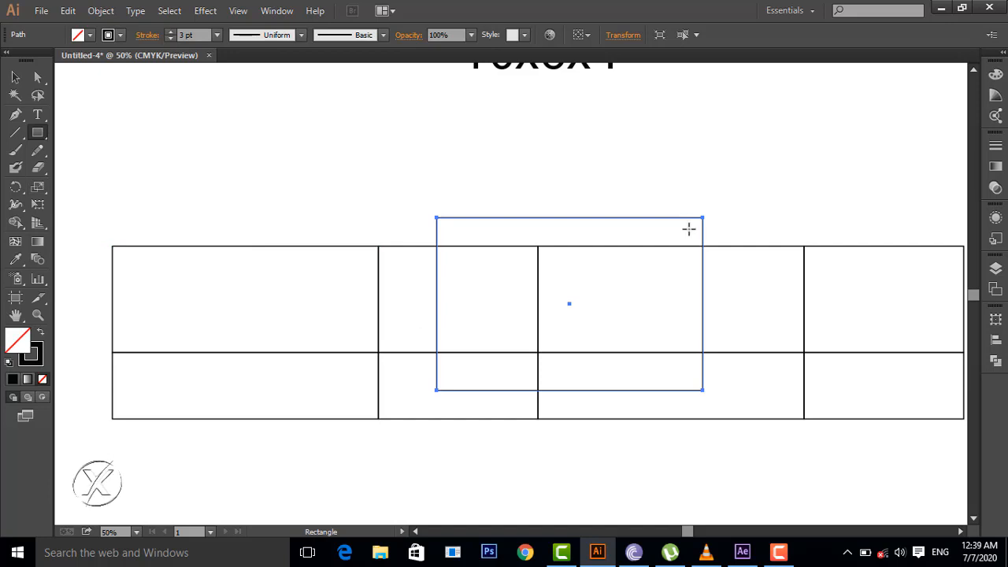
- Set the new rectangle's width to 0.7 in and place it flush against the outer side of the leftmost panel and flap
left_click(994, 321)
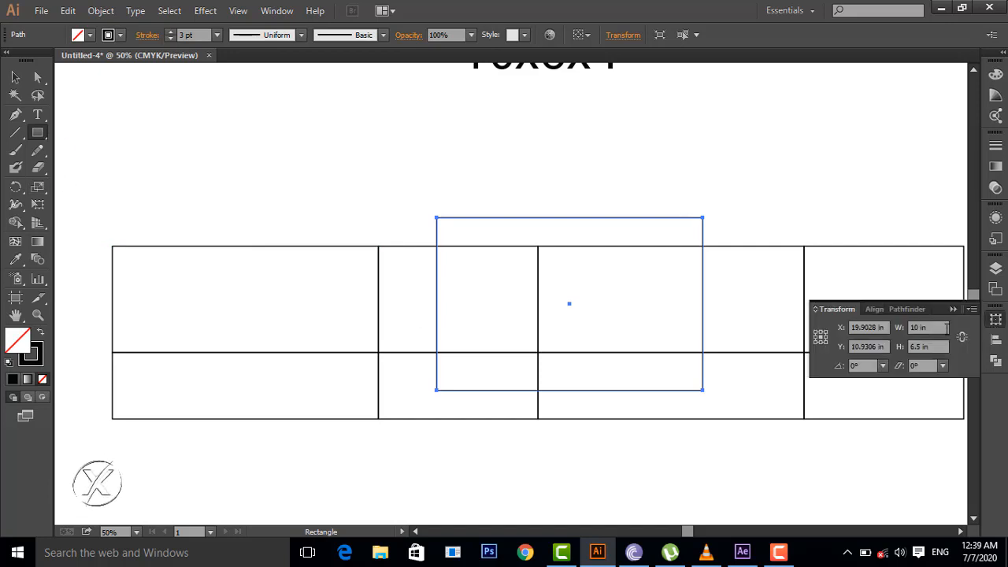
left_click(934, 329)
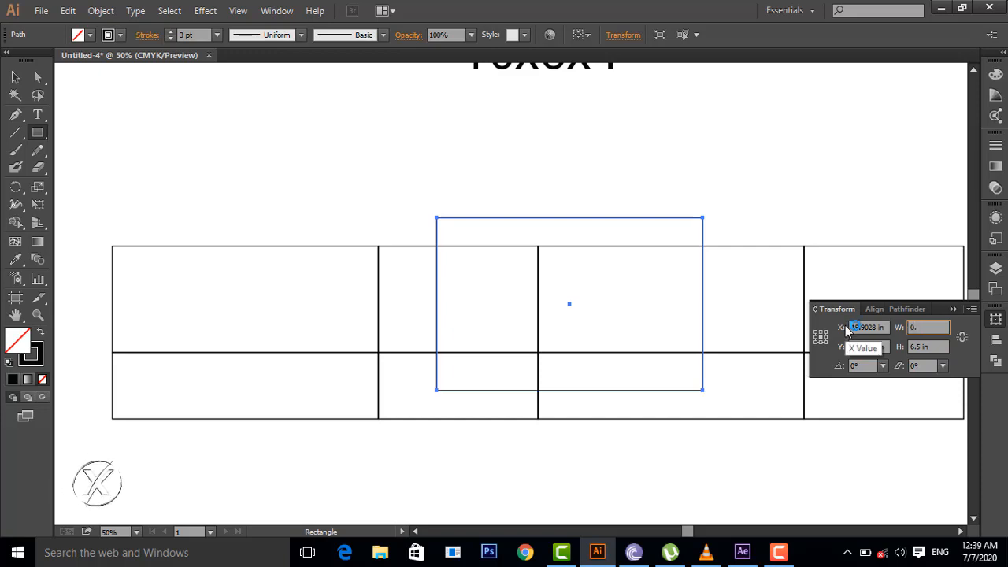
key("Return")
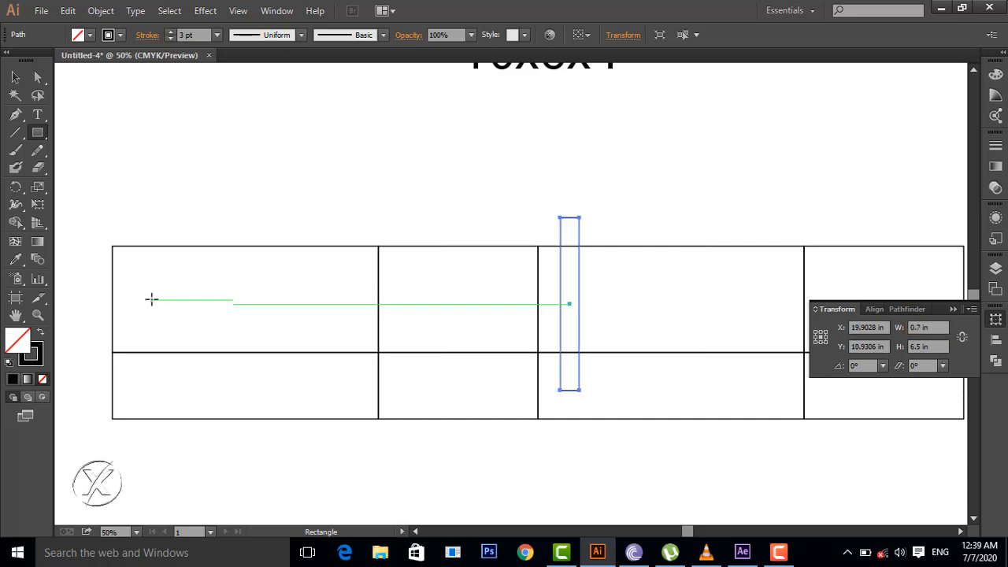
left_click(16, 77)
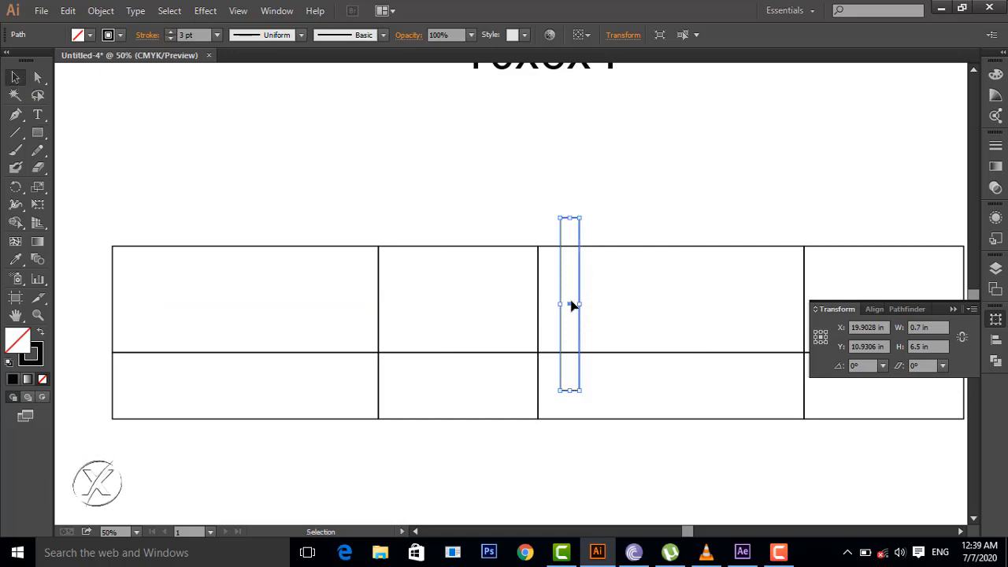
left_click_drag(573, 305, 104, 336)
left_click(228, 446)
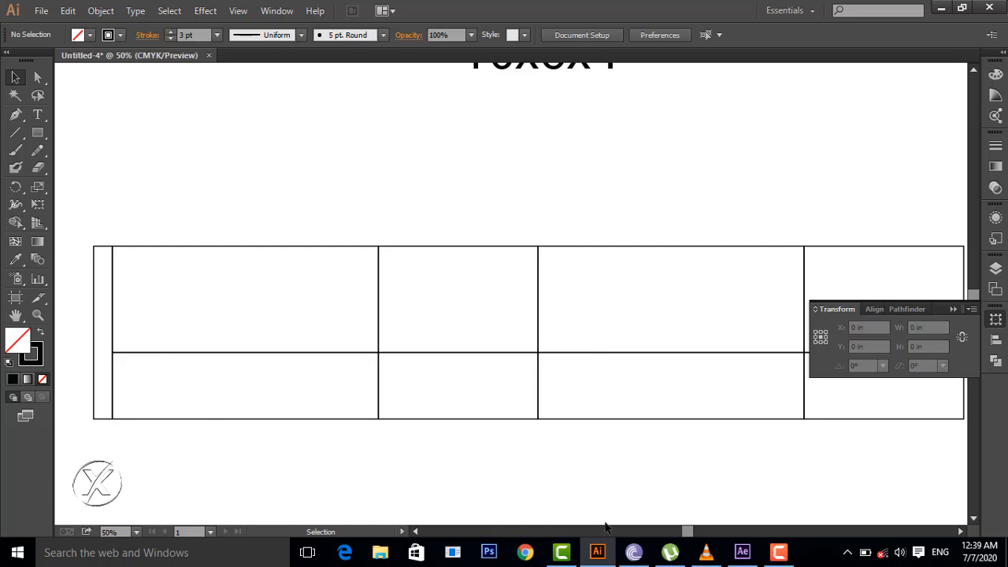
- Shorten the narrow side strip from its lower edge so it spans only the height of the side panels
mouse_move(693, 534)
left_mouse_down()
mouse_move(666, 533)
mouse_move(683, 533)
left_mouse_up()
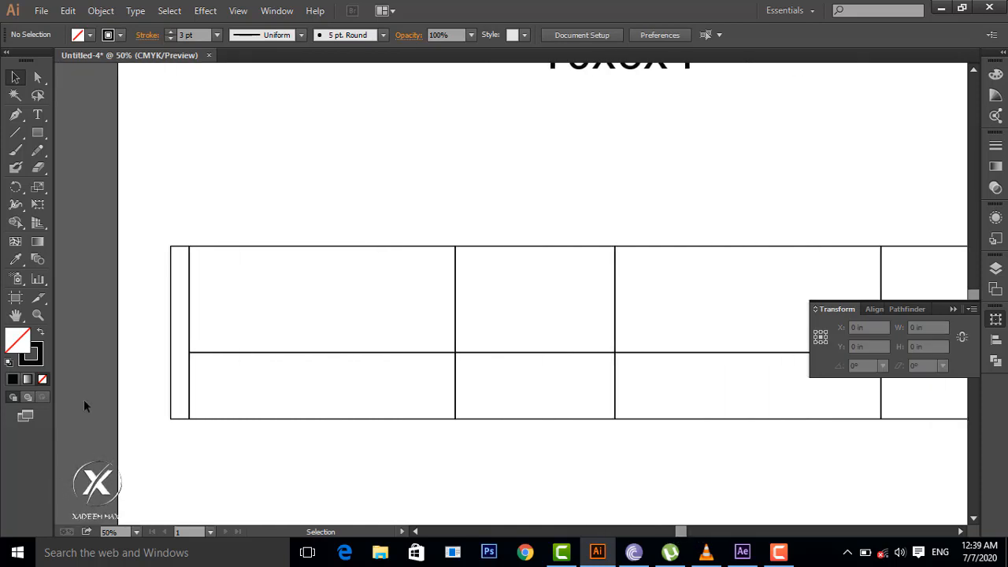
left_click(955, 309)
left_click(181, 420)
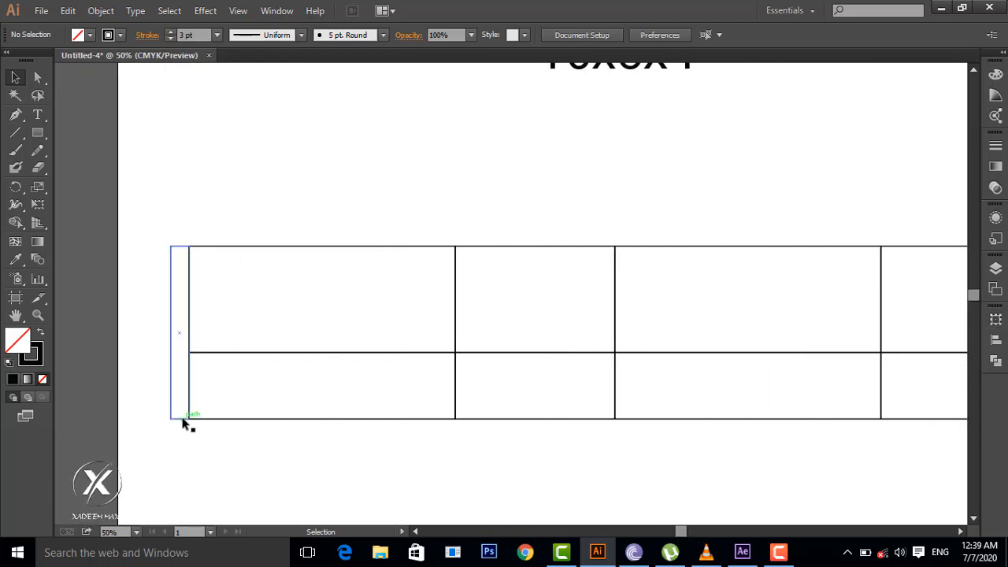
left_click_drag(179, 408, 181, 352)
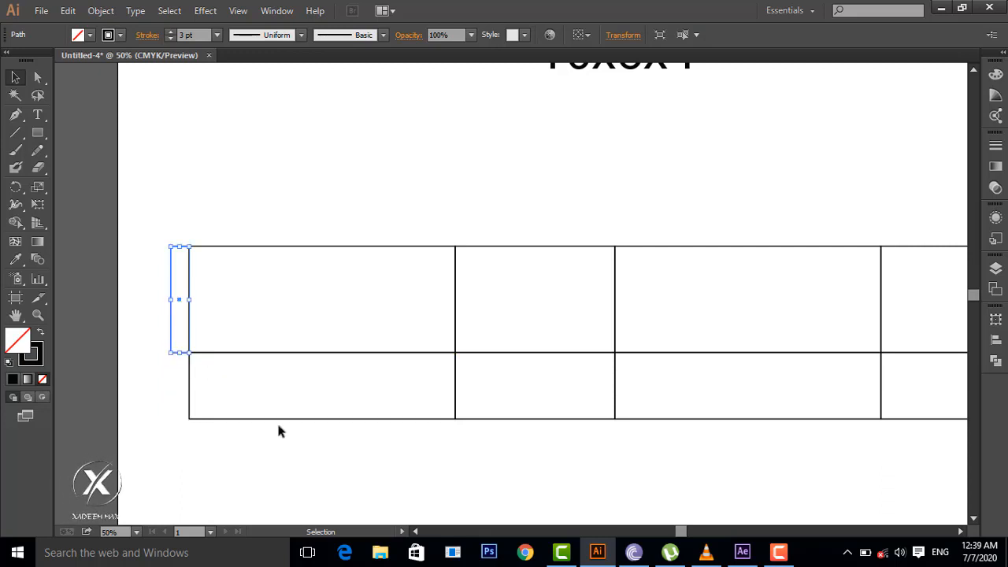
left_click(246, 487)
- Copy the leftmost 10 in side panel upward so the copy sits flush on its top edge
left_click(322, 248)
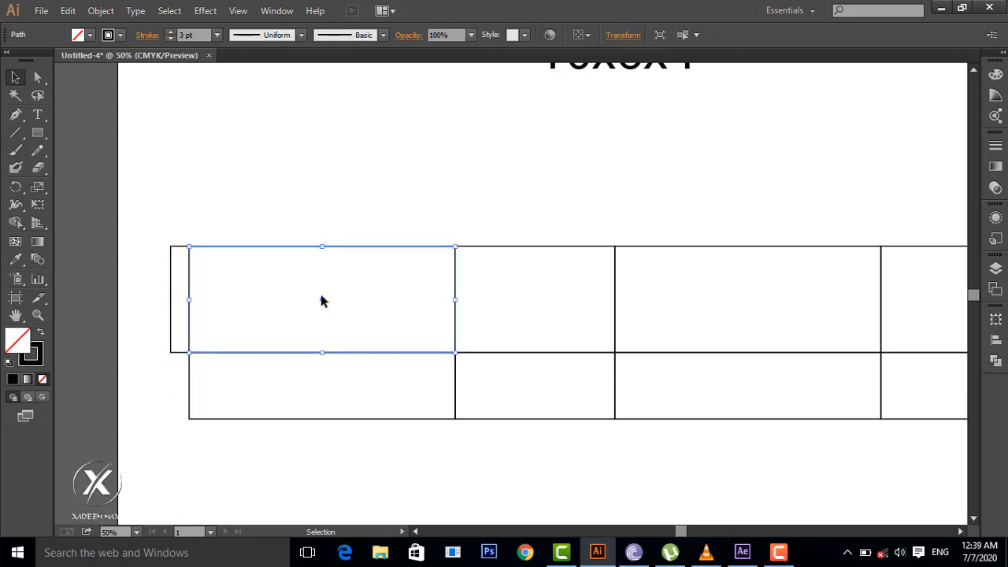
left_click_drag(322, 278, 323, 196)
left_click(378, 431)
scroll(285, 307, "up", 1)
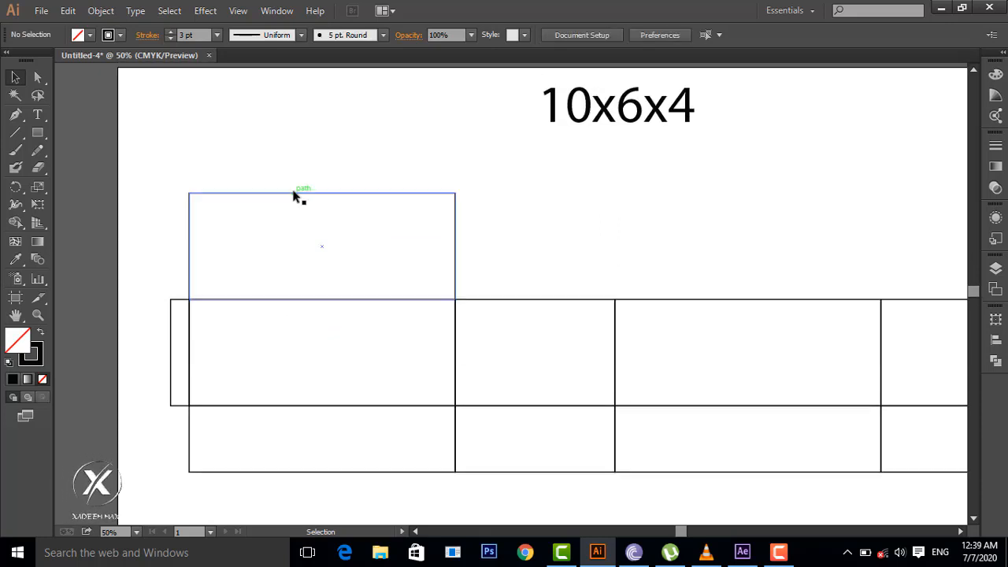
- Copy the lid panel upward, set the copy's height to 1.5 in and align it flush on the lid's top edge
left_click(299, 194)
left_click_drag(321, 254, 322, 225)
left_click(996, 317)
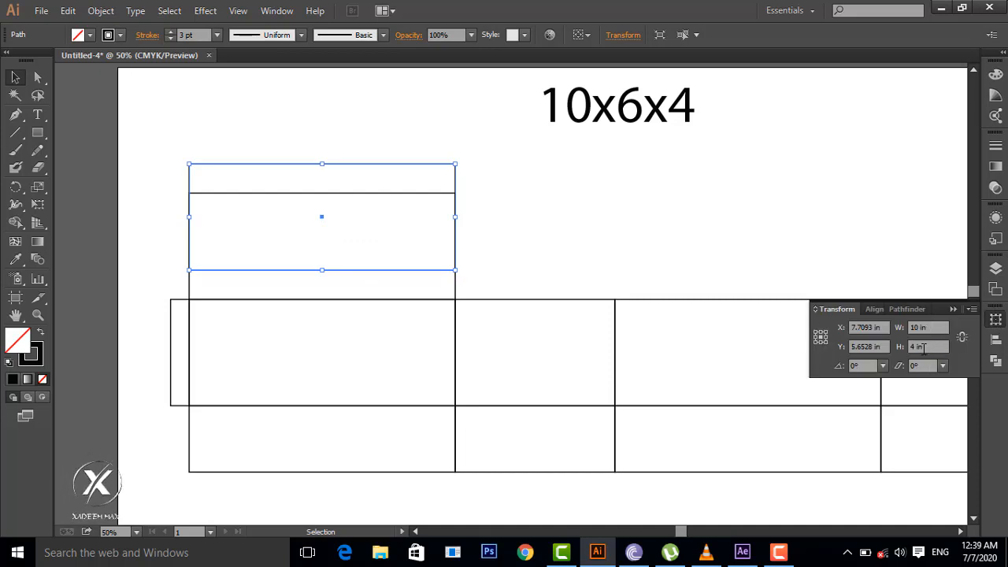
left_click(924, 348)
type("1.5")
key("Return")
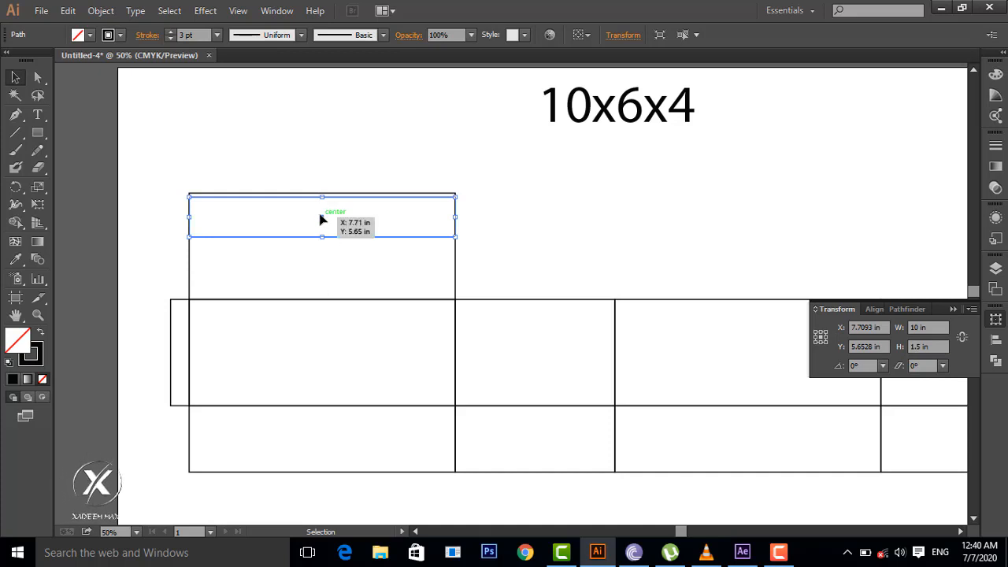
left_click_drag(321, 219, 324, 178)
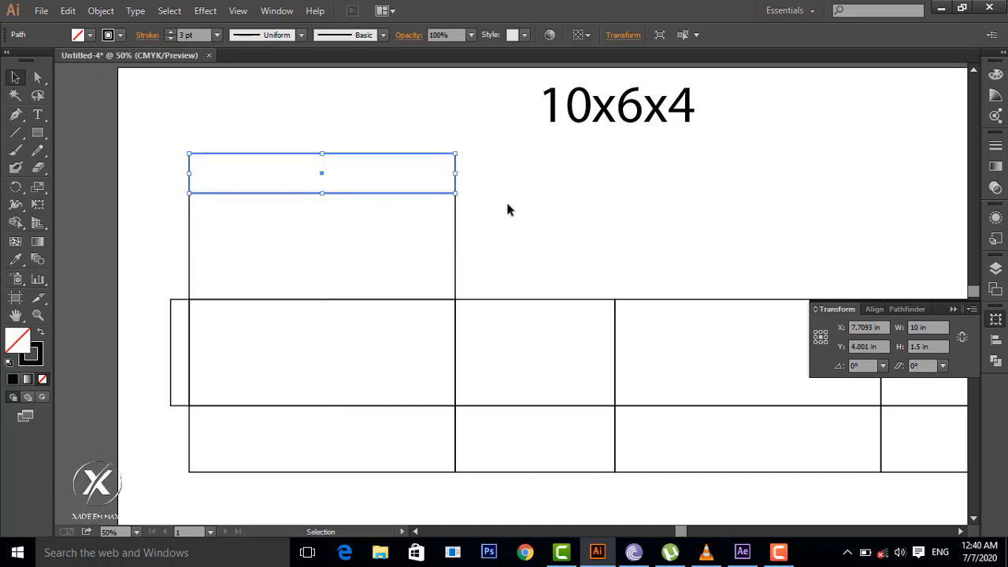
left_click(630, 207)
- Move the 10x6x4 title text rightward, farther away from the lid panels
scroll(630, 205, "up", 1)
scroll(630, 206, "down", 1)
left_click(686, 106)
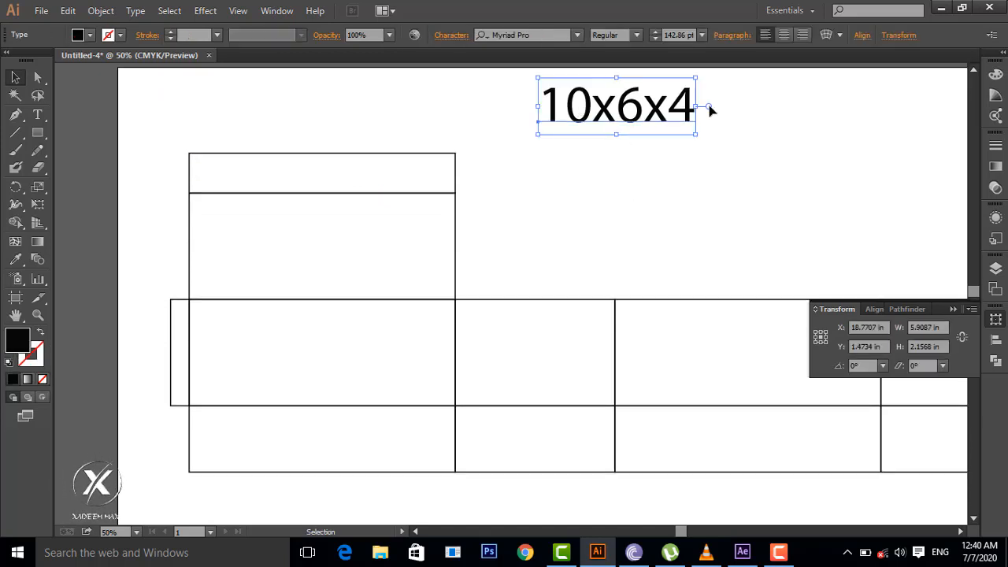
left_click_drag(580, 108, 842, 96)
scroll(754, 280, "down", 1)
left_click(954, 309)
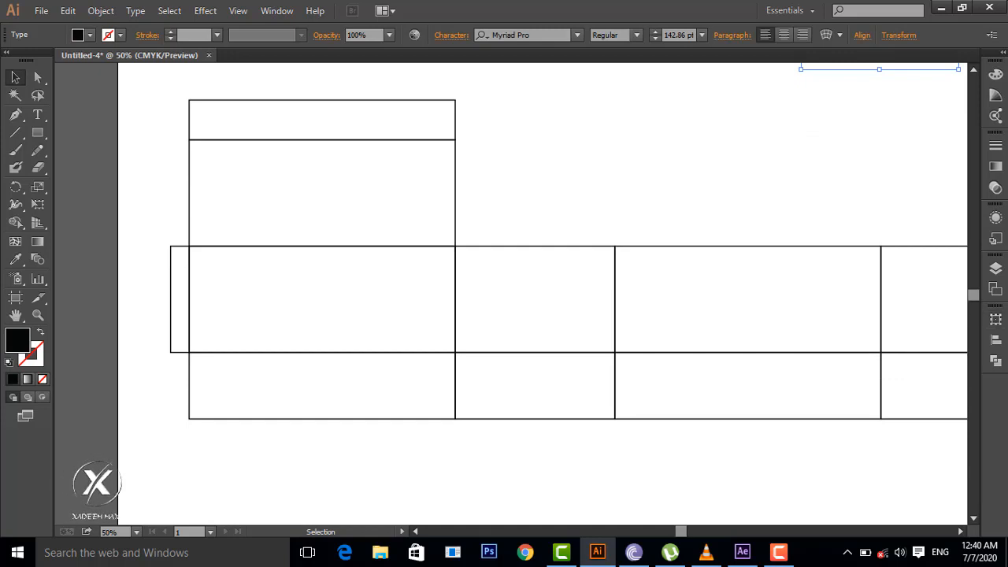
- Slant the left side of the leftmost bottom flap by nudging its lower-left anchor point inward to X 3.126 in
scroll(367, 431, "down", 1)
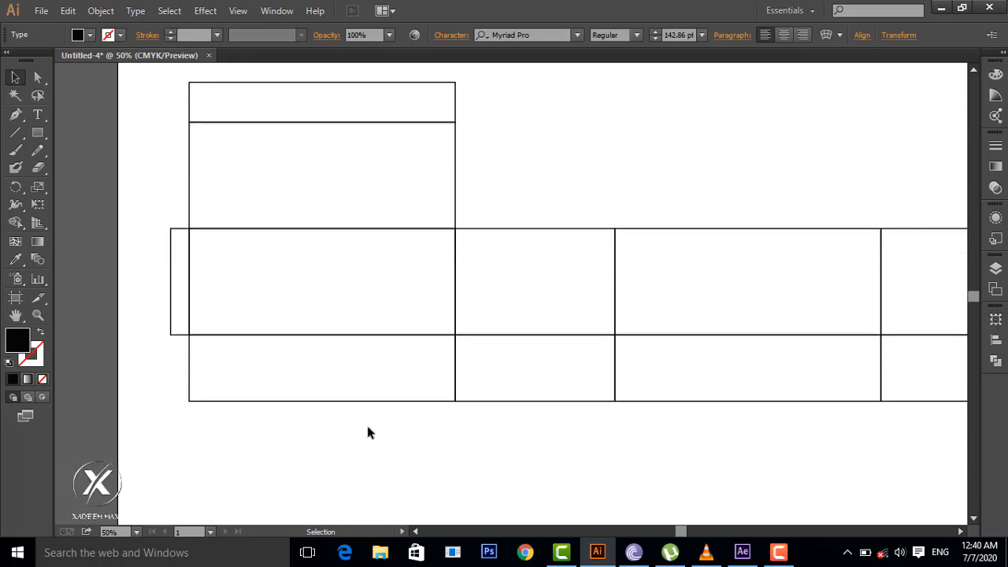
left_click(38, 77)
left_click(191, 402)
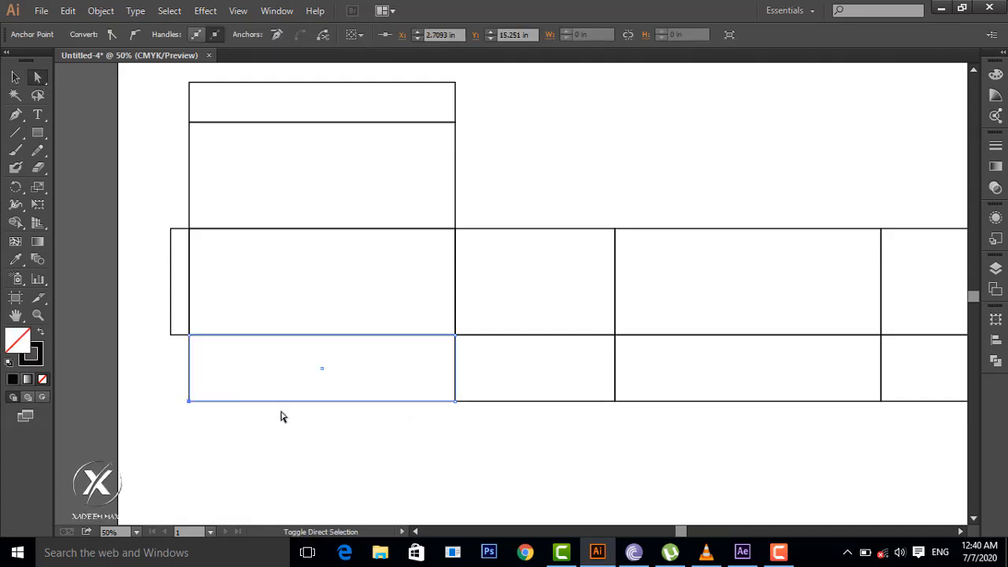
key("shift+Right")
key("shift+Right")
key("shift+Right")
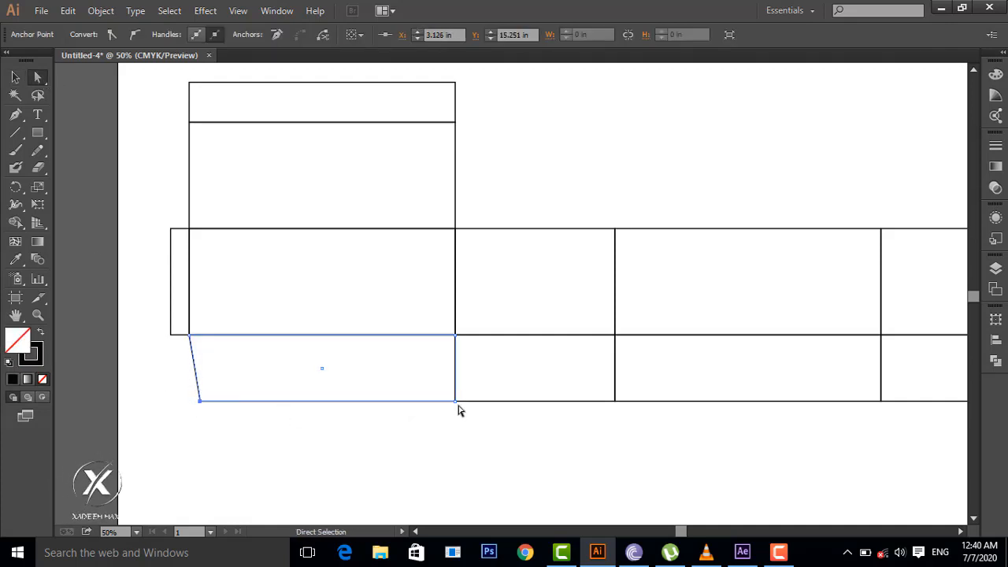
- Slant the right side of the leftmost bottom flap by nudging its lower-right anchor point inward to X 11.3205 in
left_click(455, 402)
key("shift+Left")
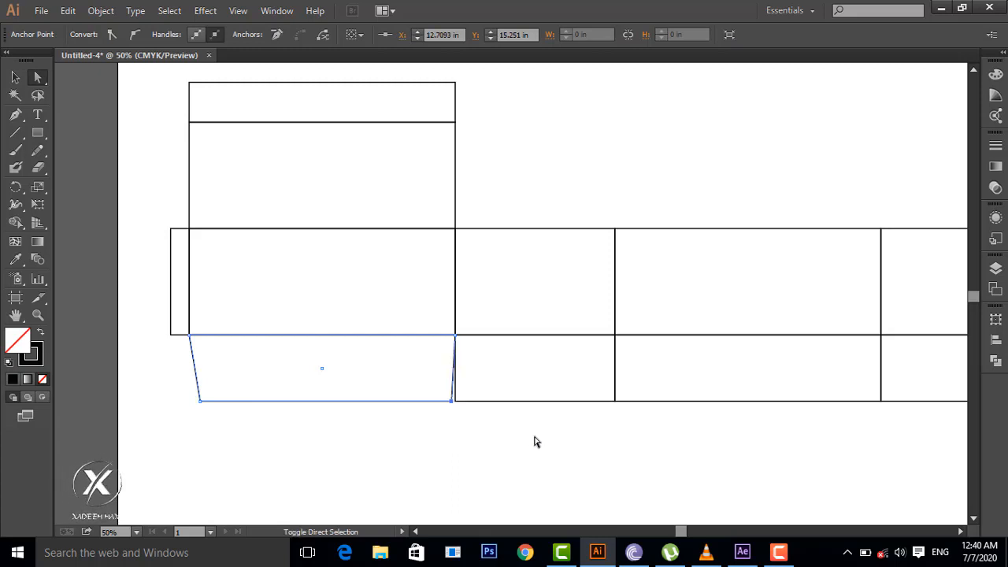
key("shift+Left")
key("shift+Left")
key("shift+Left")
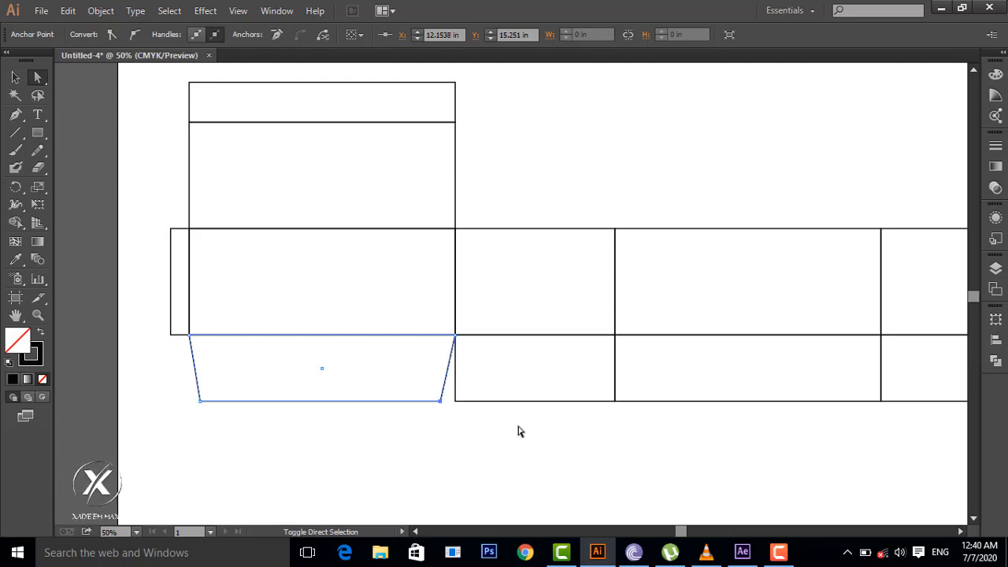
key("shift+Left")
key("shift+Left")
key("shift+Left")
key("shift+Left")
key("shift+Left")
key("shift+Left")
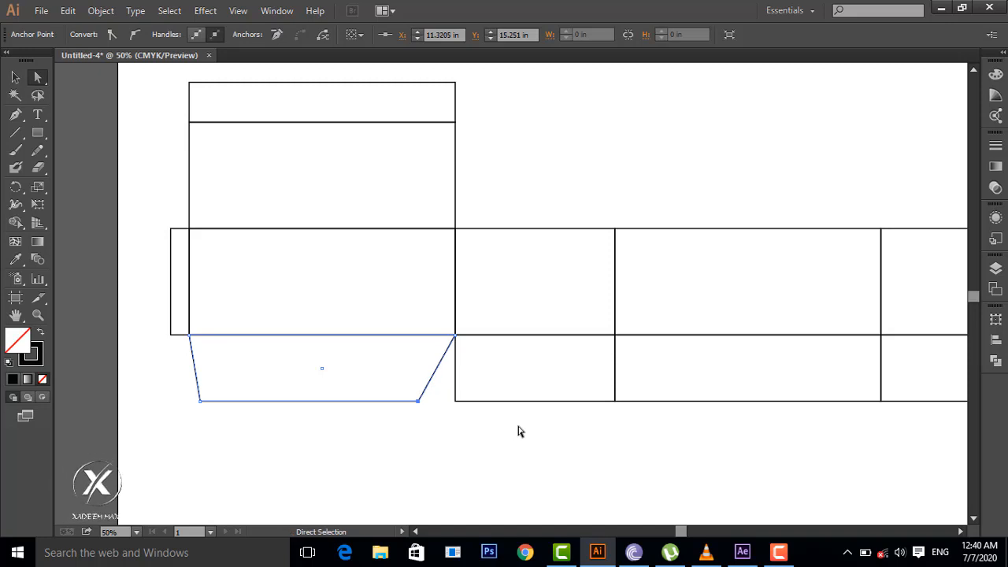
- Nudge the lower-left anchor point of the second bottom flap inward to X 13.4038 in
left_click(455, 402)
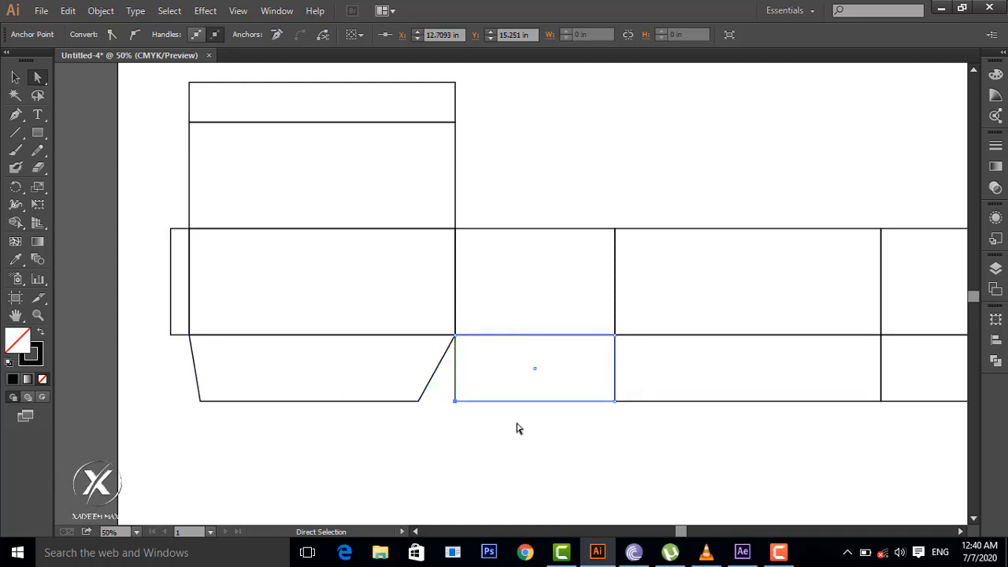
key("shift+Right")
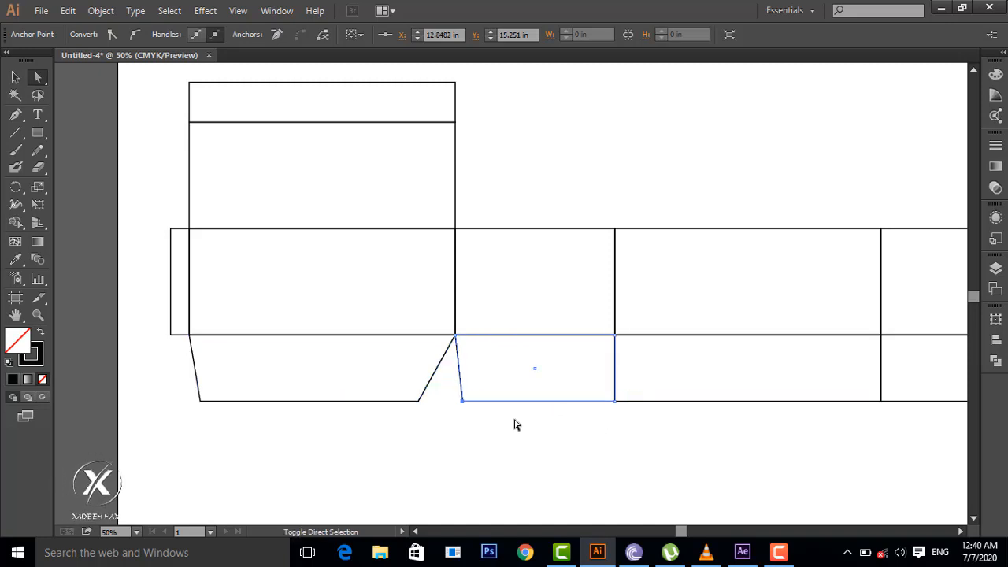
key("shift+Right")
key("shift+Right")
key("shift+Right")
key("shift+Right")
- Nudge the lower-right anchor point of the second bottom flap inward to X 17.3205 in
left_click(614, 401)
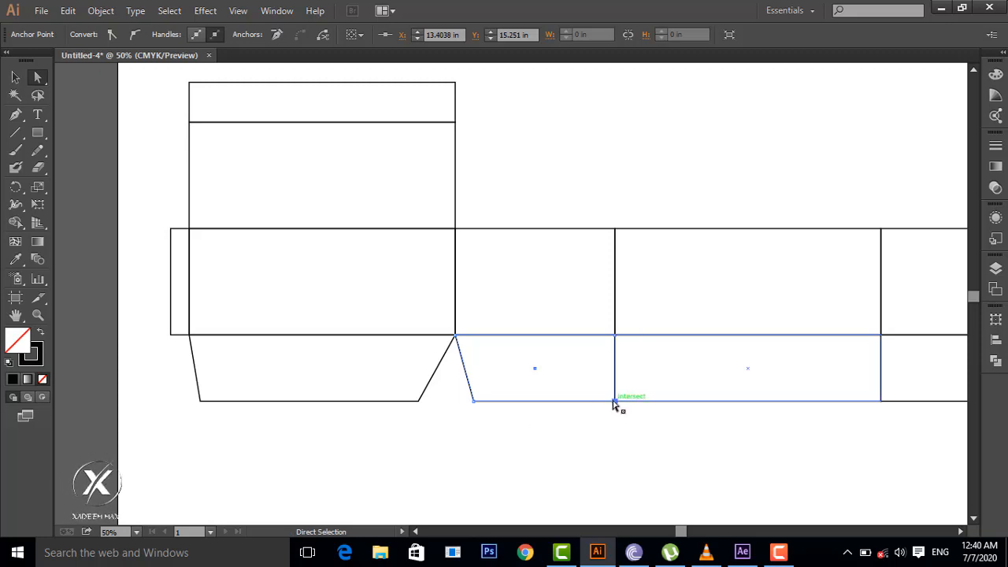
left_click(614, 401)
key("shift+Left")
key("shift+Left")
key("shift+Left")
key("shift+Left")
key("shift+Left")
key("shift+Left")
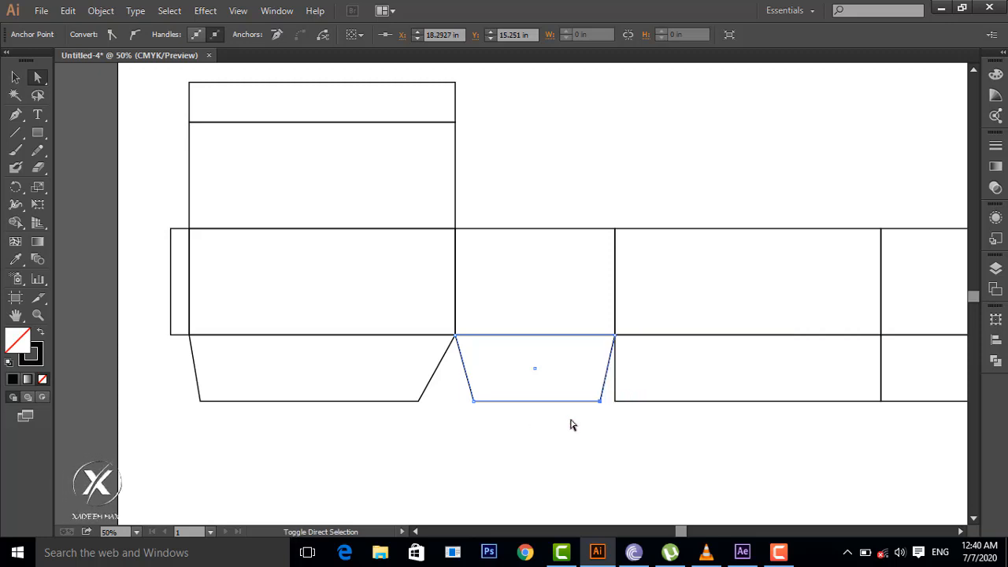
key("shift+Left")
key("shift+Left")
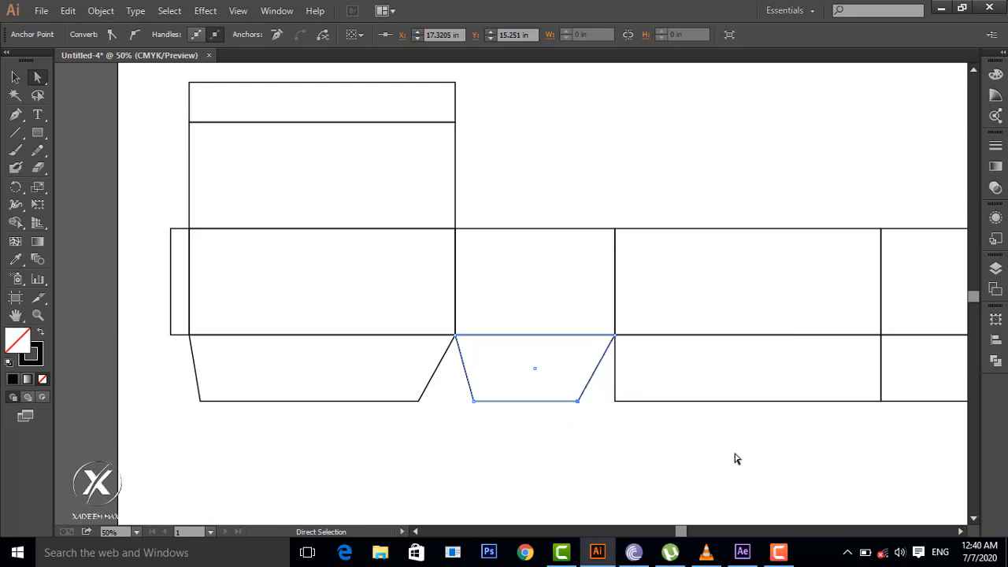
- Nudge the lower-left anchor point of the third bottom flap inward to X 19.2649 in
left_click_drag(670, 536, 690, 533)
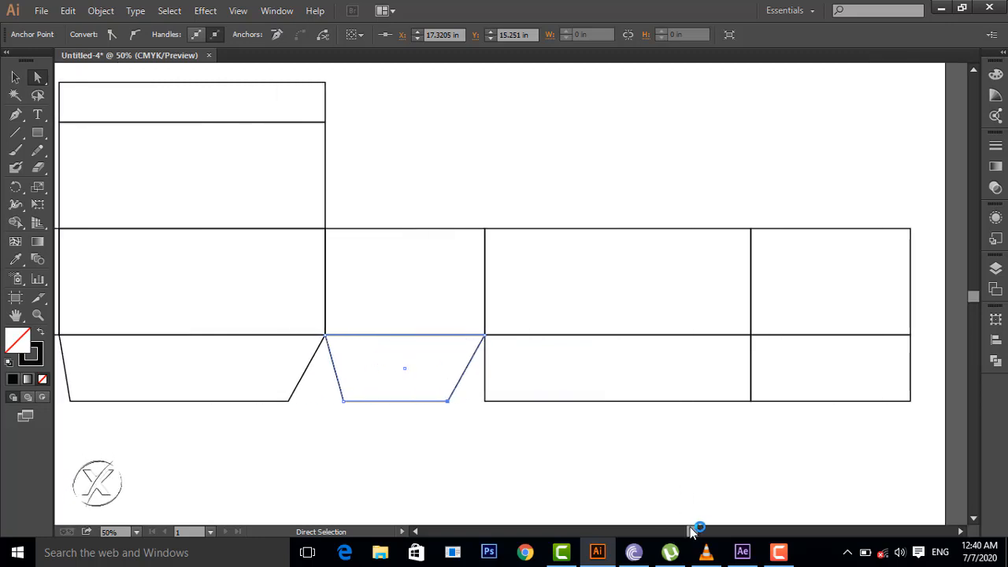
left_click(489, 404)
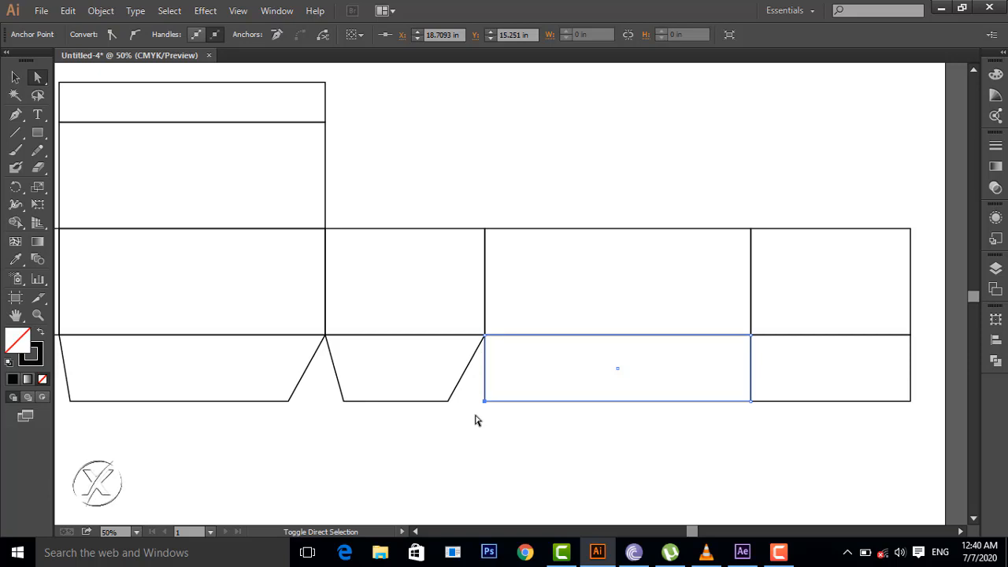
key("shift+Right")
key("shift+Right")
key("shift+Right")
key("shift+Right")
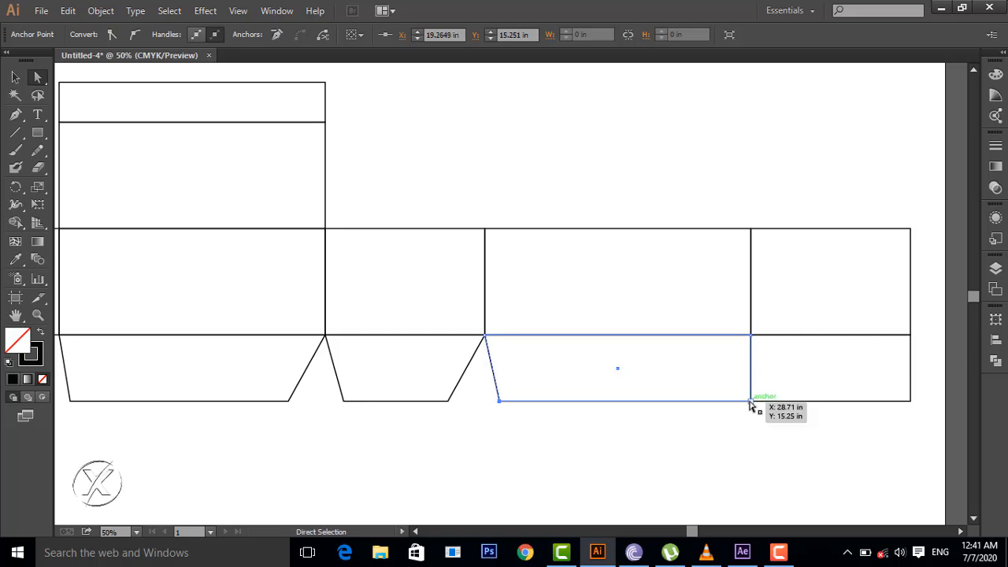
- Nudge the lower-right anchor point of the third bottom flap inward to X 27.3205 in
left_click(800, 403, "shift")
left_click(787, 403, "shift")
key("shift+Left")
key("shift+Left")
key("shift+Left")
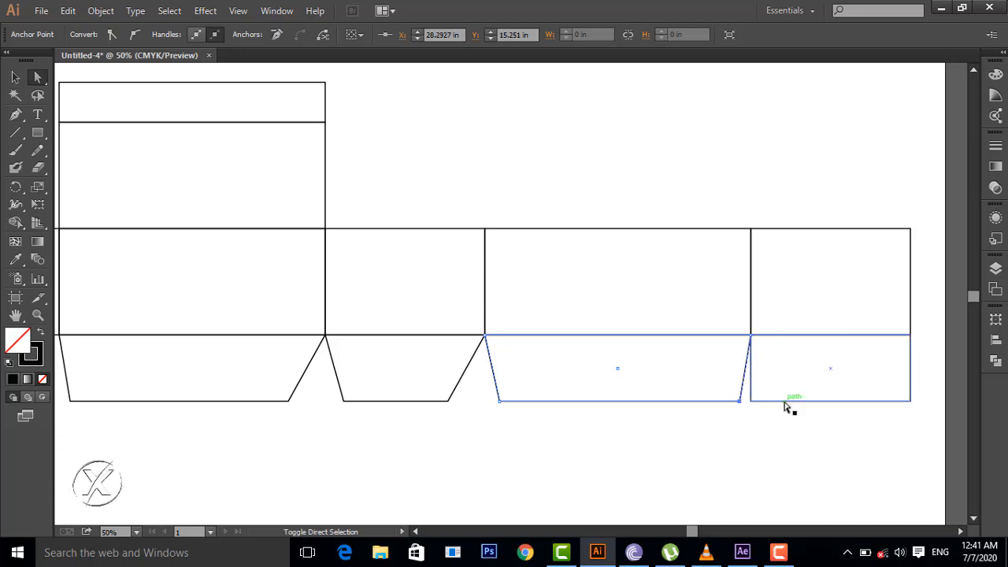
key("shift+Left")
key("shift+Left")
key("shift+Left")
key("shift+Left")
key("shift+Left")
key("shift+Left")
key("shift+Left")
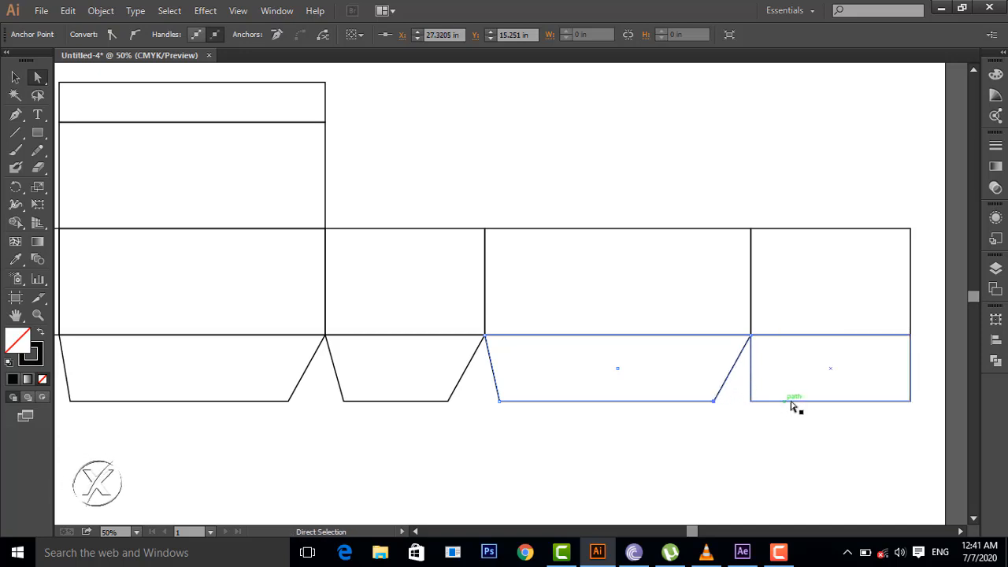
- Move the lower-left anchor point of the fourth bottom flap inward to X 29.4038 in
left_click_drag(751, 401, 756, 404)
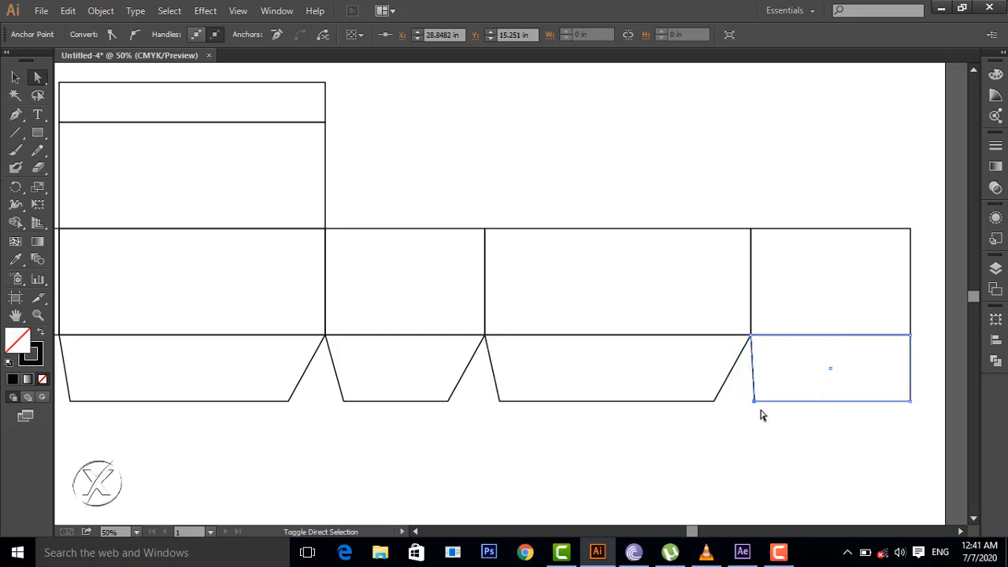
key("shift+Right")
key("shift+Right")
key("shift+Right")
key("shift+Right")
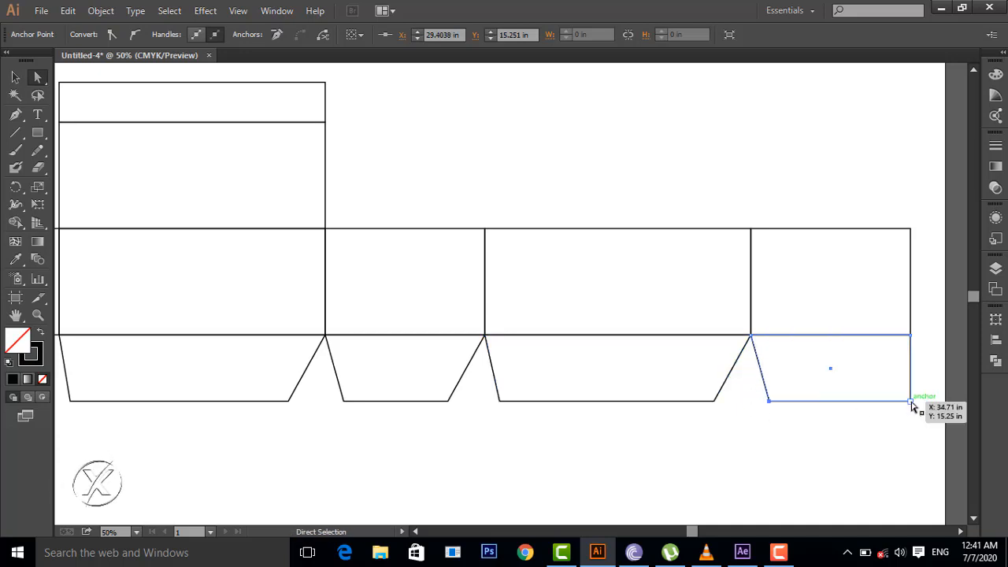
- Nudge the lower-right anchor point of the fourth bottom flap inward to X 33.3205 in
left_click(912, 402)
key("shift+Left")
key("shift+Left")
key("shift+Left")
key("shift+Left")
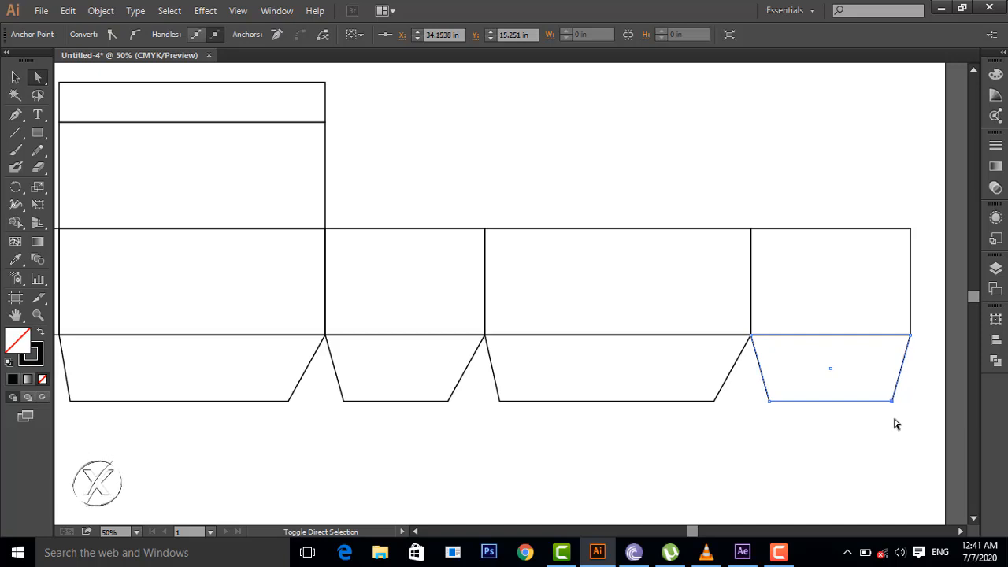
key("shift+Left")
key("shift+Left")
key("shift+Left")
key("shift+Left")
key("shift+Left")
key("shift+Left")
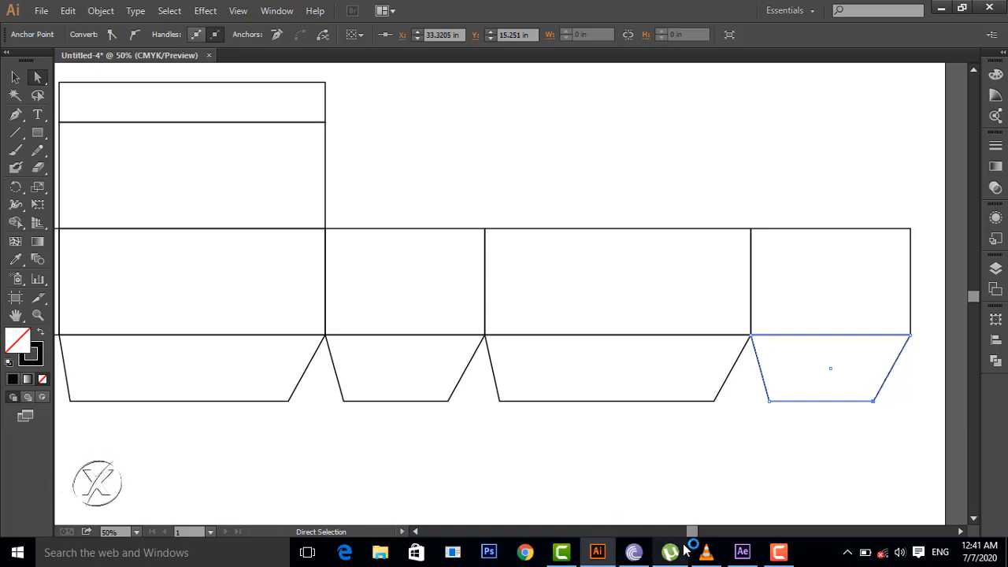
- Duplicate the second side panel slightly upward and set the copy's height to 1.5 in
left_click_drag(694, 532, 690, 536)
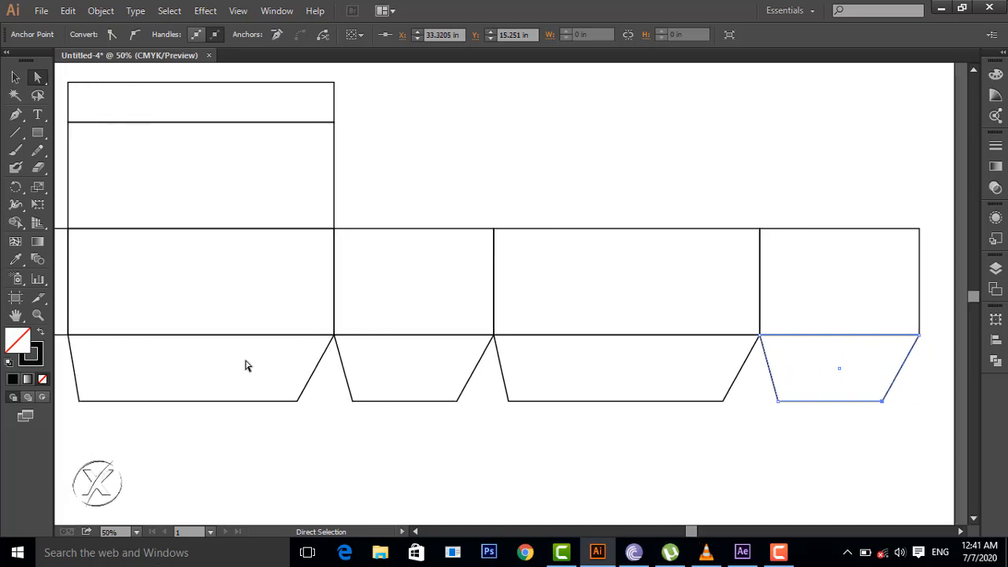
left_click(406, 229)
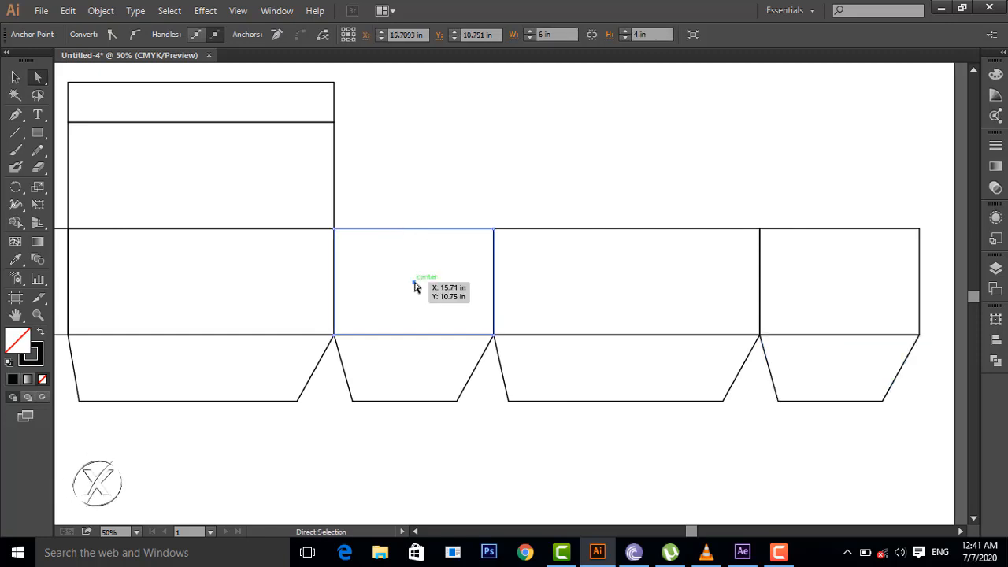
left_click_drag(415, 286, 416, 259)
left_click(995, 320)
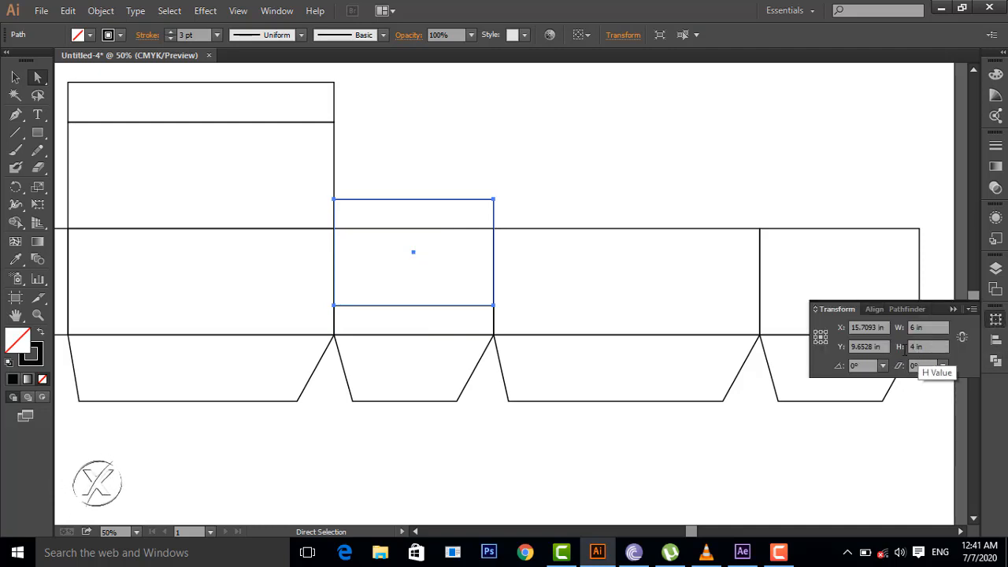
left_click(926, 348)
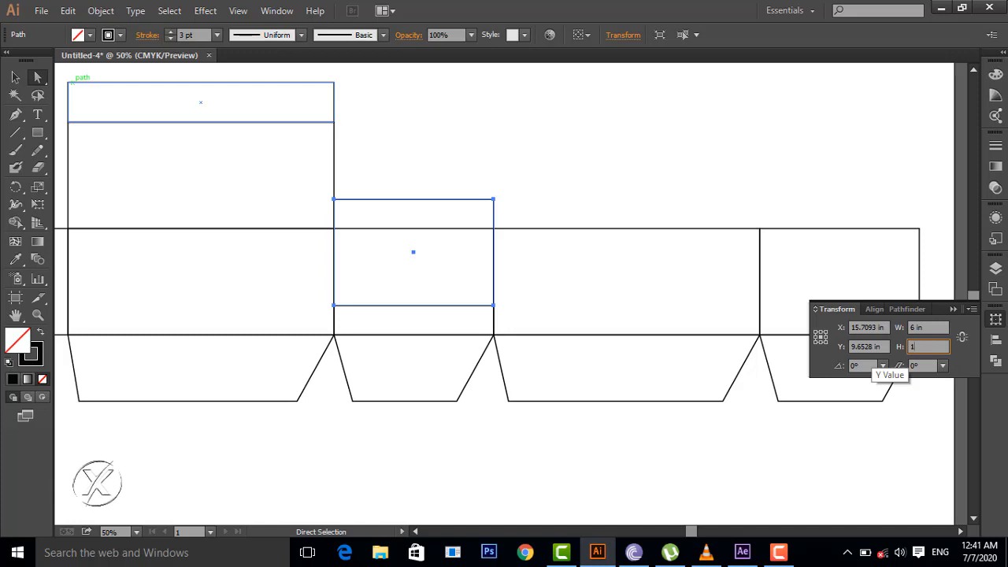
type("1.5")
key("Return")
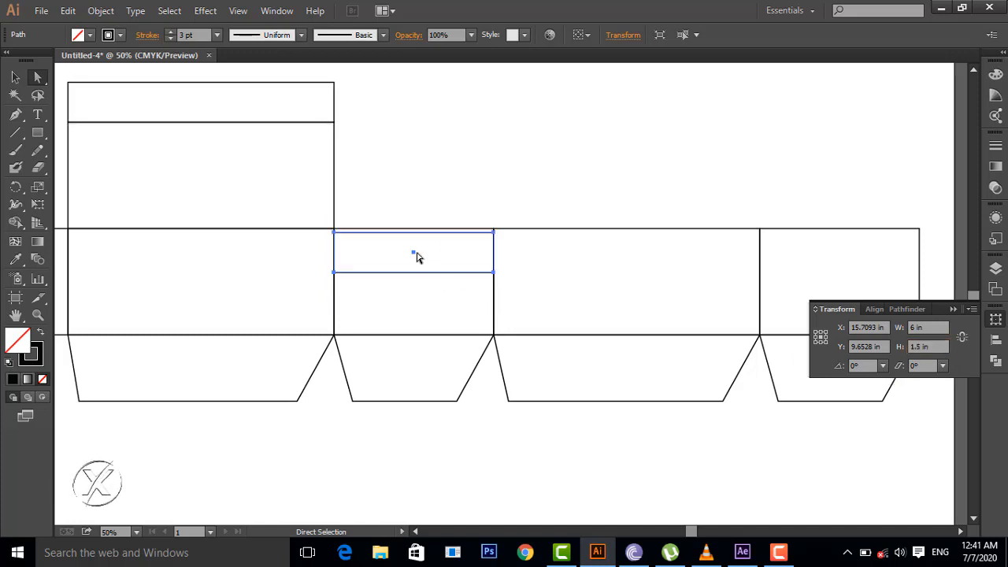
- Move the 1.5 in high copy up so its base sits on the second side panel's top edge, and deselect it
left_click_drag(418, 257, 416, 211)
left_click(585, 186)
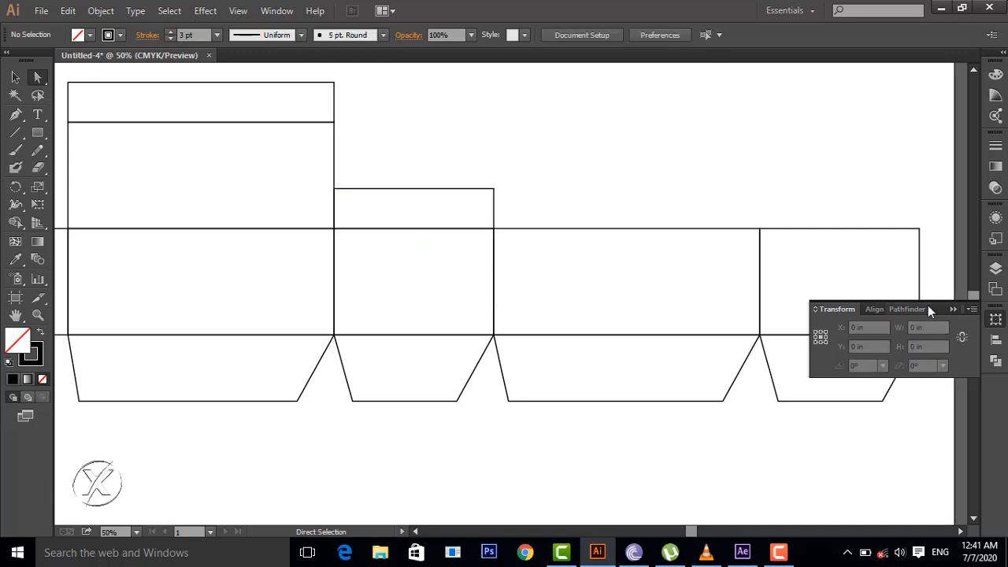
left_click(953, 310)
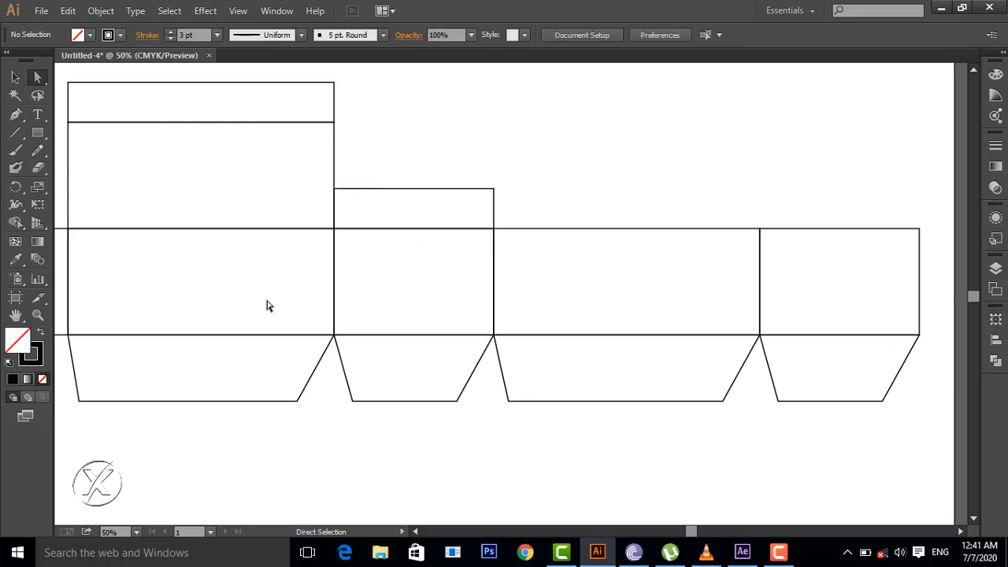
- Add an anchor point at about Y 8.38 in on the right edge of the second panel's top flap with the Pen tool
key("ctrl+=")
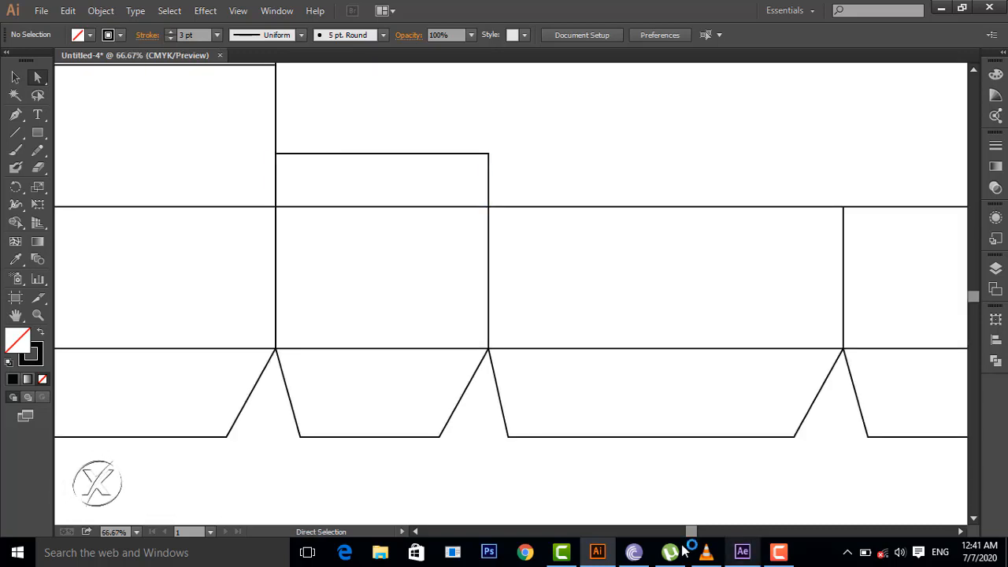
left_click_drag(691, 532, 686, 531)
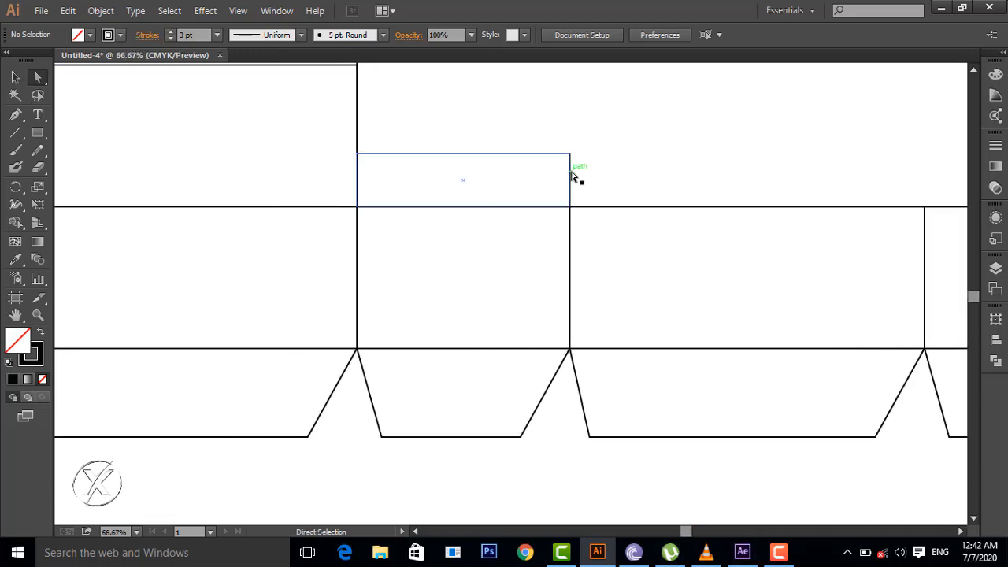
left_click(15, 115)
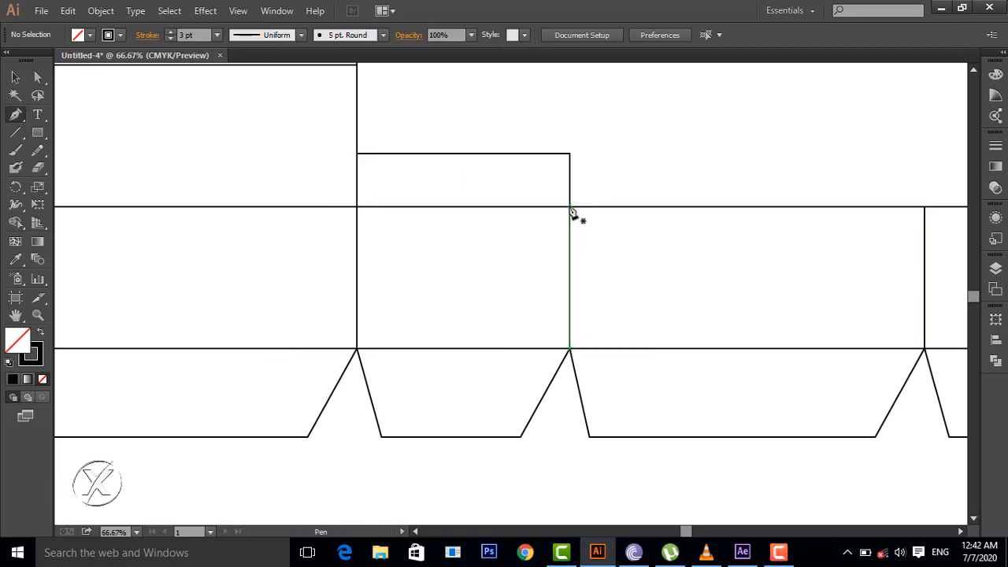
left_click(571, 197)
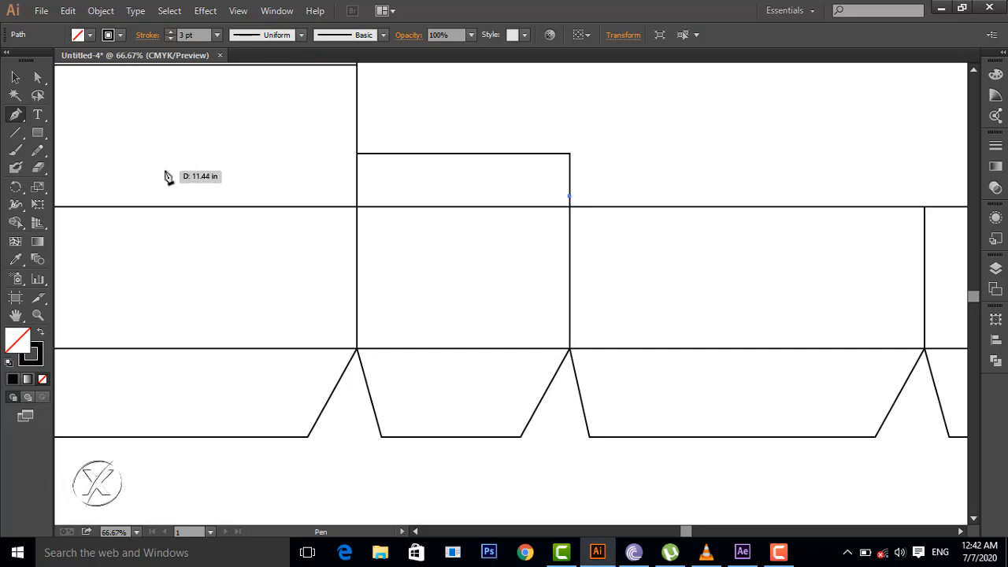
left_click(38, 77)
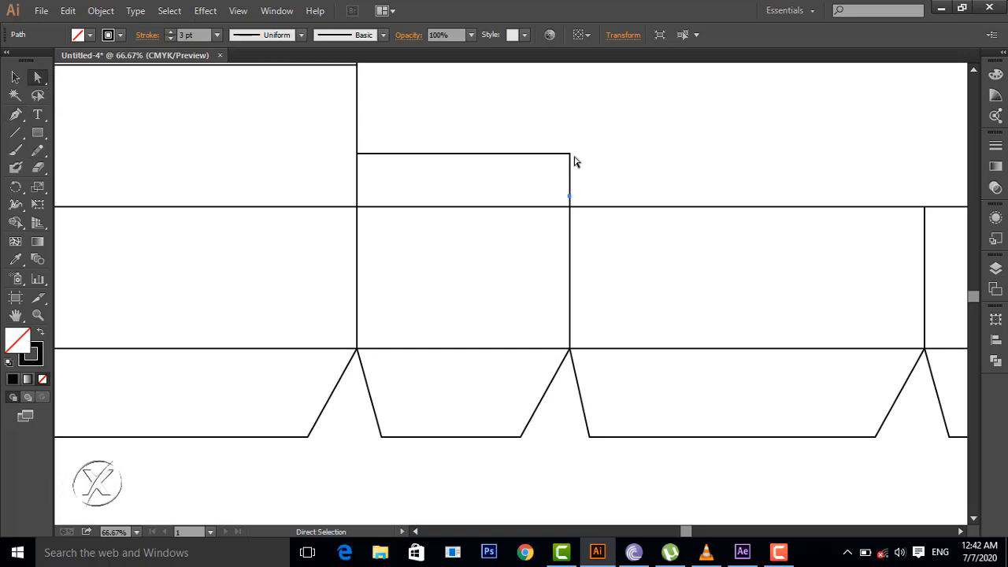
left_click(569, 154)
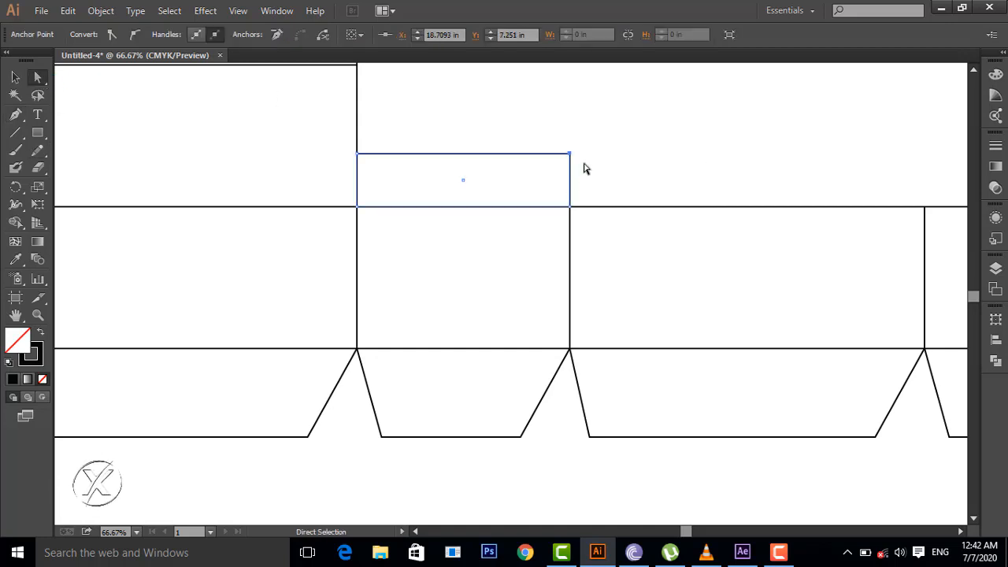
left_click(15, 114)
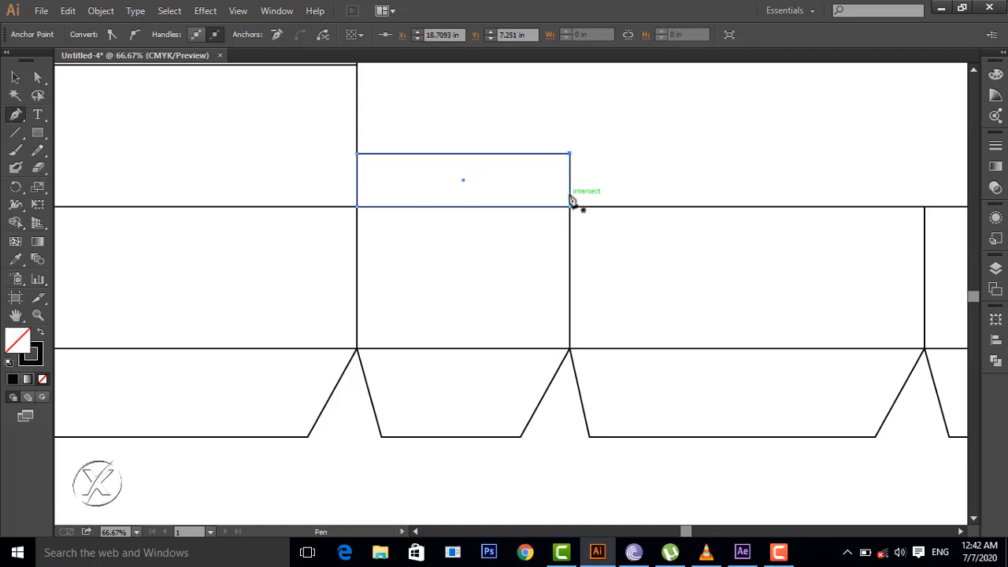
left_click(570, 196)
left_click_drag(564, 200, 557, 196)
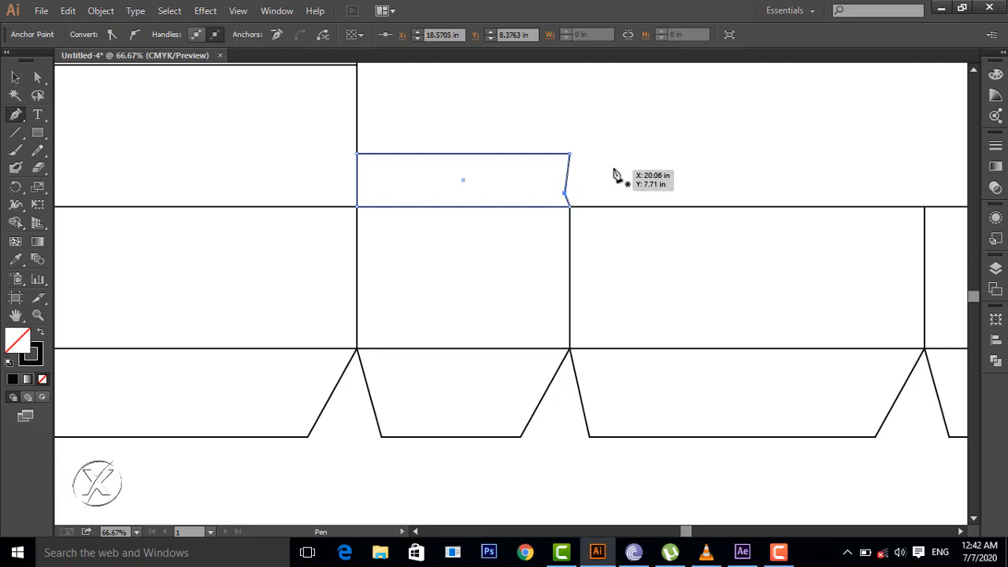
- Nudge the top flap's upper-right corner inward and set the added right-edge anchor at X 18.7093 in
left_click(37, 77)
left_click(569, 154)
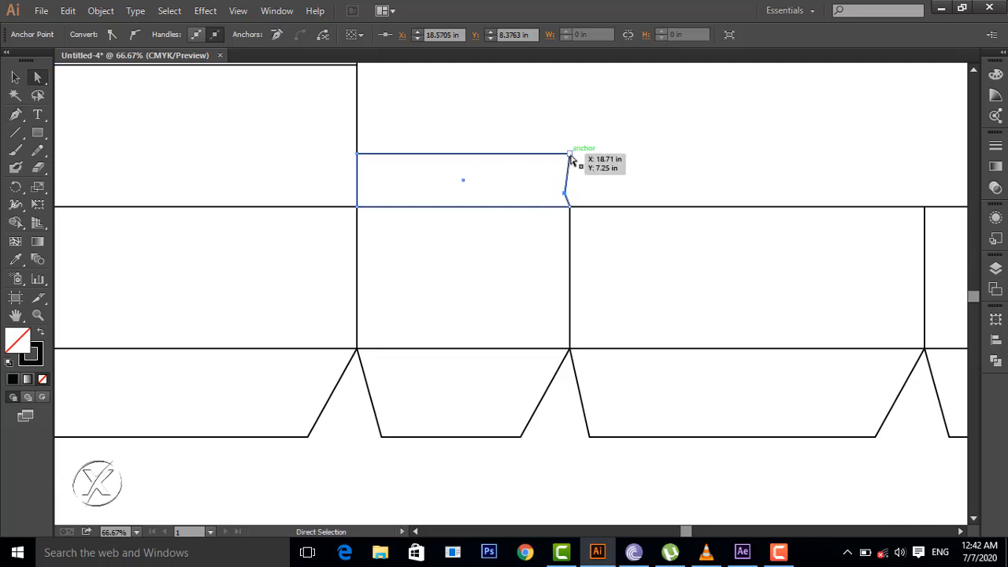
key("shift+Left")
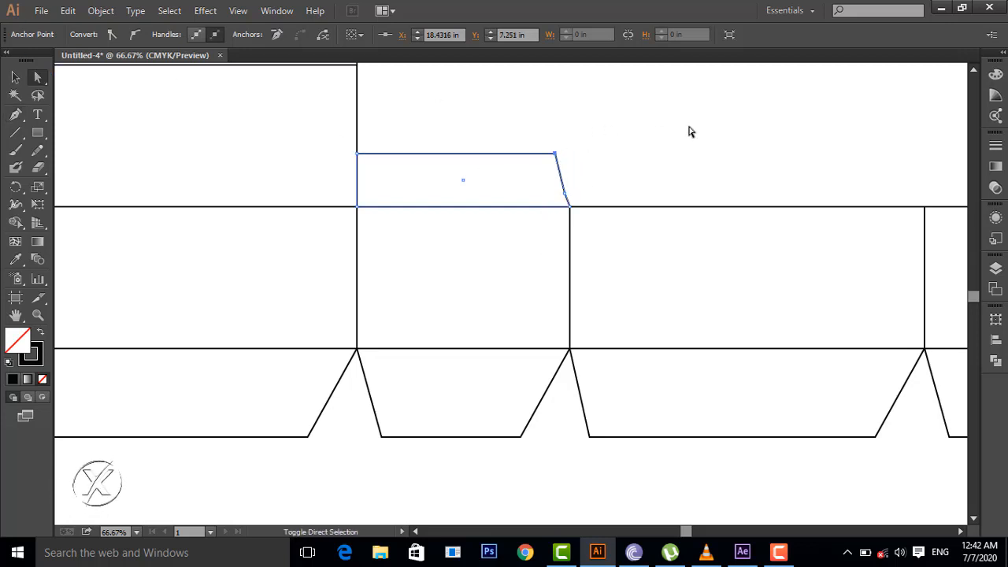
key("shift+Left")
key("Right")
left_click_drag(559, 205, 569, 193)
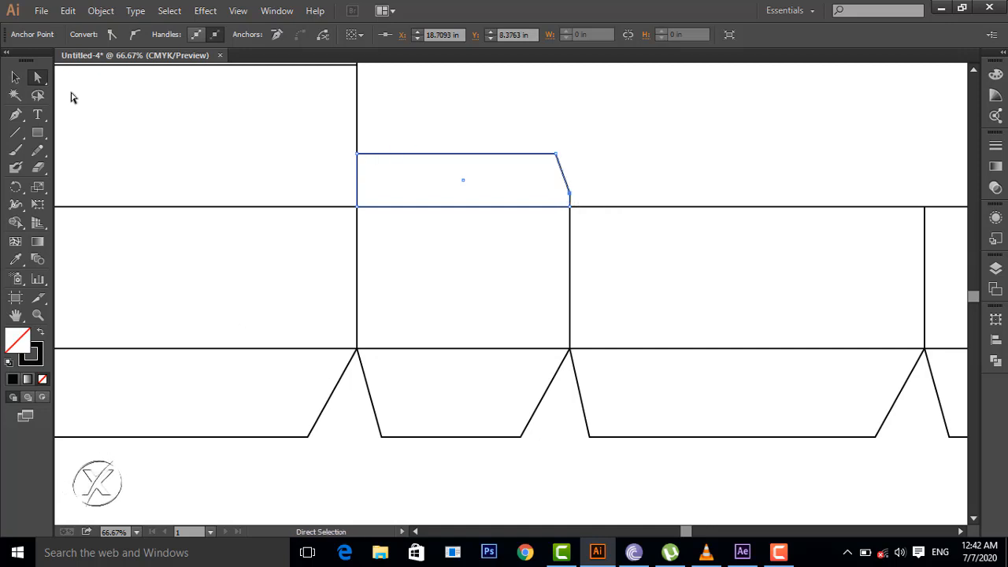
- Add an anchor point at Y 8.3138 in on the top flap's left edge and nudge the upper-left corner inward to X 12.9871 in
left_click(15, 114)
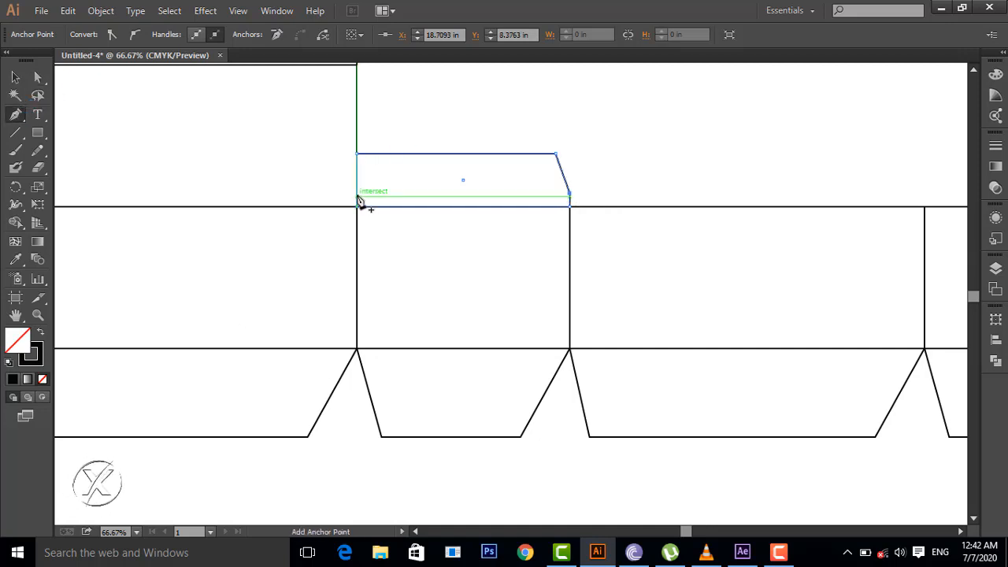
left_click(358, 194)
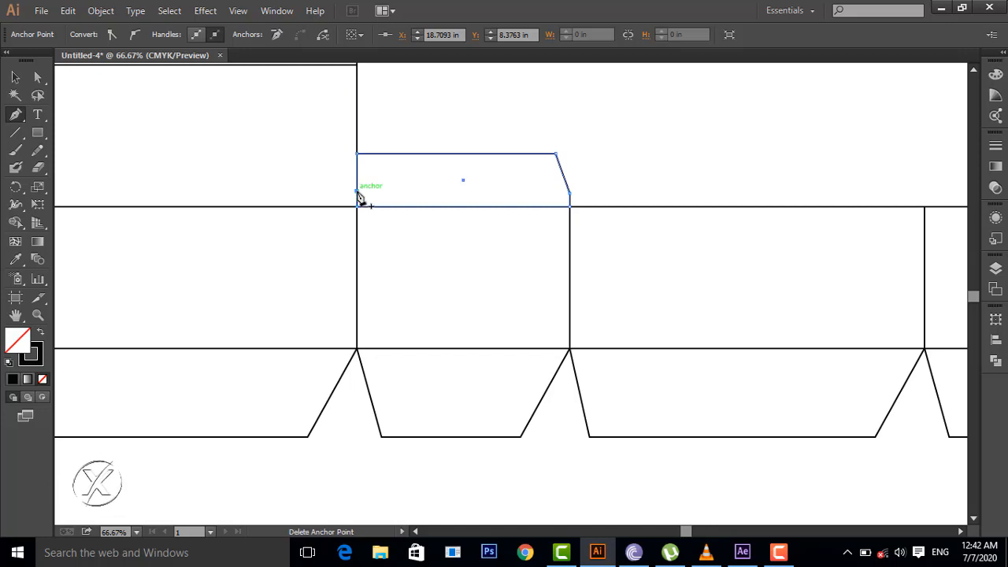
left_click(37, 76)
left_click(357, 155)
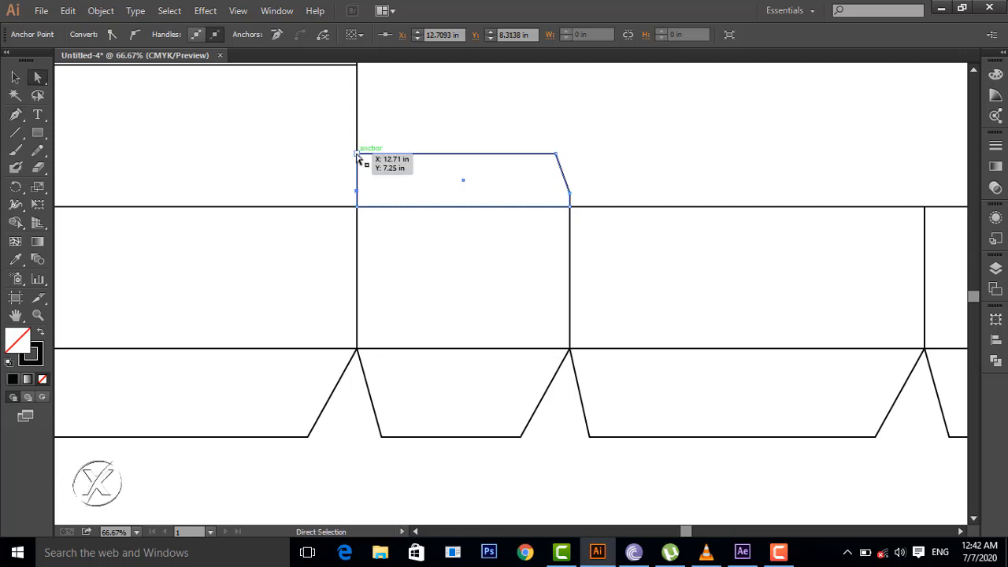
key("shift+Right")
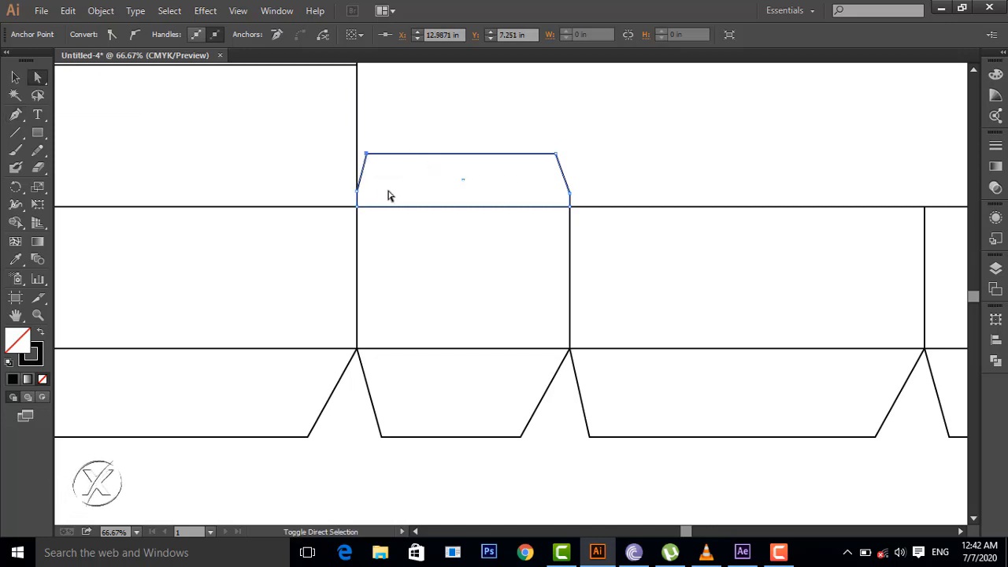
- Shift the added left-edge anchor of the top flap slightly inward to angle the edge from the base corner
left_click(359, 194)
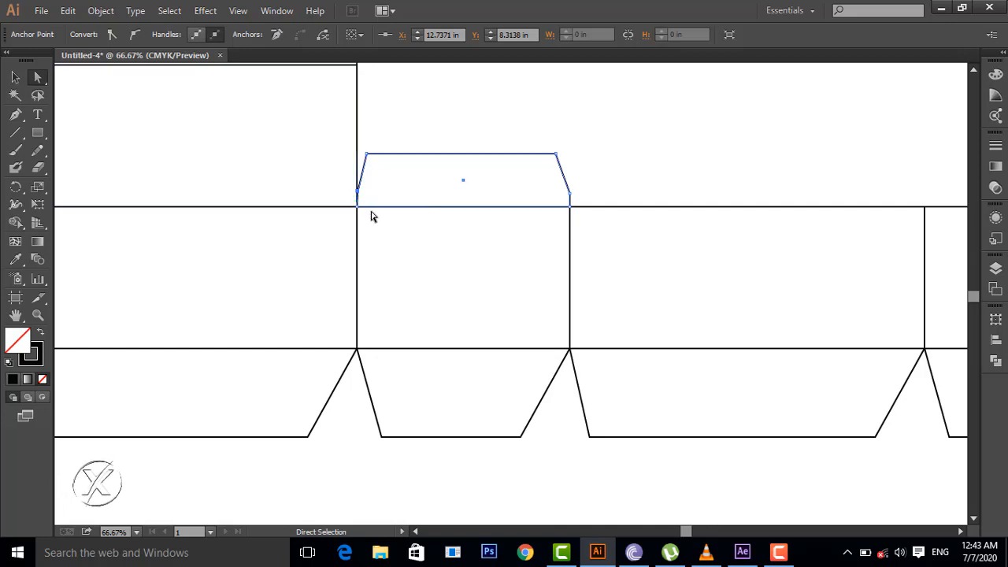
left_click_drag(357, 195, 364, 195)
left_click(612, 175)
scroll(608, 175, "down", 1)
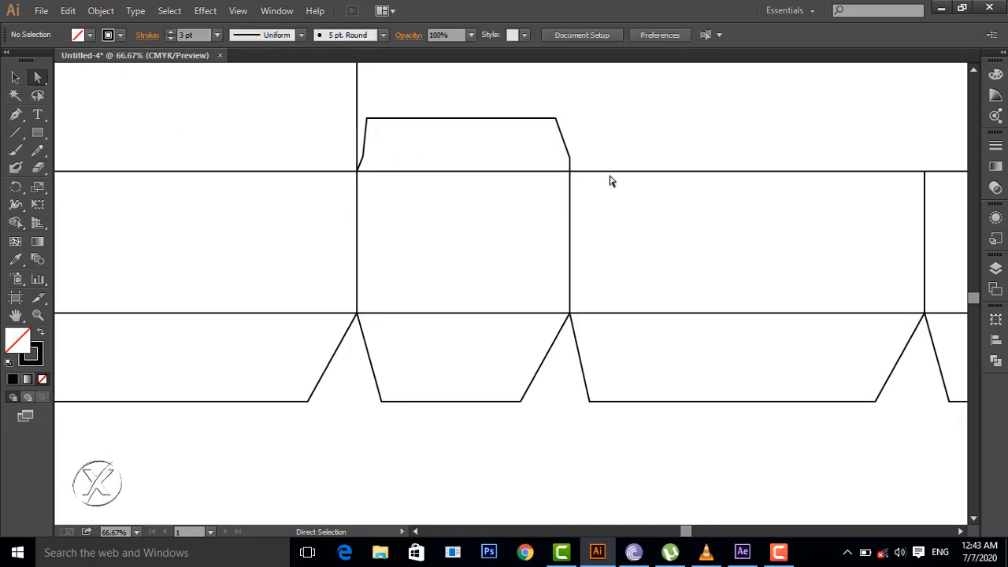
scroll(552, 169, "up", 1)
- Try to reflect the second panel's top flap across the vertical axis with preview enabled
left_click(468, 154)
right_click(438, 169)
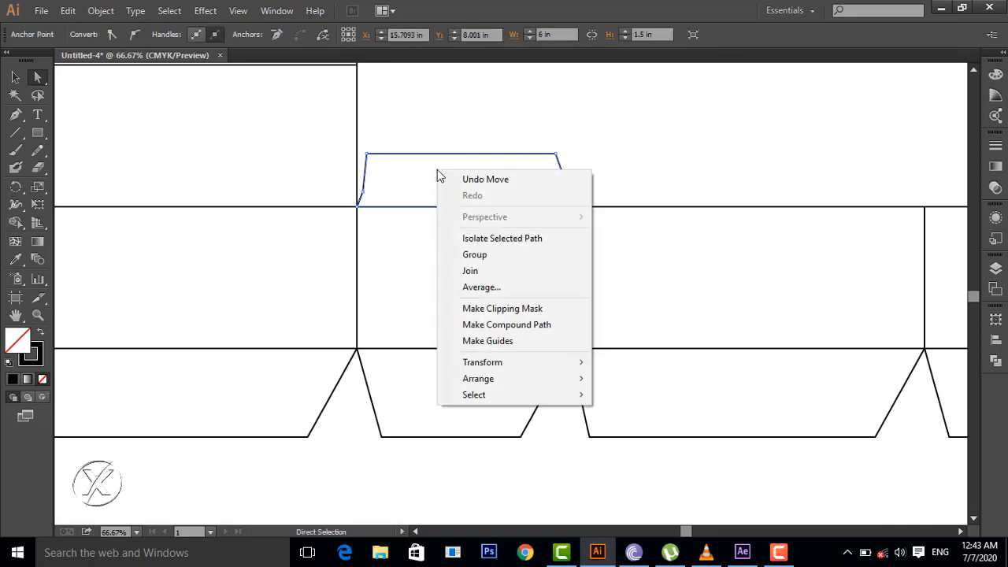
mouse_move(524, 364)
left_click(642, 417)
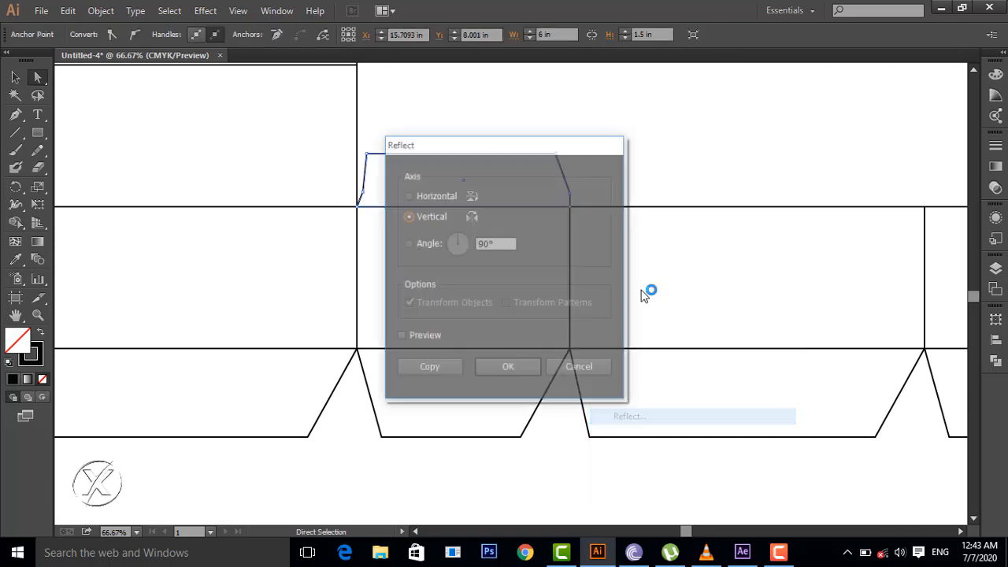
left_click_drag(498, 151, 833, 90)
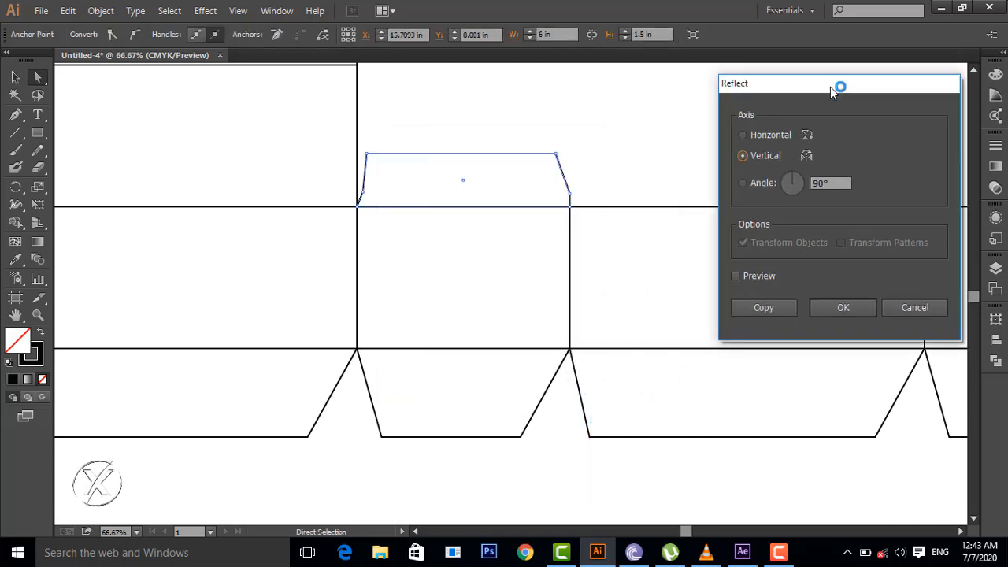
left_click(736, 276)
left_click(857, 307)
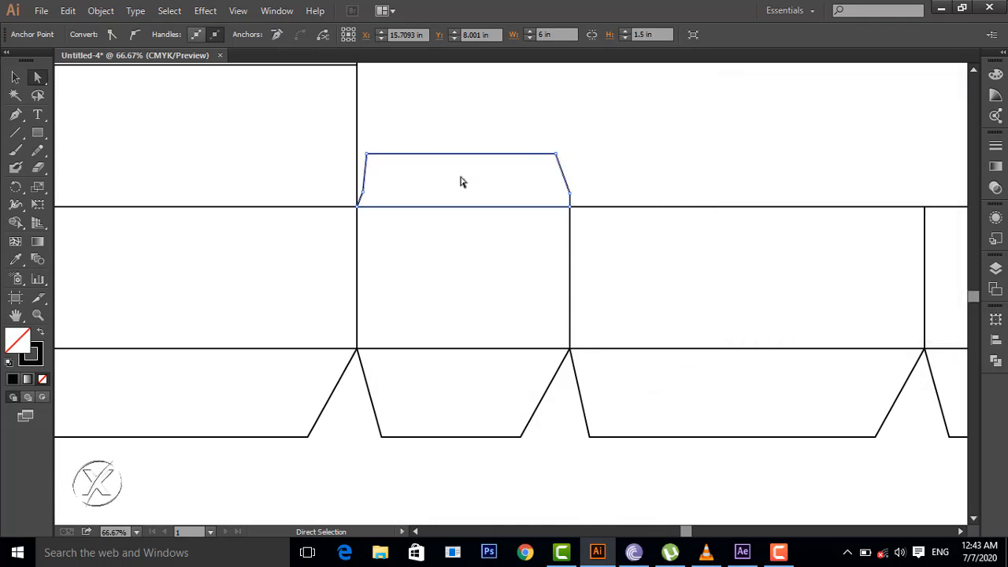
- Duplicate the second panel's top flap and place the copy just above the third side panel
left_click_drag(462, 178, 680, 179)
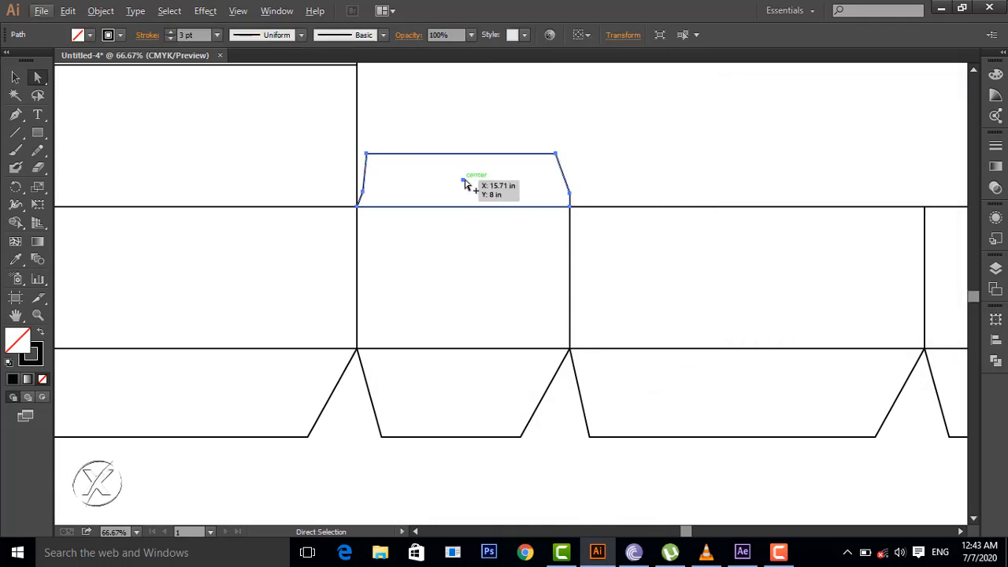
key("v")
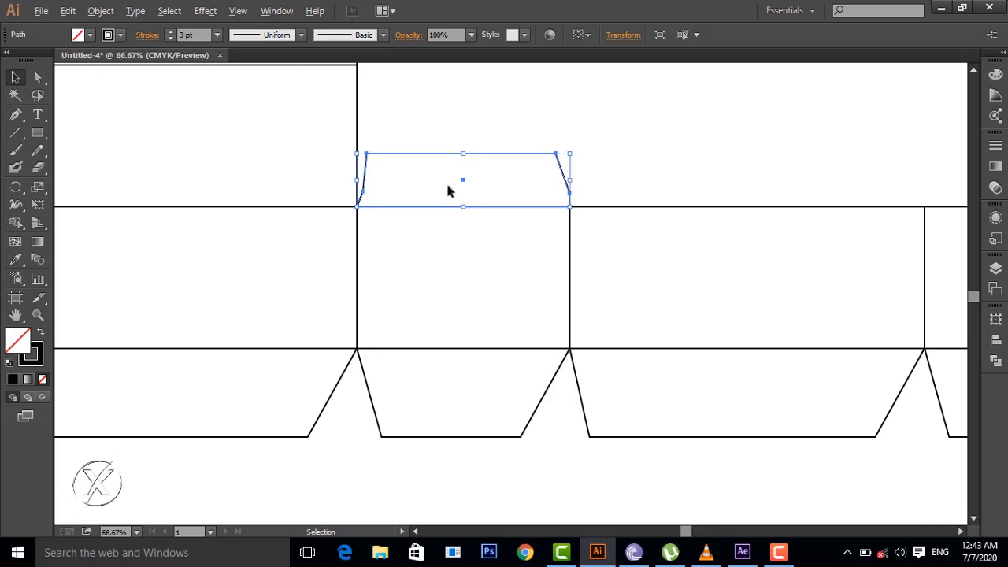
left_click_drag(463, 185, 715, 171)
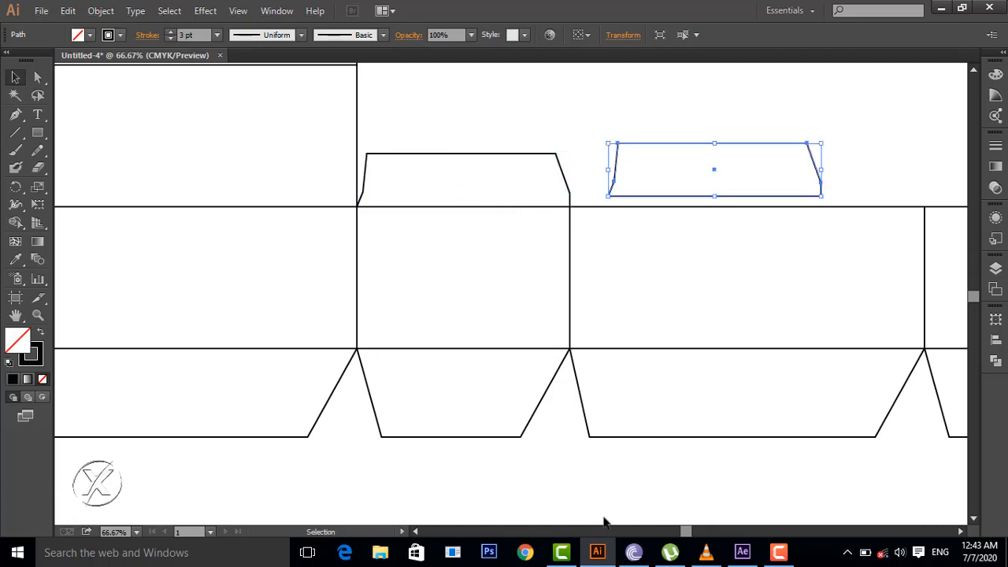
- Move the flap copy onto the fourth side panel's top edge and reflect it across the vertical axis
left_click_drag(690, 533, 712, 533)
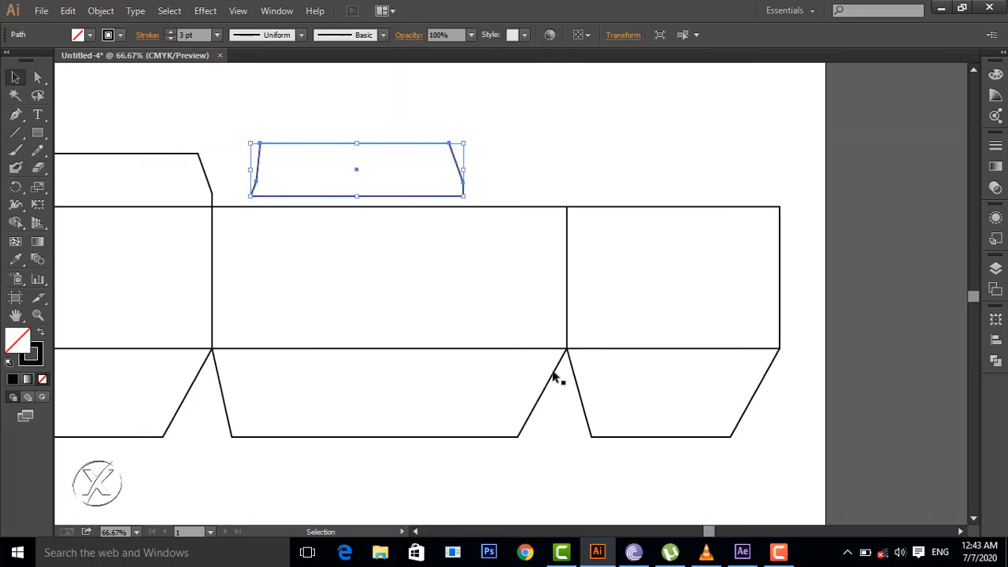
left_click_drag(356, 173, 673, 186)
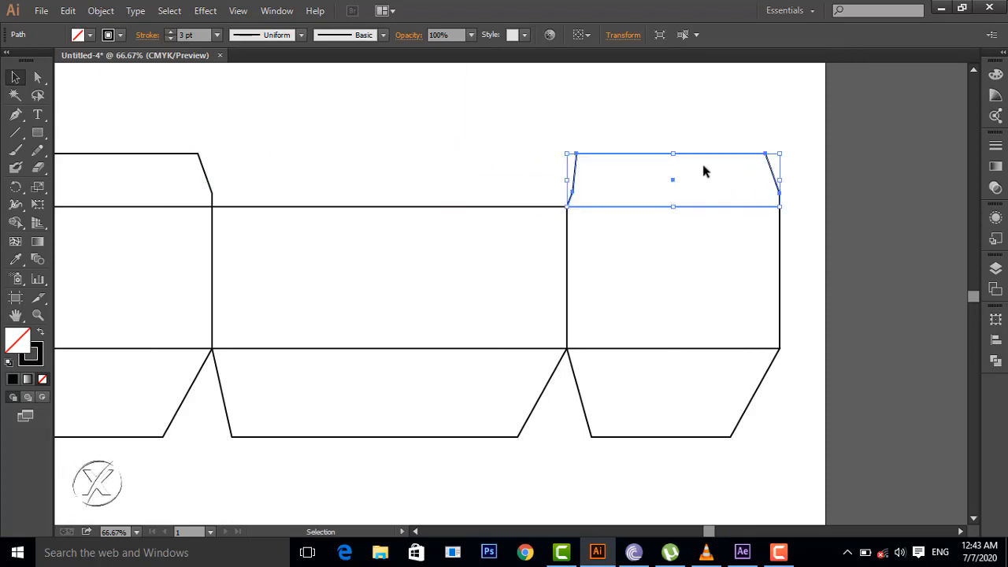
right_click(674, 182)
mouse_move(737, 374)
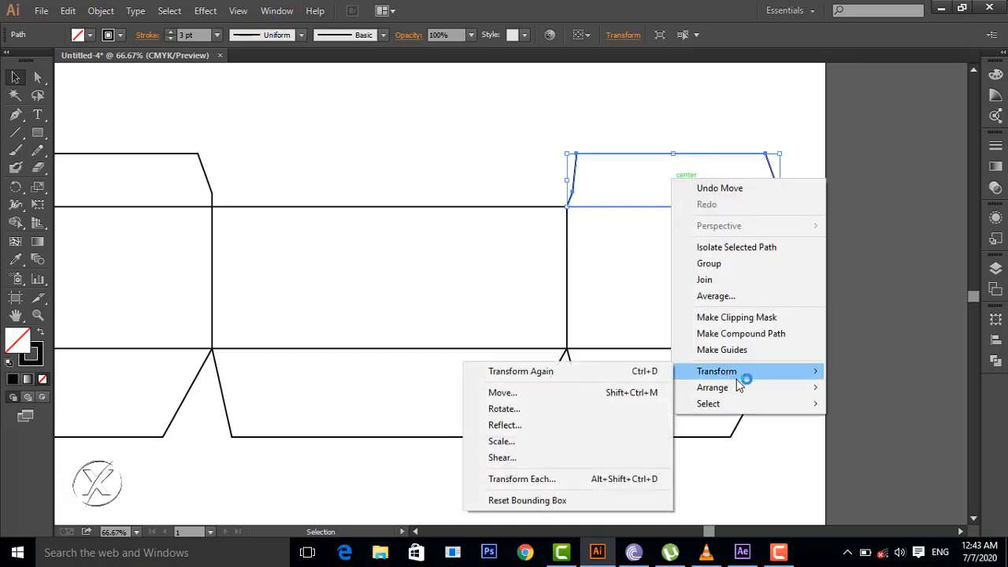
left_click(564, 427)
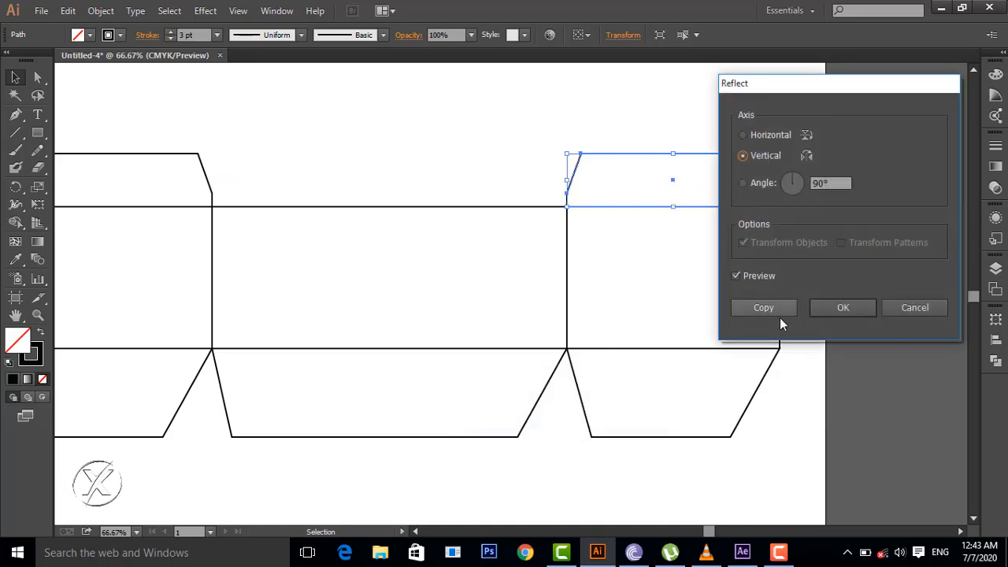
left_click(843, 308)
left_click(871, 332)
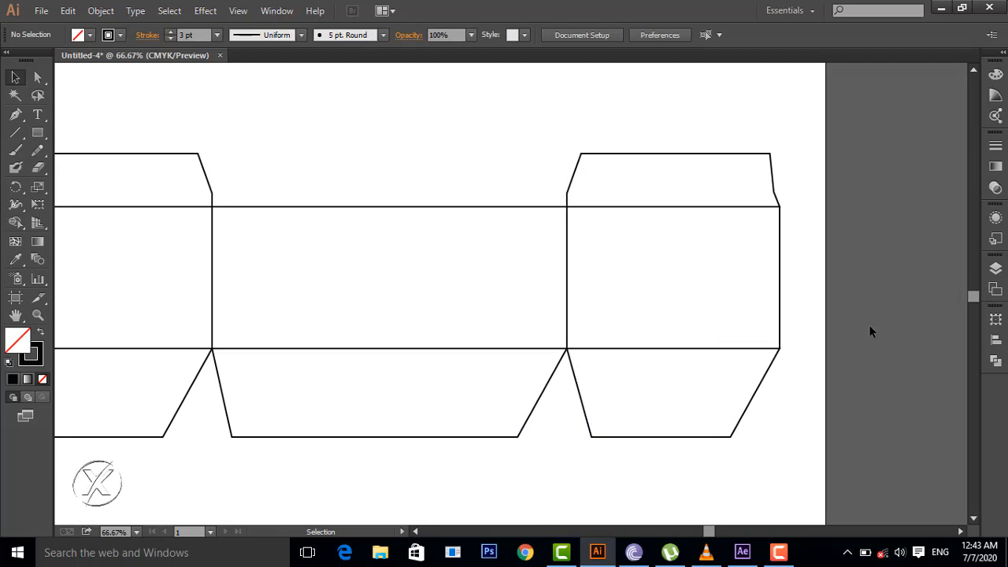
- Slant the glue strip's upper end by lowering its outer upper corner to Y 9.0288 in at X 2.0093 in
key("ctrl+minus")
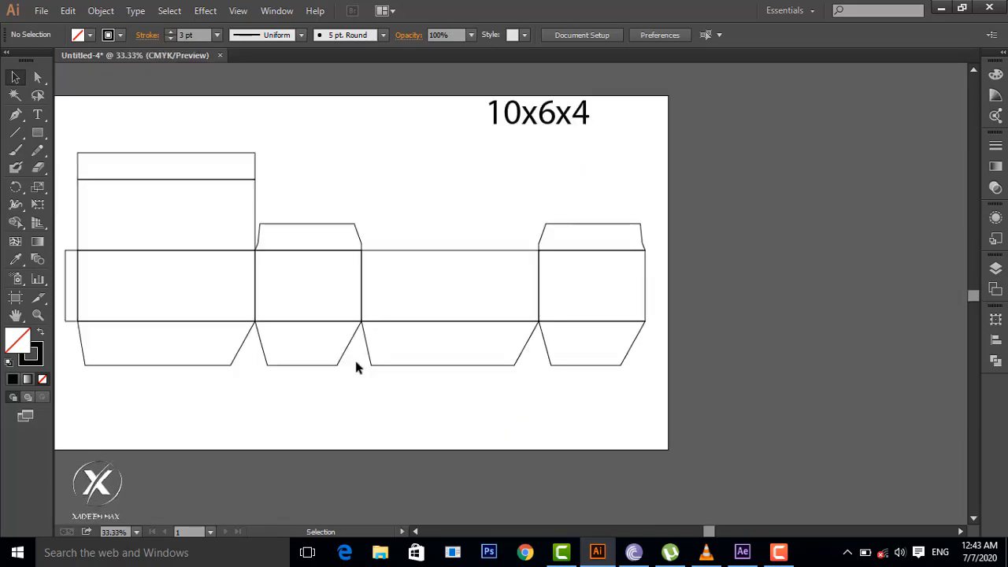
left_click_drag(707, 534, 681, 533)
key("ctrl+plus")
key("ctrl+plus")
key("ctrl+plus")
key("space")
left_click_drag(186, 254, 641, 291)
left_click(37, 78)
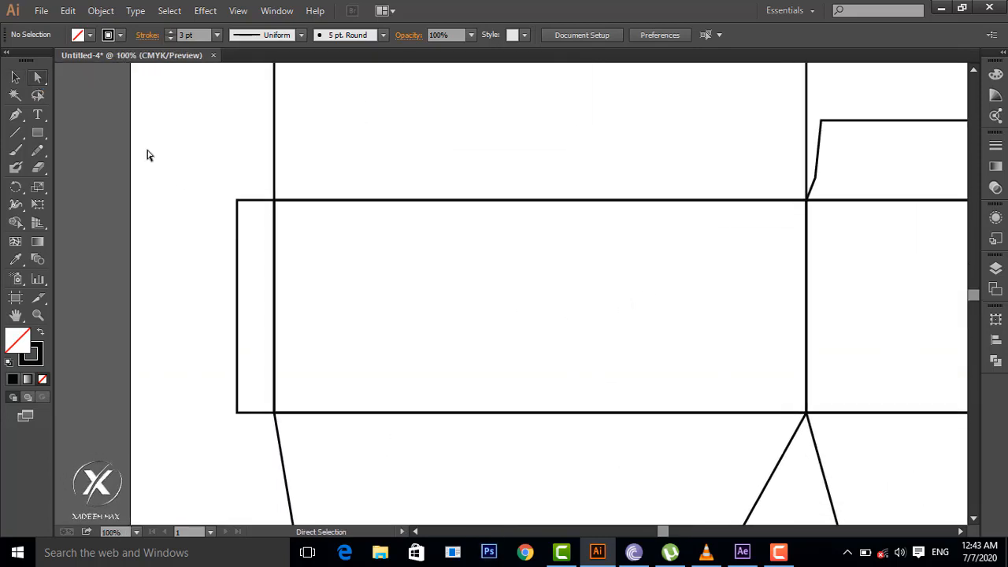
left_click(242, 206)
key("shift+Left")
key("shift+Left")
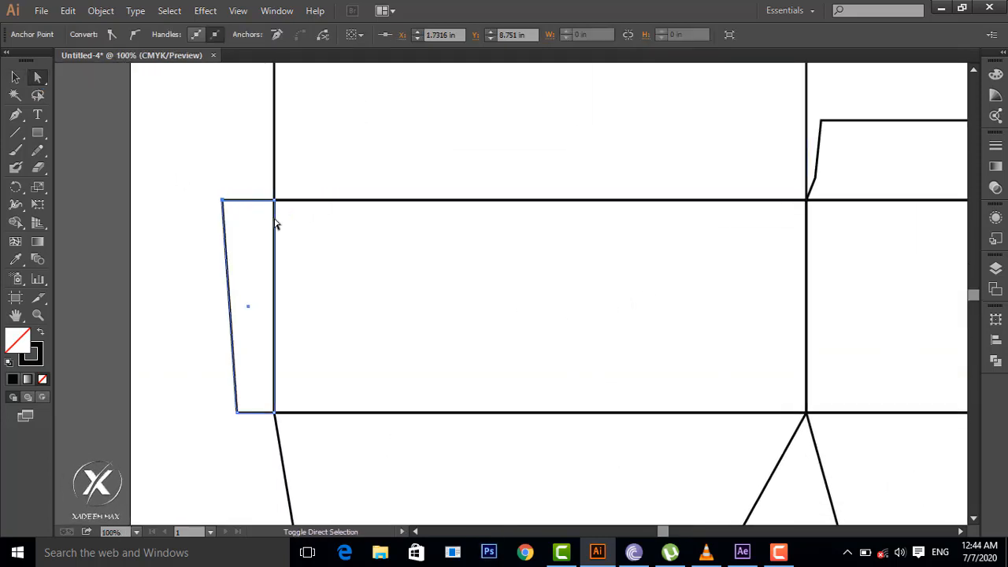
key("shift+Right")
key("shift+Right")
key("shift+Down")
key("shift+Down")
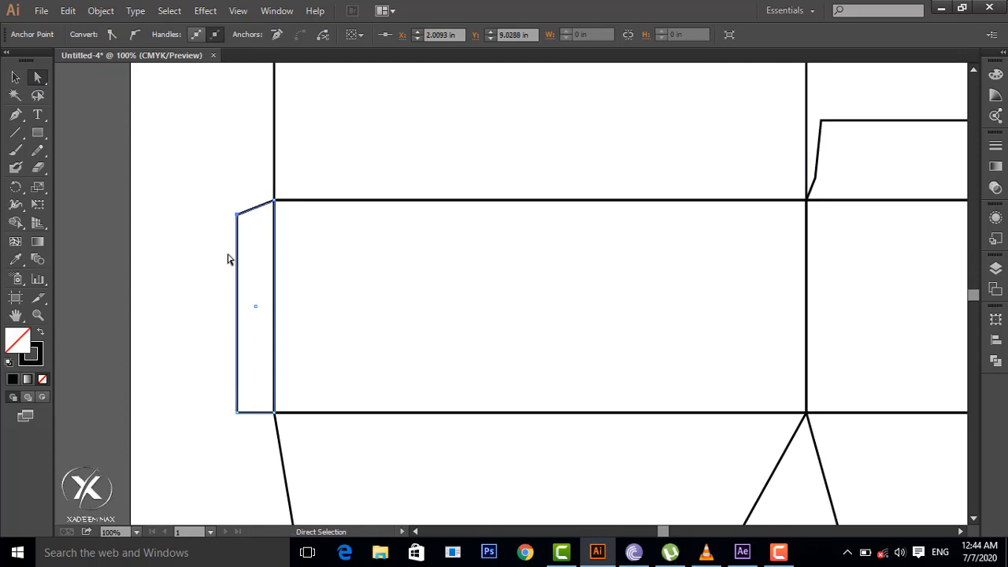
- Slant the glue strip's lower end by raising its outer lower corner to Y 12.6121 in, then deselect the strip
left_click(242, 416)
key("shift+Up")
key("shift+Up")
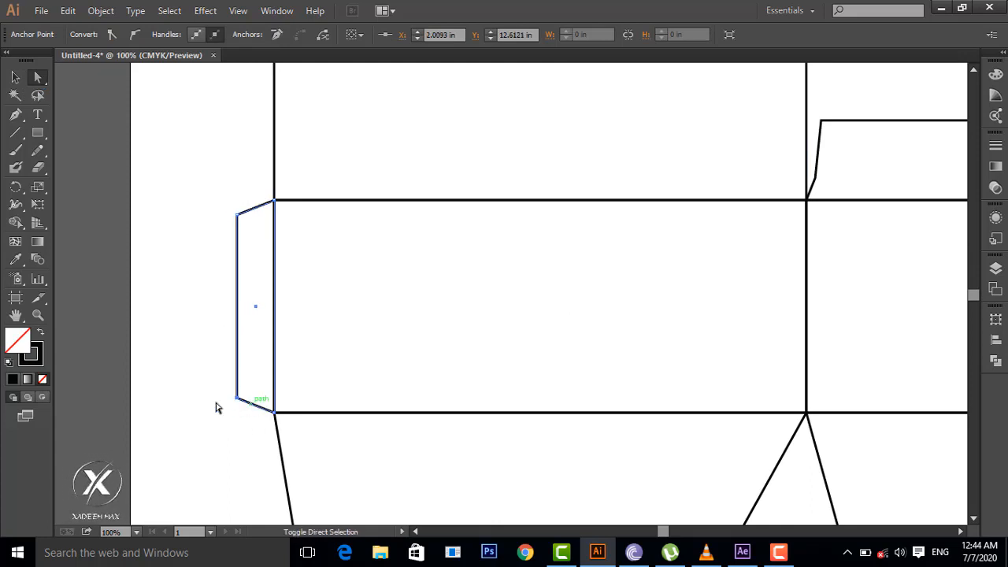
left_click(212, 401)
- Dismiss the virus protection and spyware protection notifications
scroll(213, 378, "up", 6)
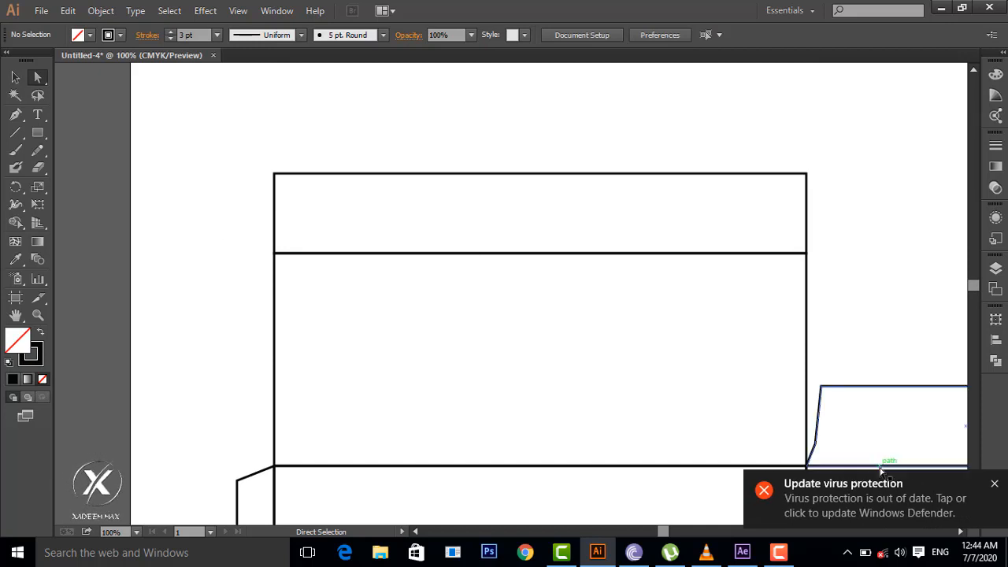
left_click(995, 483)
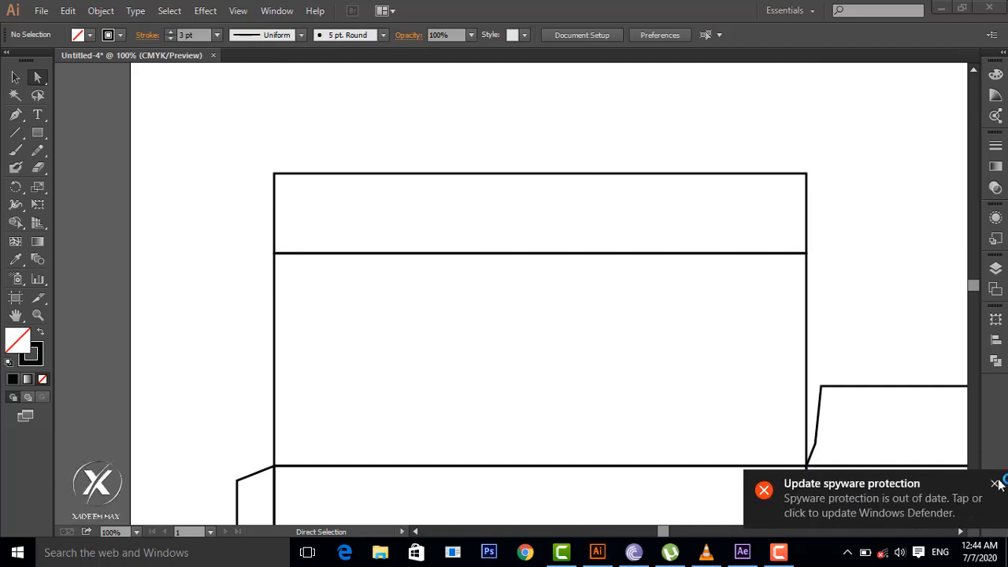
left_click(995, 486)
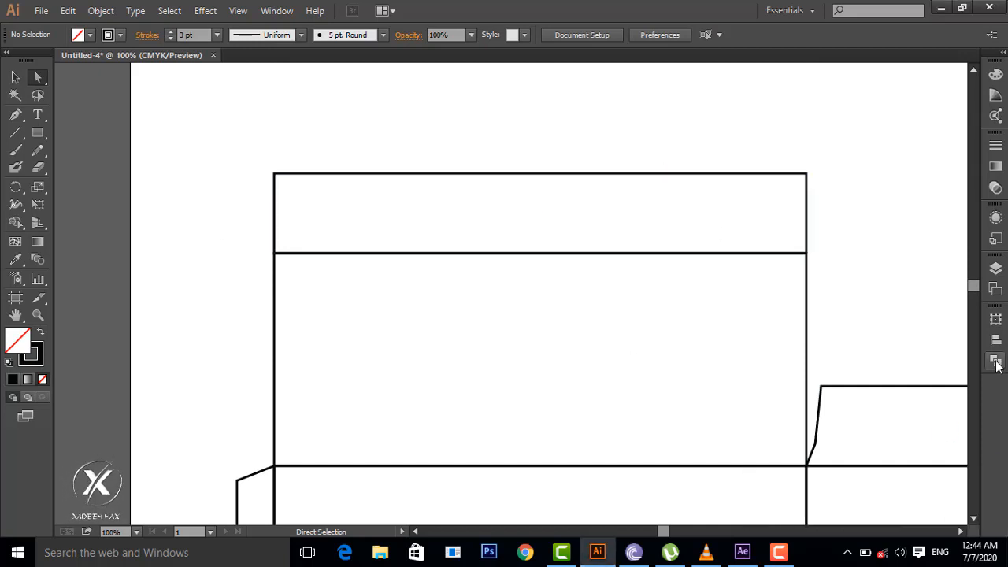
- Taper the lid's tuck flap by nudging its upper-right corner inward and its upper-left corner to X 3.2649 in
left_click(996, 319)
left_click(711, 174)
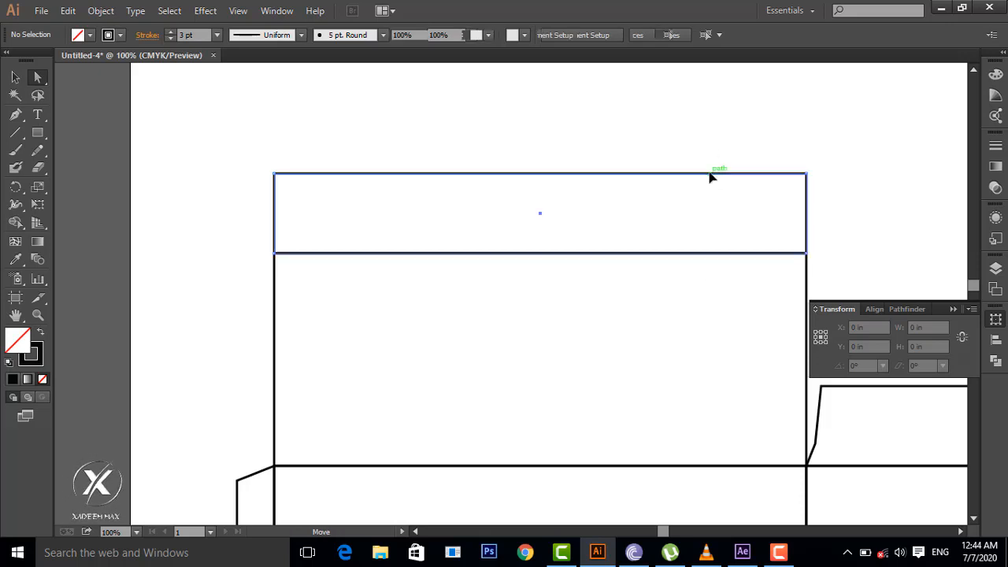
left_click(953, 310)
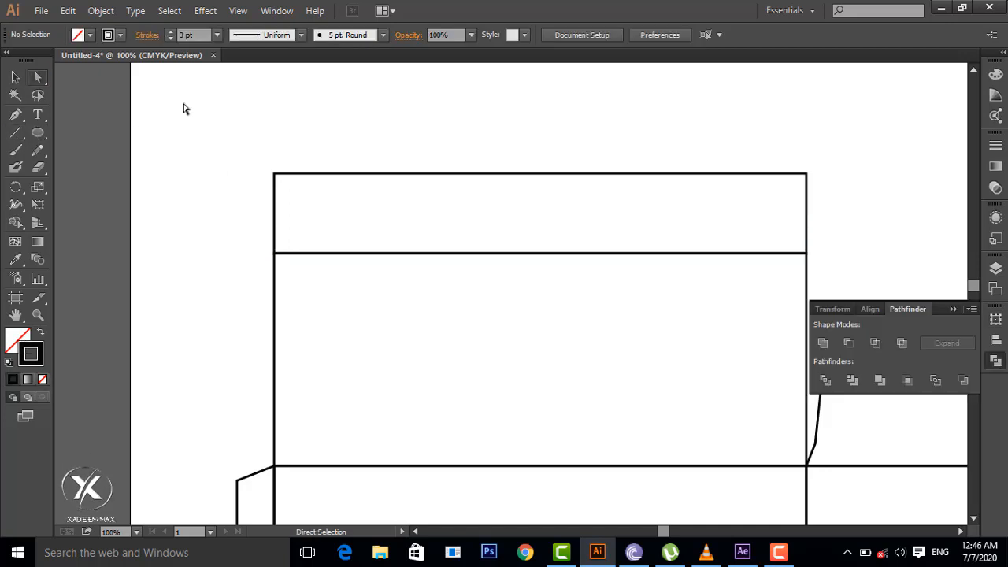
left_click(807, 173)
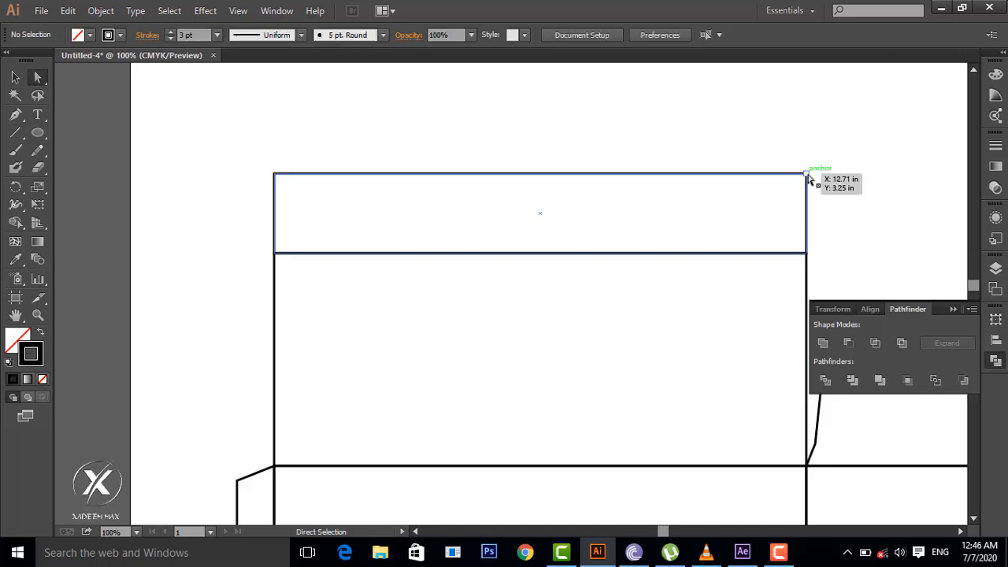
key("shift+Left")
key("shift+Left")
left_click(275, 174)
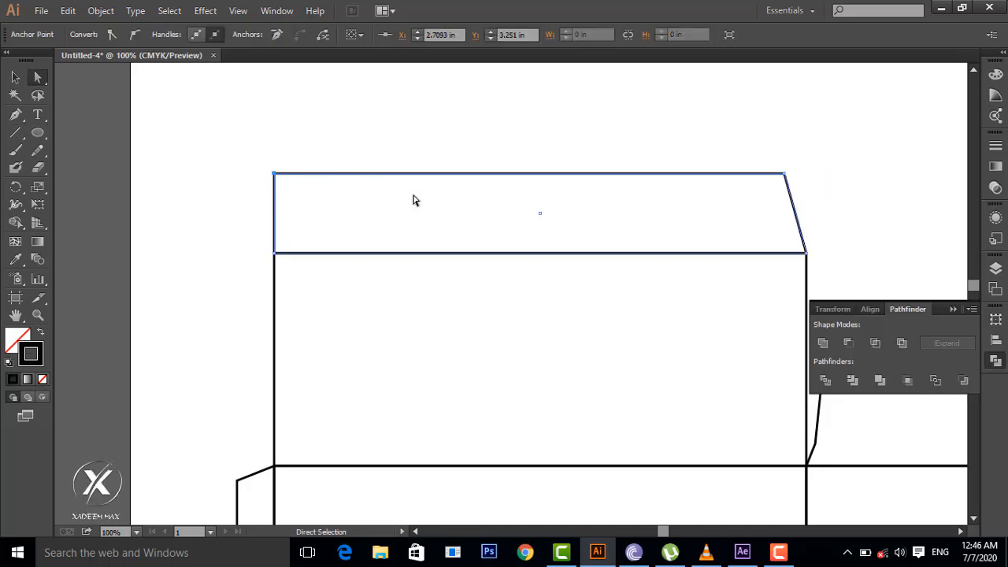
key("shift+Right")
key("shift+Right")
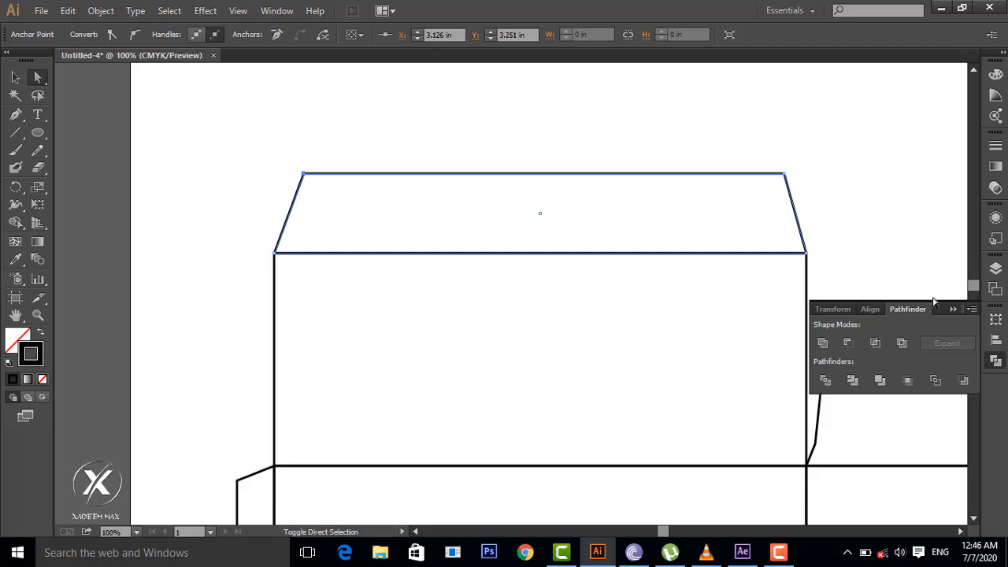
- Try to draw a short line along the middle of the first bottom flap's lower edge and raise its end point
key("ctrl+minus")
key("ctrl+minus")
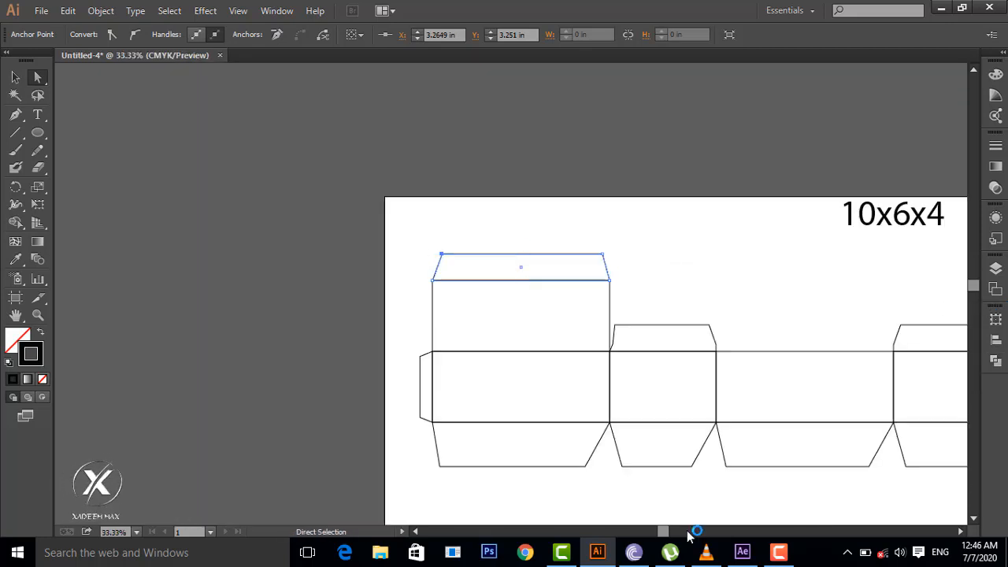
mouse_move(663, 532)
left_mouse_down()
mouse_move(686, 532)
mouse_move(677, 531)
left_mouse_up()
scroll(689, 491, "down", 3)
scroll(690, 492, "up", 1)
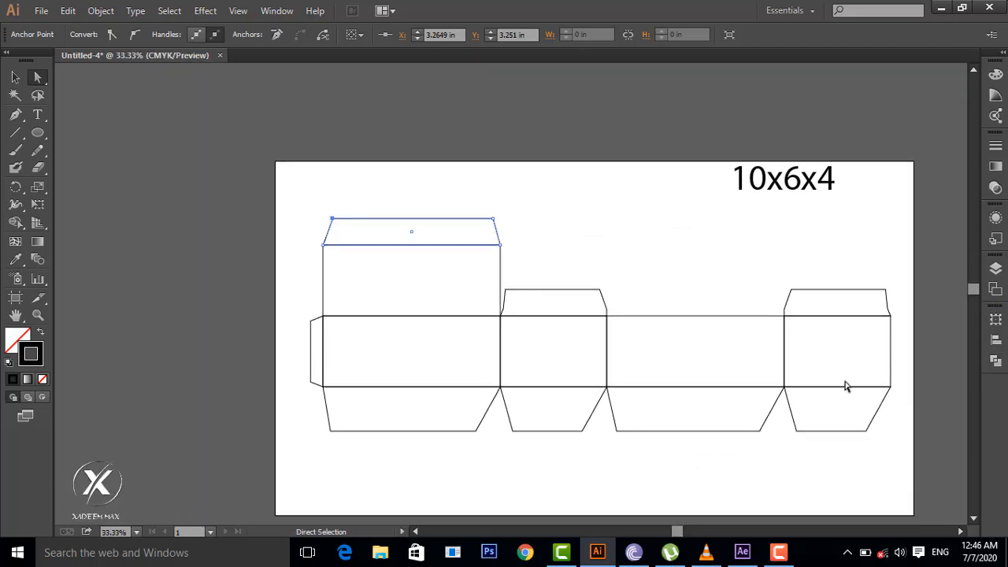
scroll(752, 396, "down", 2)
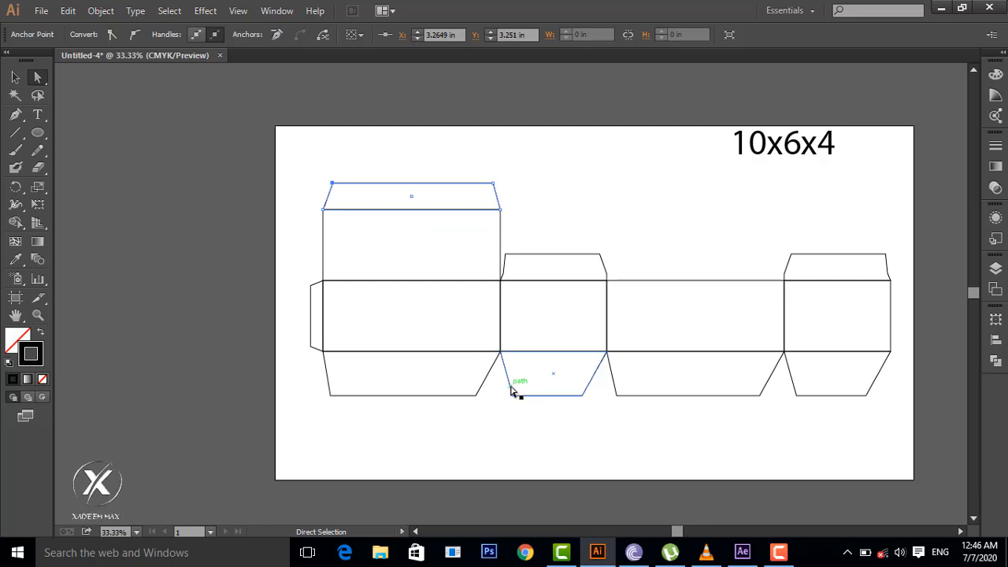
key("ctrl+plus")
key("ctrl+plus")
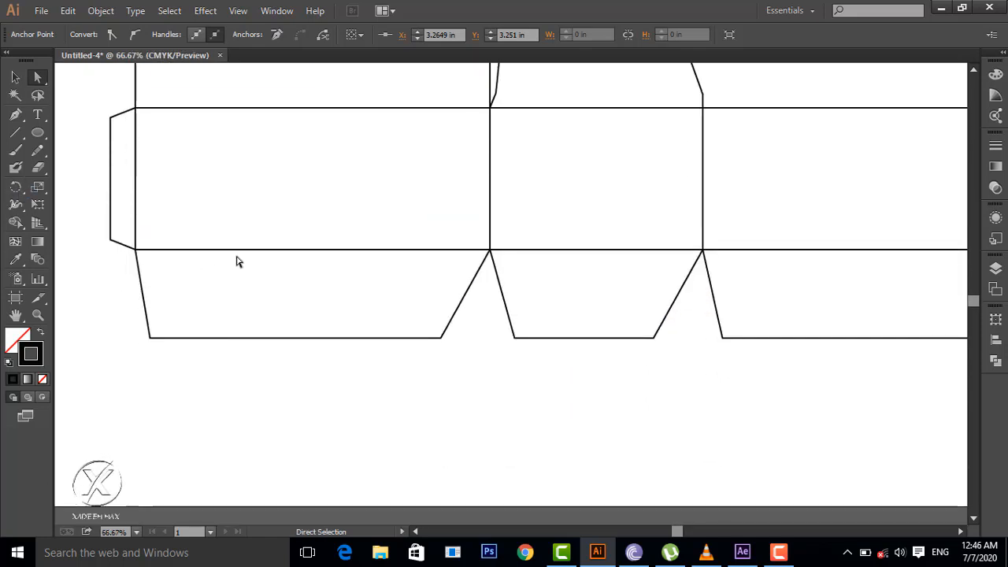
key("p")
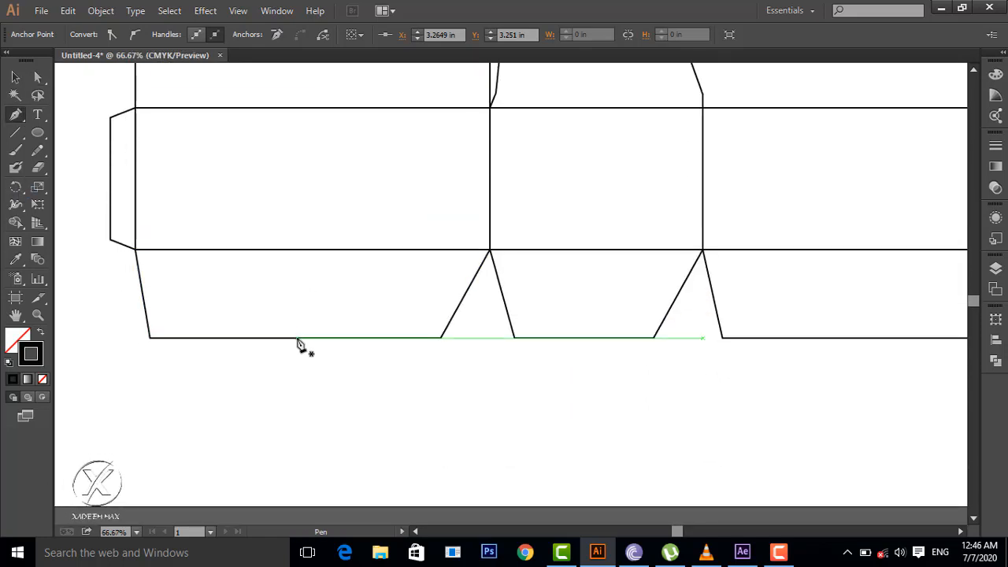
left_click(297, 338)
left_click(319, 338)
left_click(37, 77)
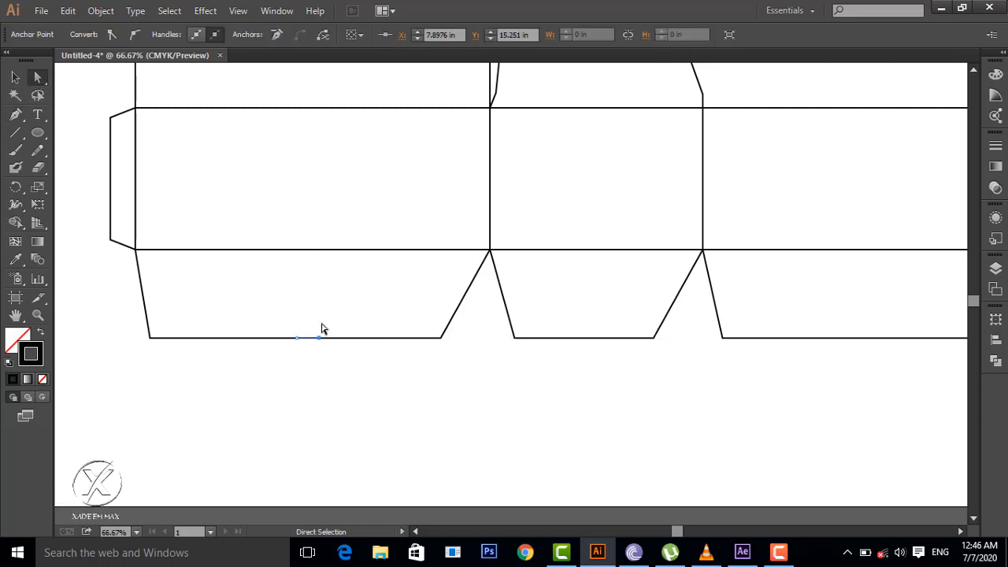
key("shift+Up")
key("ctrl+z")
key("ctrl+z")
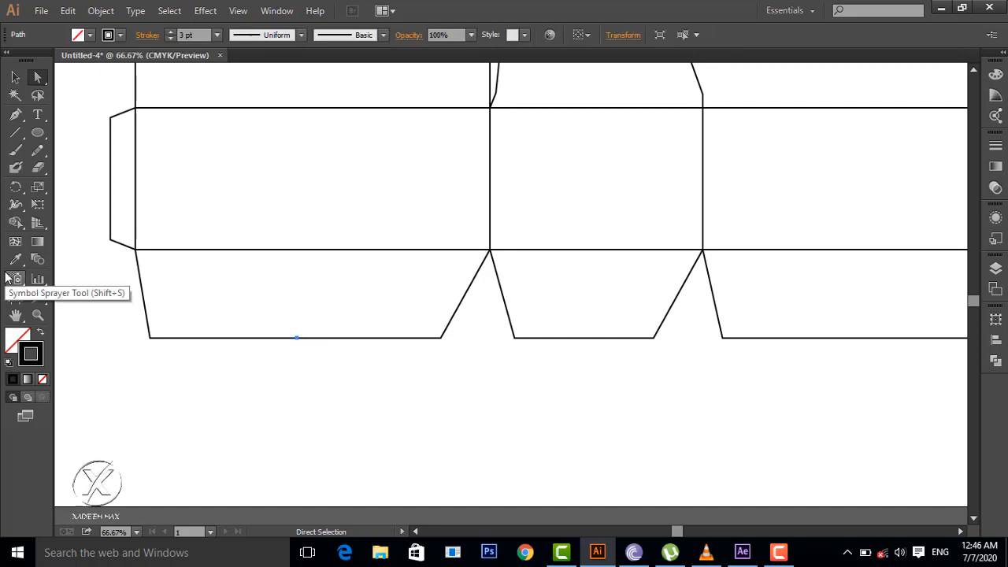
- Try a second short line on the first bottom flap's lower edge with its right end raised, and undo the raise
left_click(15, 114)
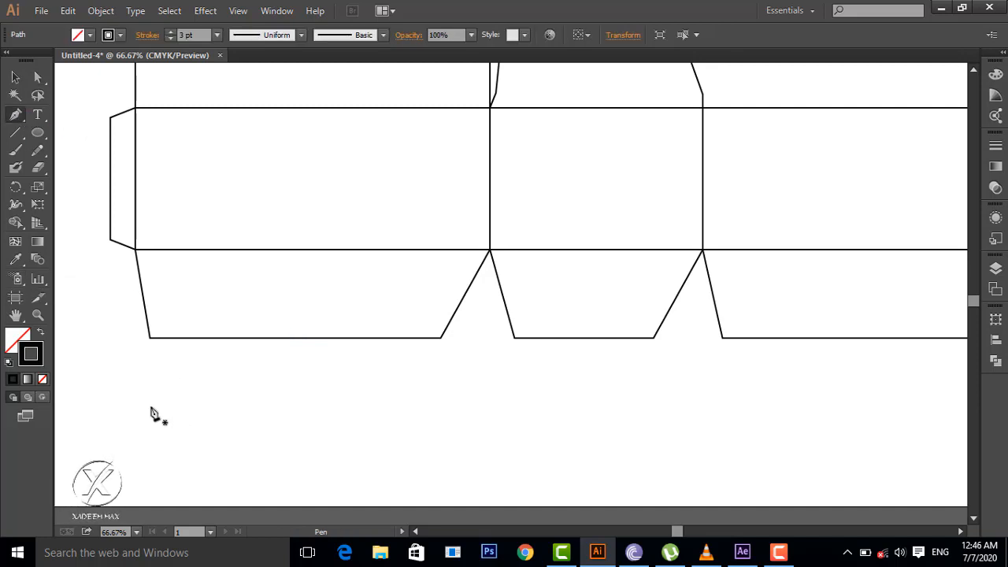
left_click(314, 338)
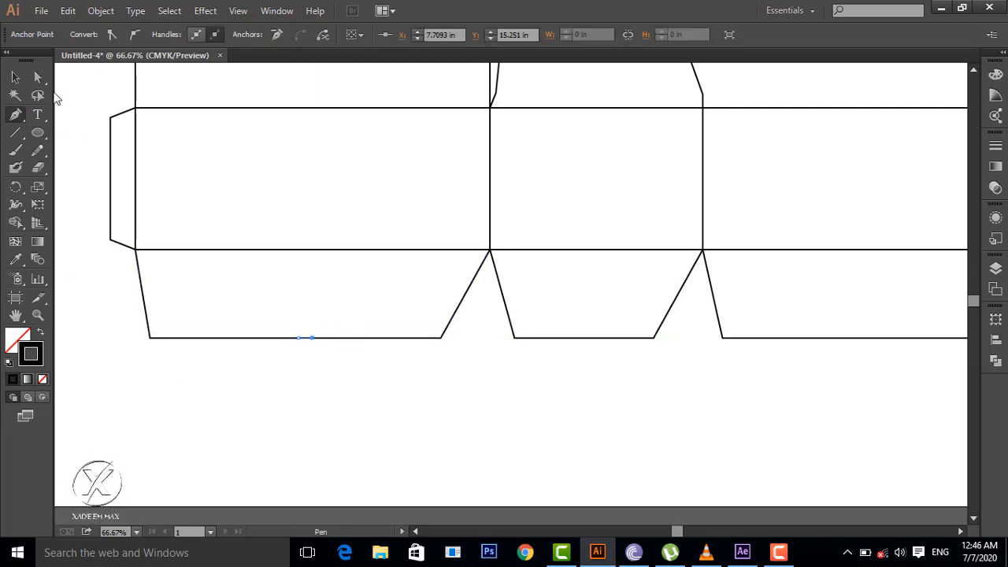
left_click(38, 77)
key("shift+Up")
key("shift+Up")
key("shift+Up")
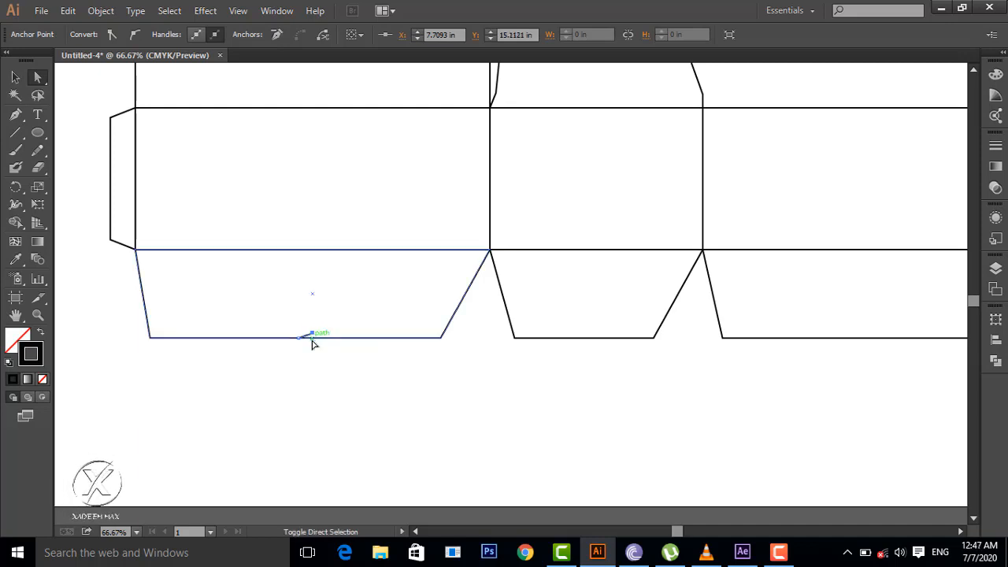
left_click(332, 367)
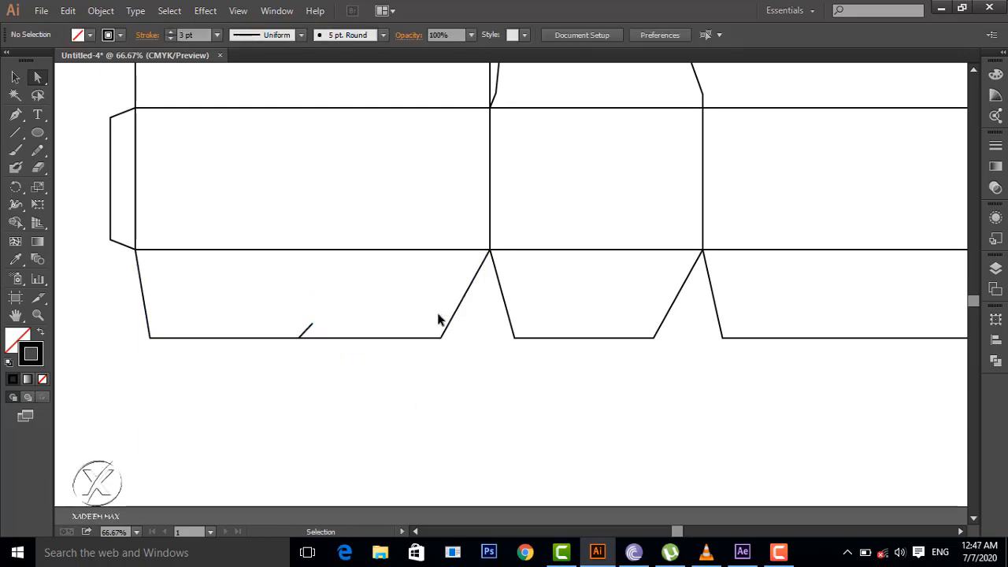
key("ctrl+z")
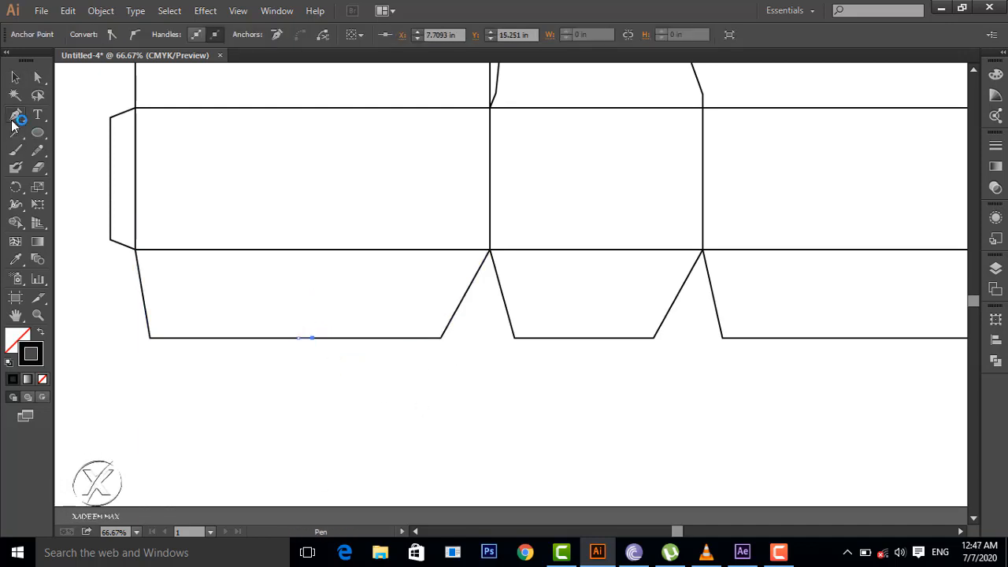
- Select the first bottom flap and add two anchor points near the middle of its lower edge, the second at X 7.7726 in
left_click_drag(15, 115, 78, 131)
left_click(304, 339)
key("Return")
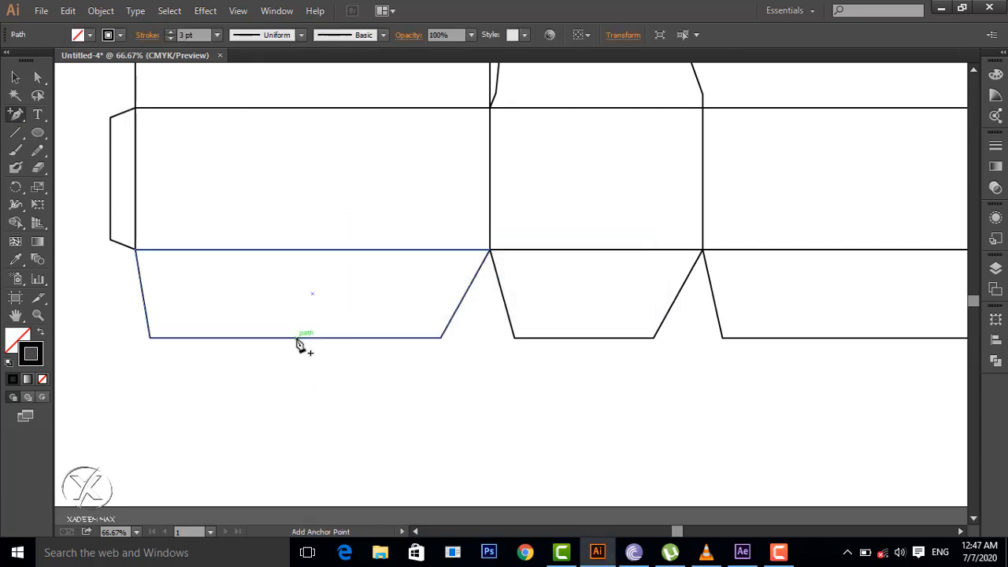
left_click(15, 77)
left_click_drag(132, 355, 271, 295)
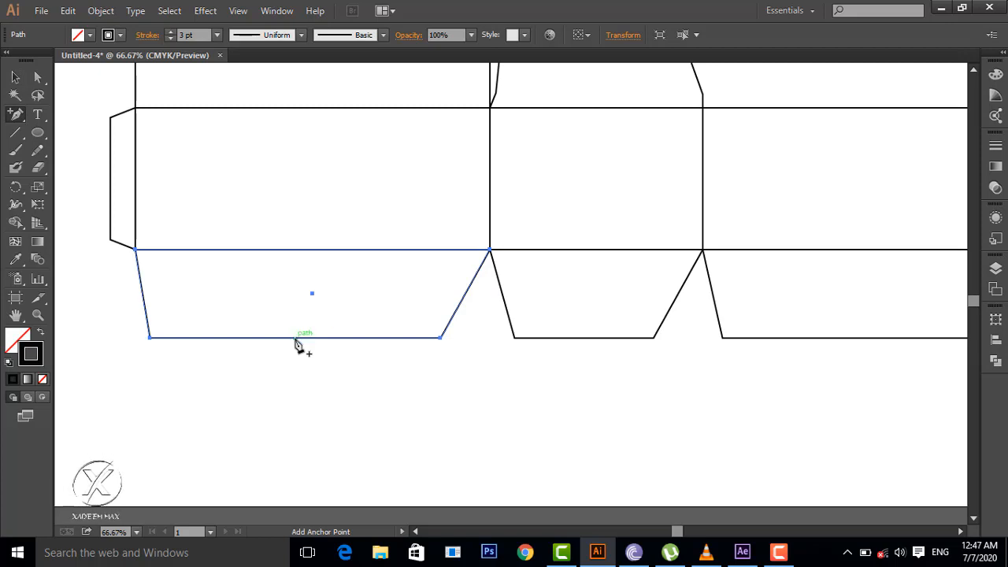
left_click(295, 338)
left_click(314, 338)
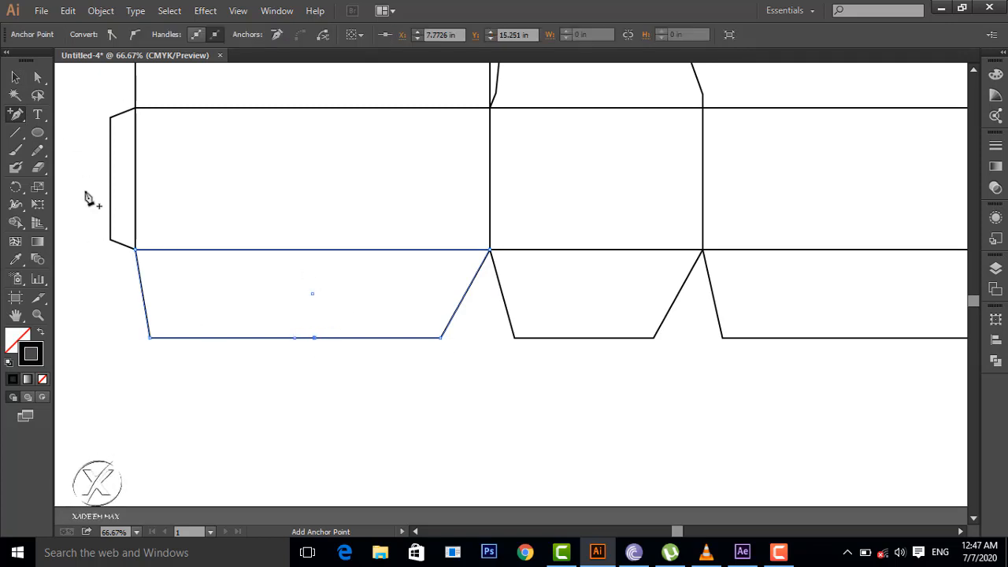
- Step up the right half of the first bottom flap's lower edge by raising the second added anchor and lower-right corner to Y 14.9732 in
key("a")
left_click(315, 338)
key("shift+Up")
key("shift+Up")
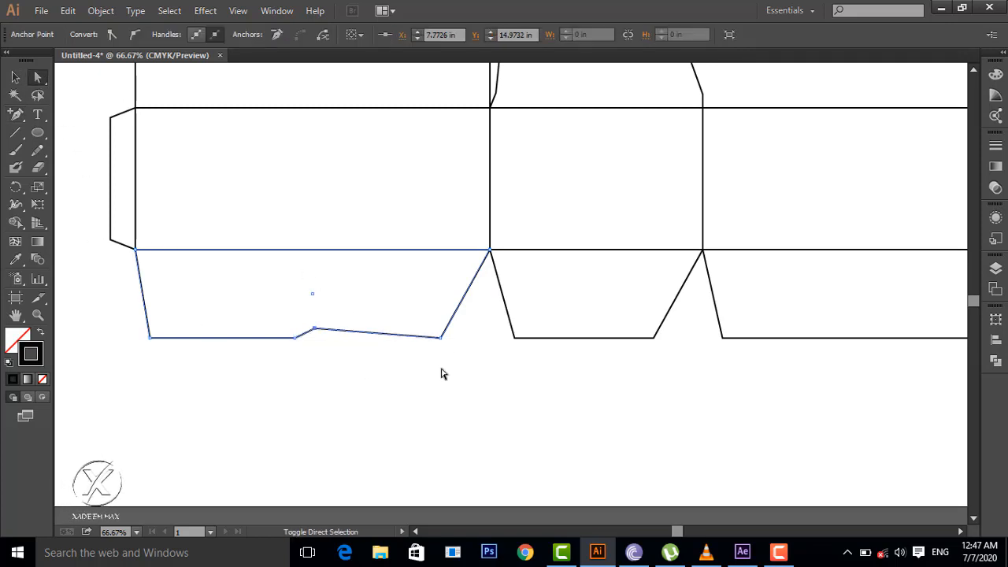
left_click(441, 338)
key("shift+Up")
key("shift+Up")
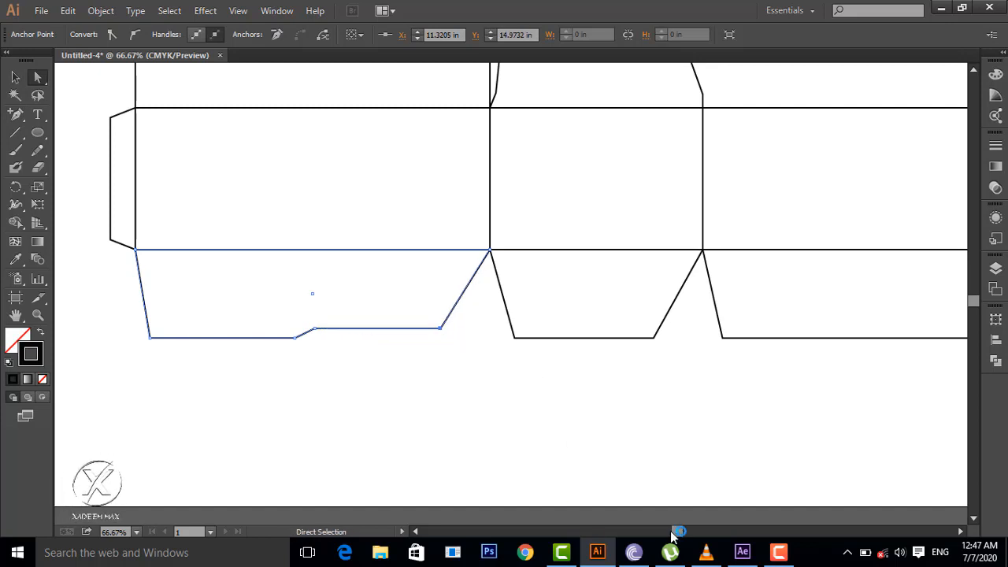
- Select the third bottom flap and add two anchor points near the middle of its lower edge, the second at X 24.2301 in
left_click_drag(674, 534, 700, 529)
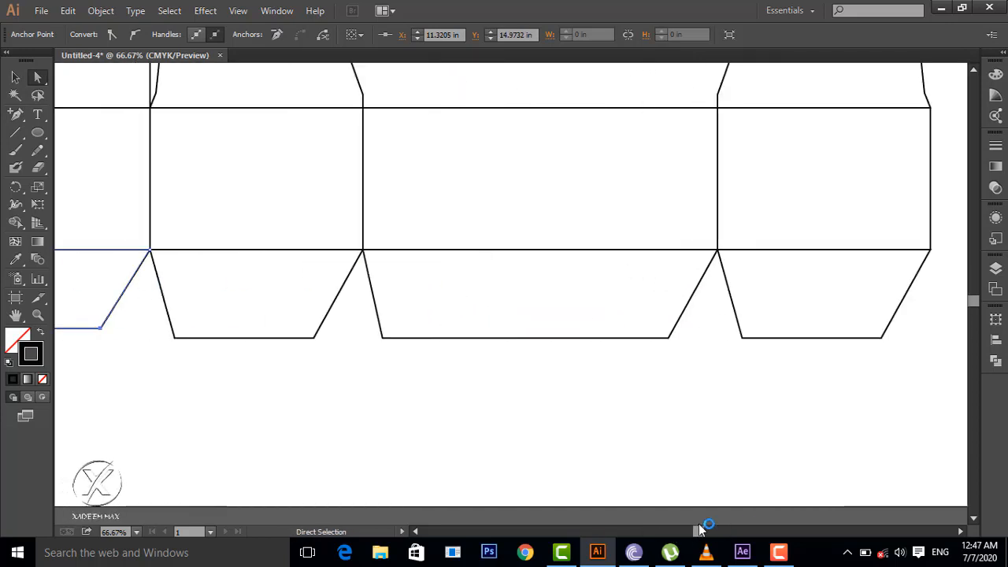
left_click(529, 338)
key("plus")
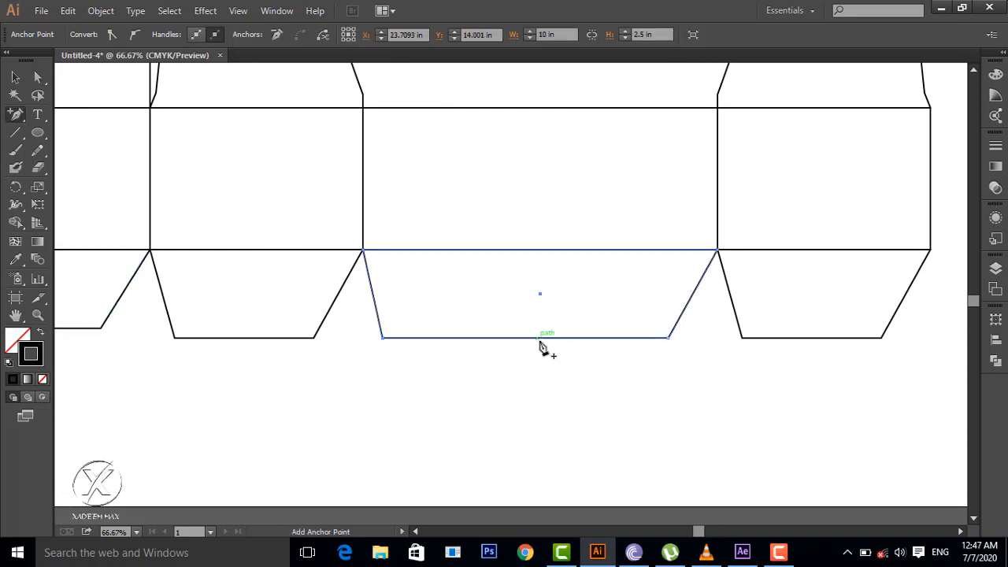
left_click(558, 338)
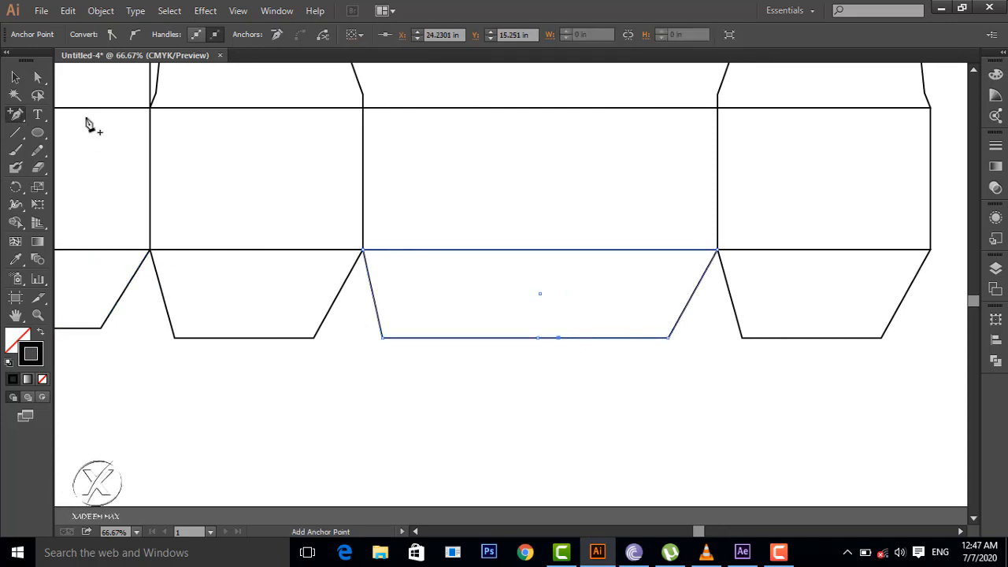
- Step up the right half of the third bottom flap's lower edge by raising the second added anchor and lower-right corner to Y 14.9732 in
left_click(37, 76)
left_click(559, 339)
key("shift+Up")
key("shift+Up")
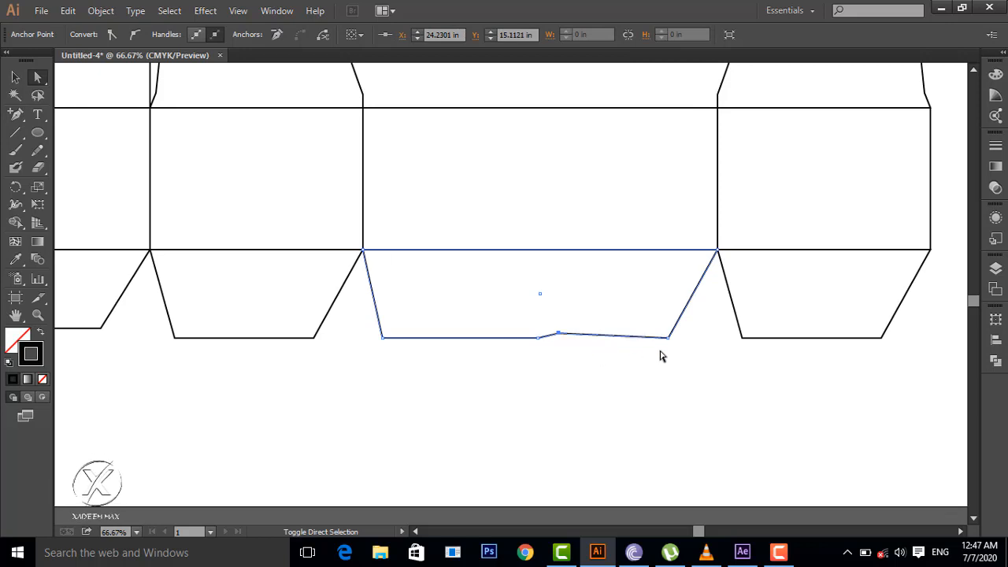
left_click(668, 338)
key("shift+Up")
key("shift+Up")
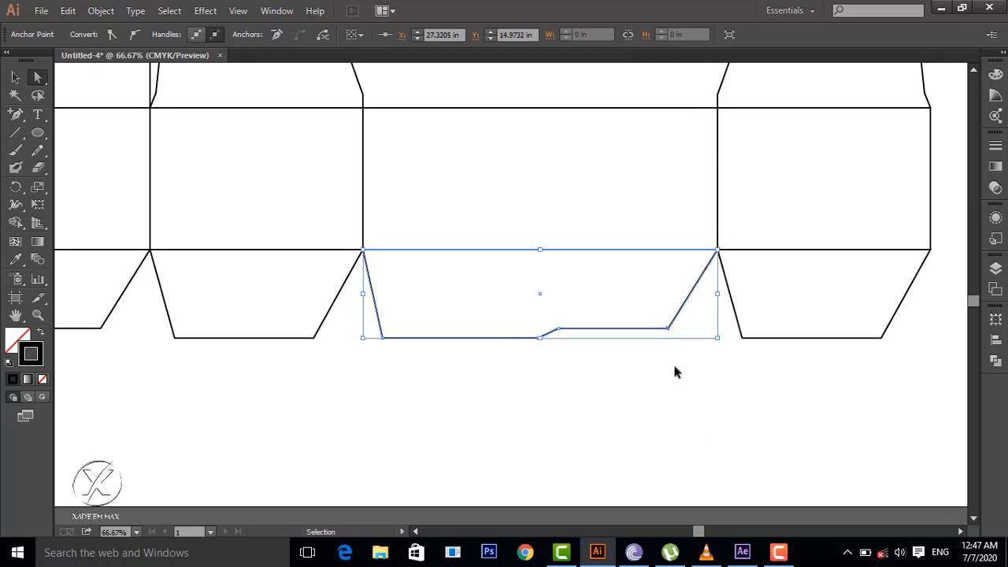
- Move the first bottom flap's lower-right corner outward to X 12.7093 in, making the flap's right edge vertical
key("ctrl+minus")
left_click_drag(690, 536, 685, 536)
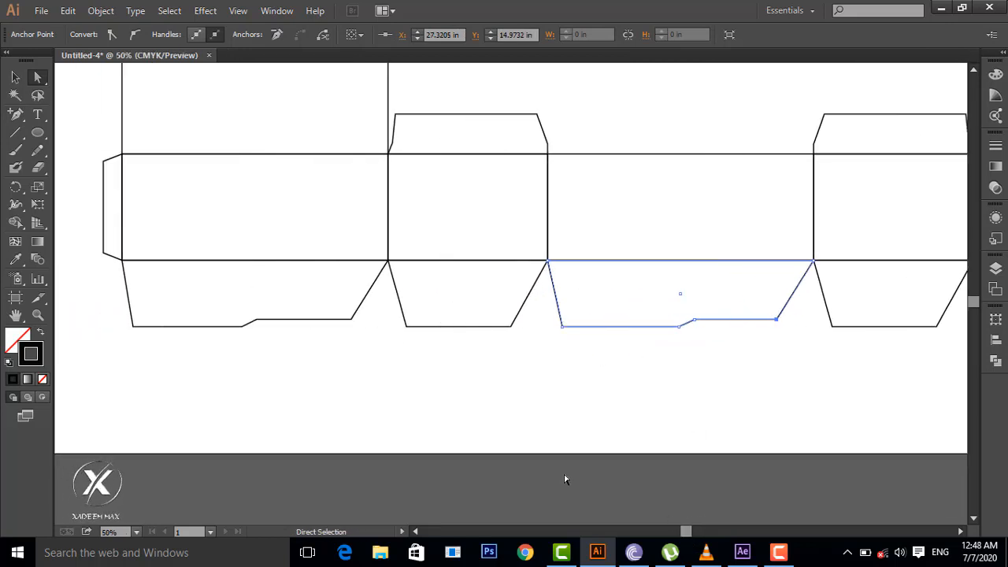
left_click(207, 325, "shift")
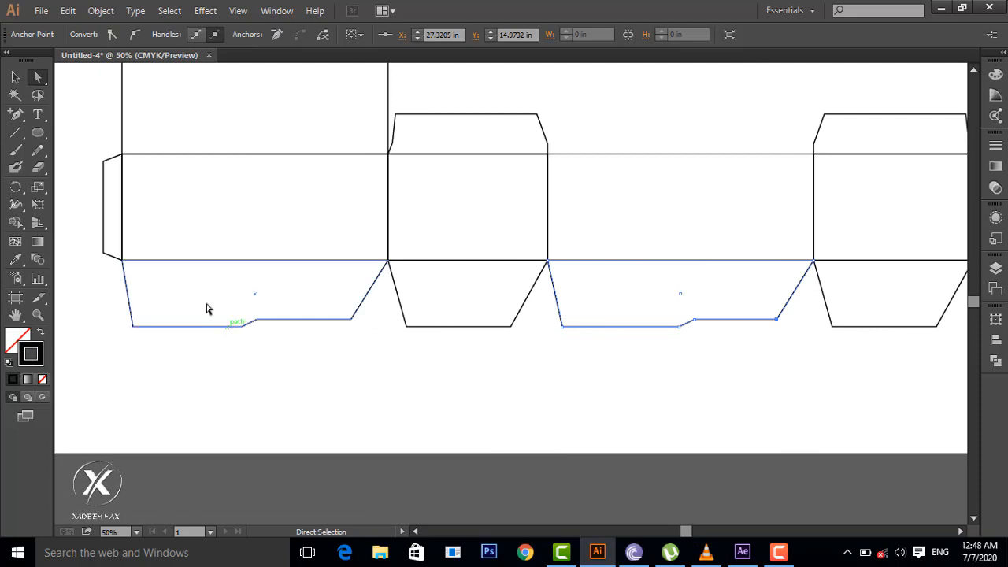
left_click(380, 263, "shift")
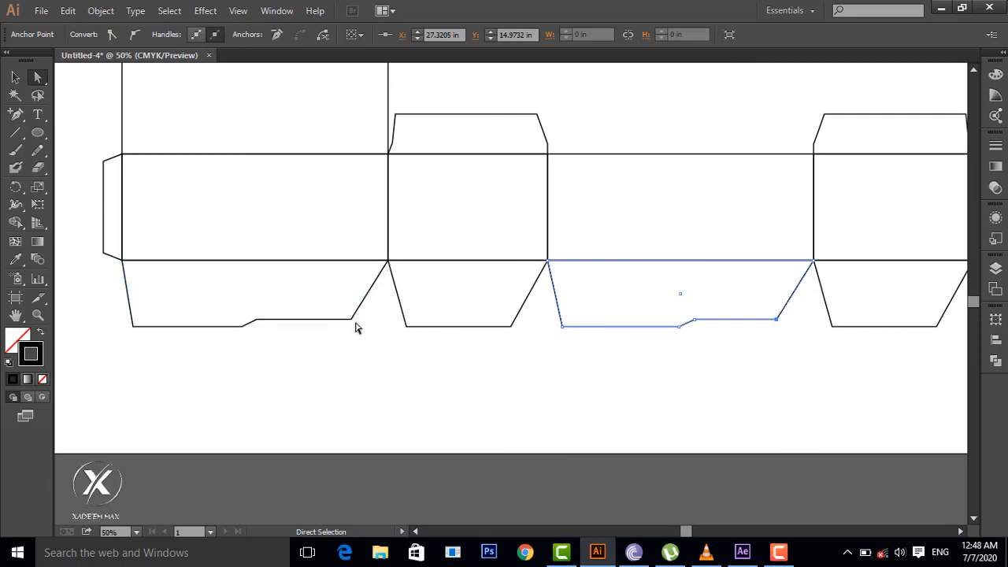
left_click(351, 320)
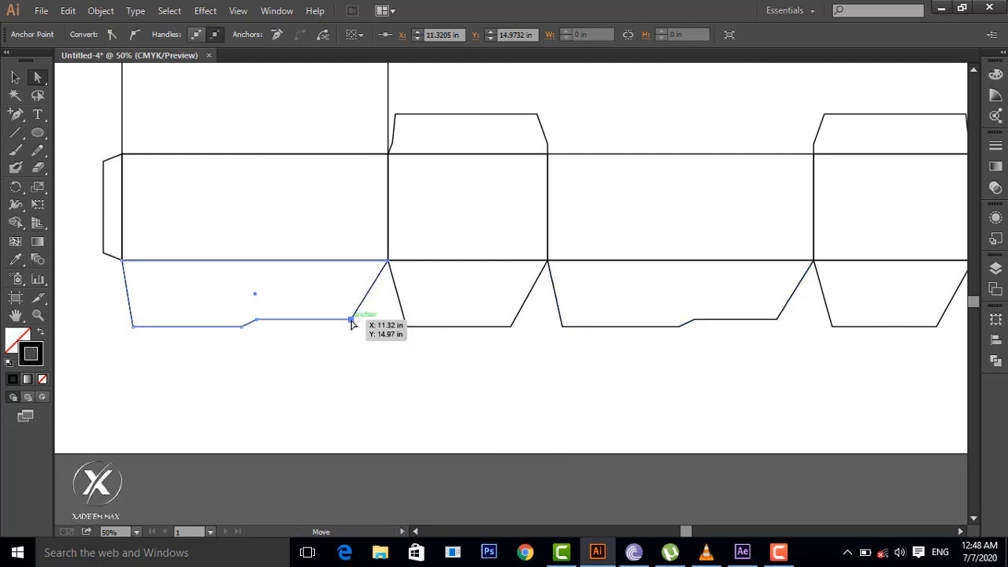
key("shift+Right")
key("shift+Right")
key("shift+Right")
key("shift+Right")
key("shift+Right")
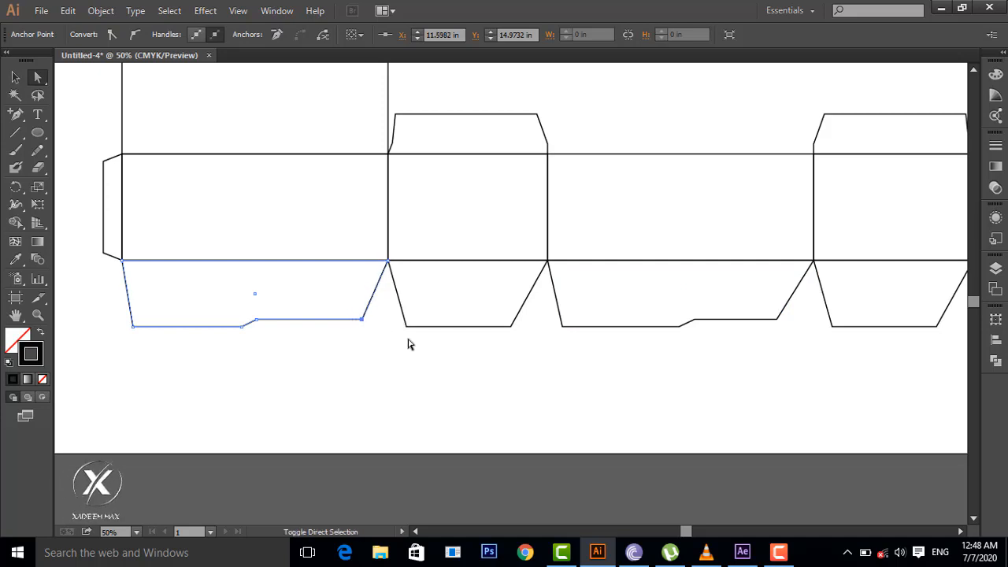
key("shift+Right")
key("shift+Right")
key("shift+Right")
key("shift+Right")
key("shift+Right")
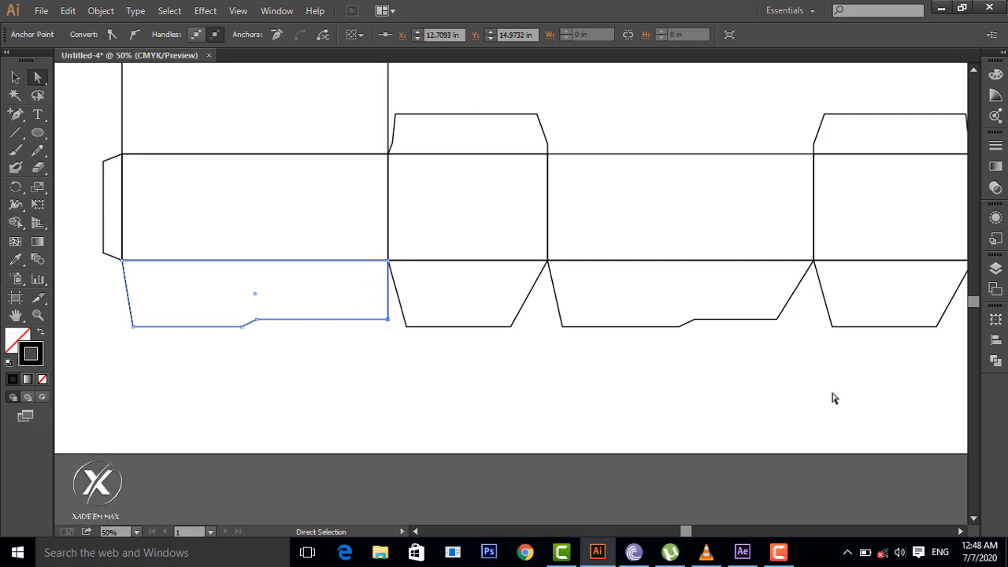
- Move the third bottom flap's lower-right corner outward to X 28.7093 in, making the flap's right edge vertical
left_click(777, 319)
key("shift+Right")
key("shift+Right")
key("shift+Right")
key("shift+Right")
key("shift+Right")
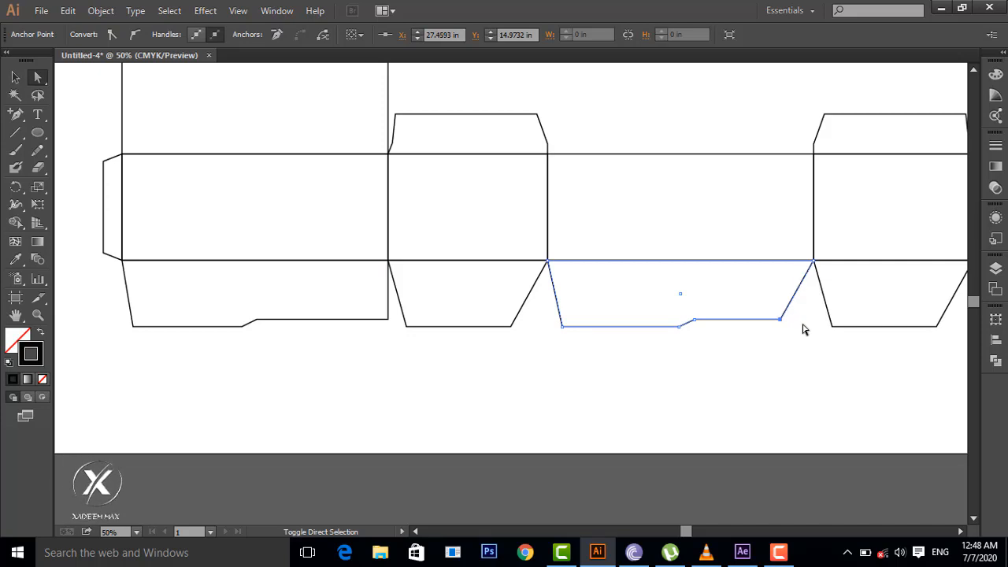
key("shift+Right")
key("shift+Right")
key("shift+Right")
key("shift+Right")
key("shift+Right")
key("shift+Right")
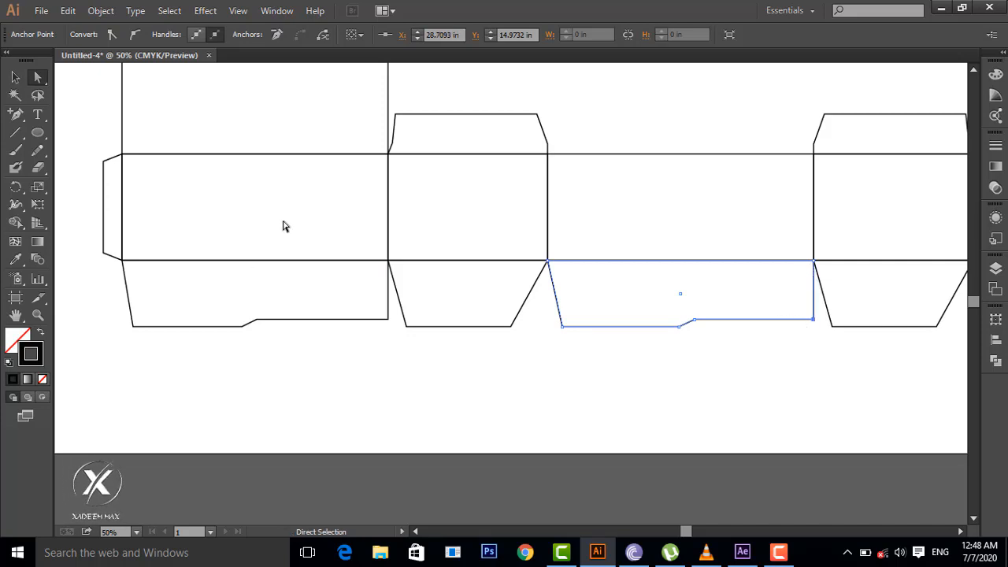
- Draw a diagonal line with the Pen tool from the first bottom flap's upper-right corner to its lower edge at X 10.7361 in
left_click(15, 113)
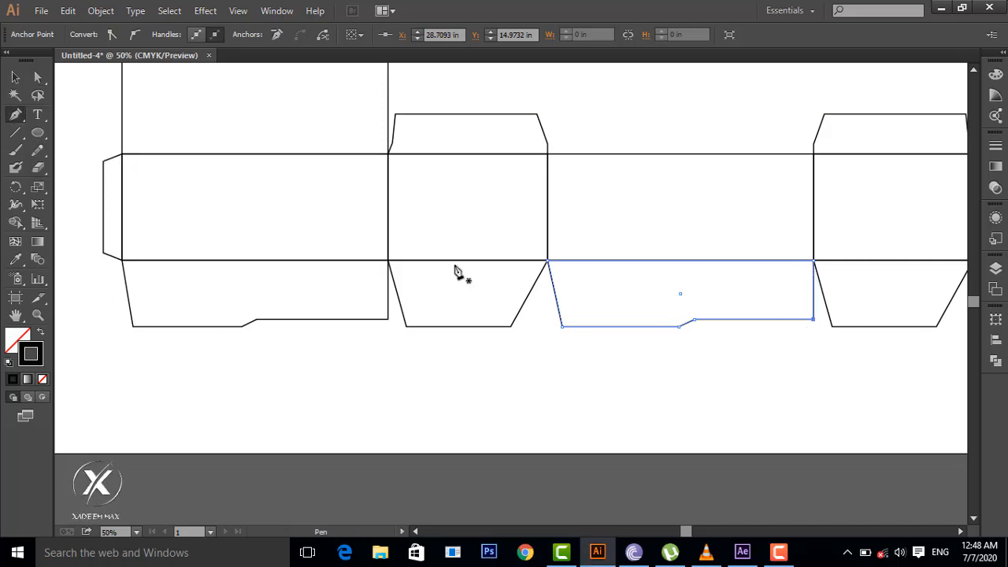
left_click(387, 261)
left_click(336, 319)
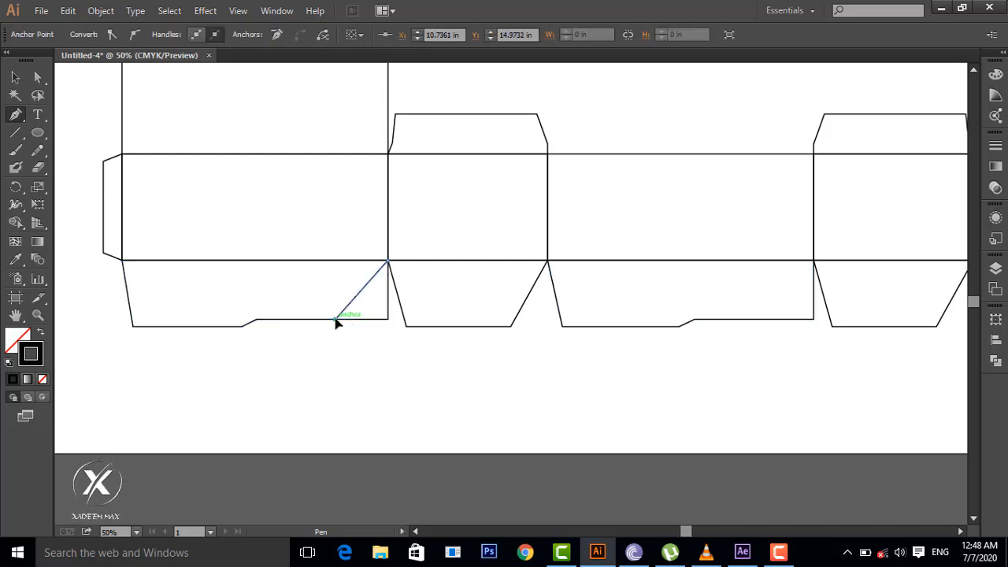
- Turn the first bottom flap's diagonal line into a dashed stroke and deselect it
left_click(997, 220)
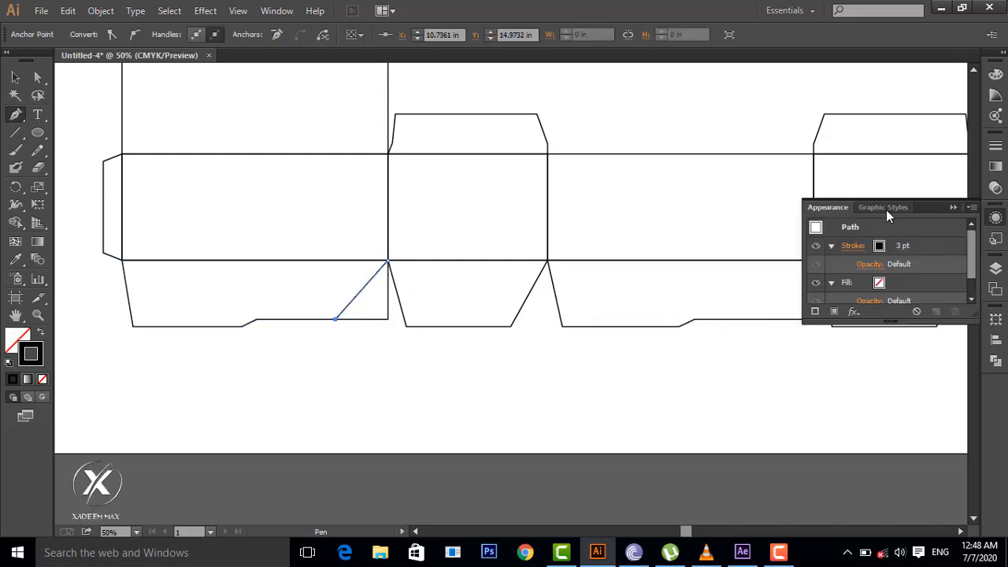
left_click(996, 220)
left_click(996, 146)
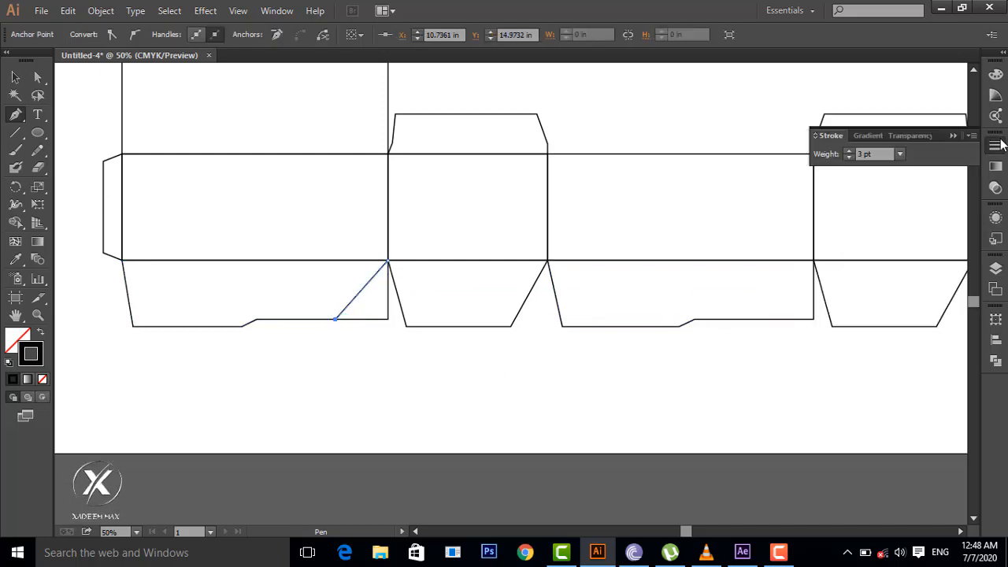
left_click(972, 136)
left_click(906, 139)
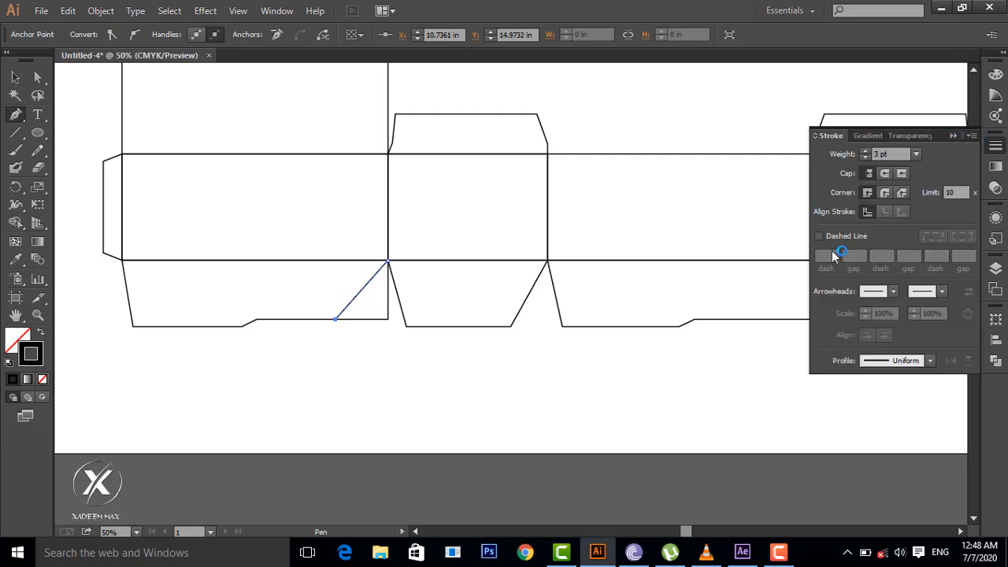
left_click(953, 135)
left_click(15, 77)
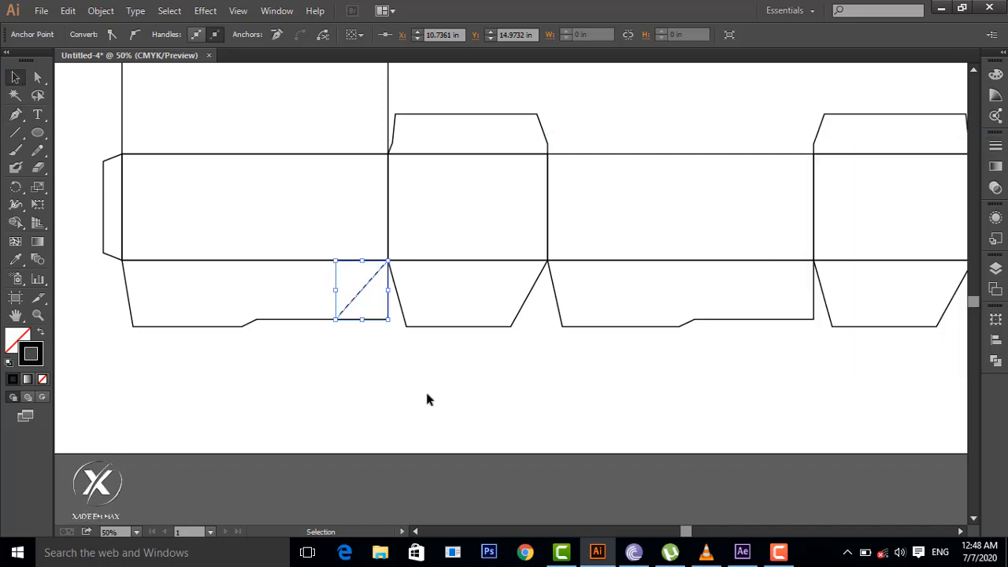
left_click(426, 389)
- Draw a matching dashed diagonal from the third bottom flap's upper-right corner down to its lower edge, and deselect it
left_click(15, 115)
left_click(811, 261)
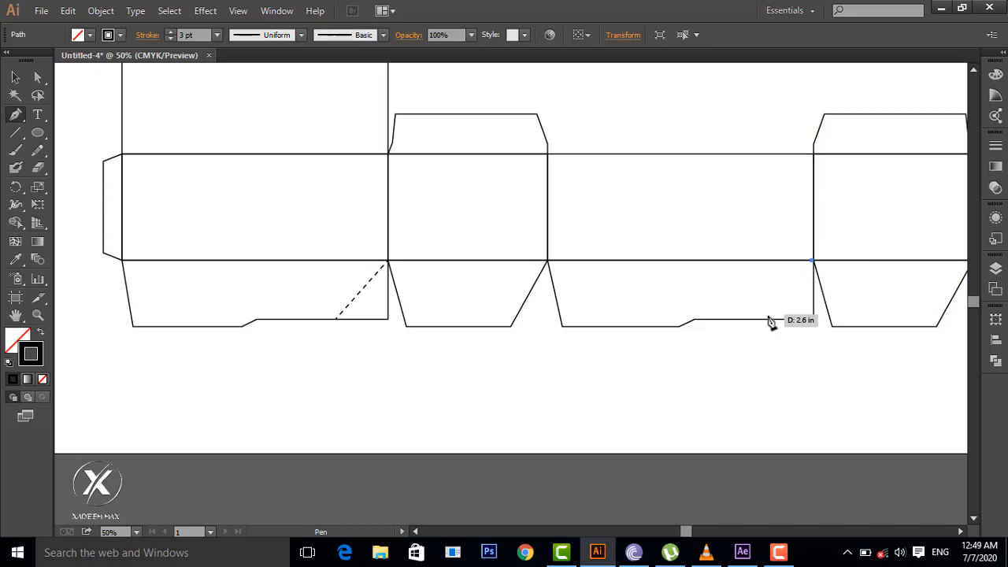
left_click(761, 318)
left_click(15, 77)
left_click(293, 415)
scroll(893, 394, "up", 1)
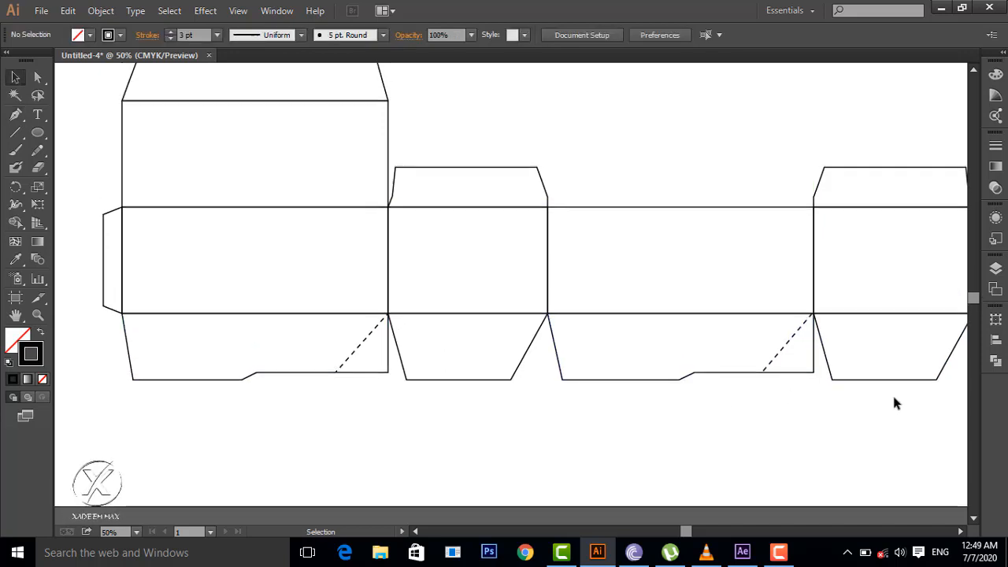
key("ctrl+minus")
key("ctrl+minus")
scroll(894, 397, "up", 1)
key("ctrl+plus")
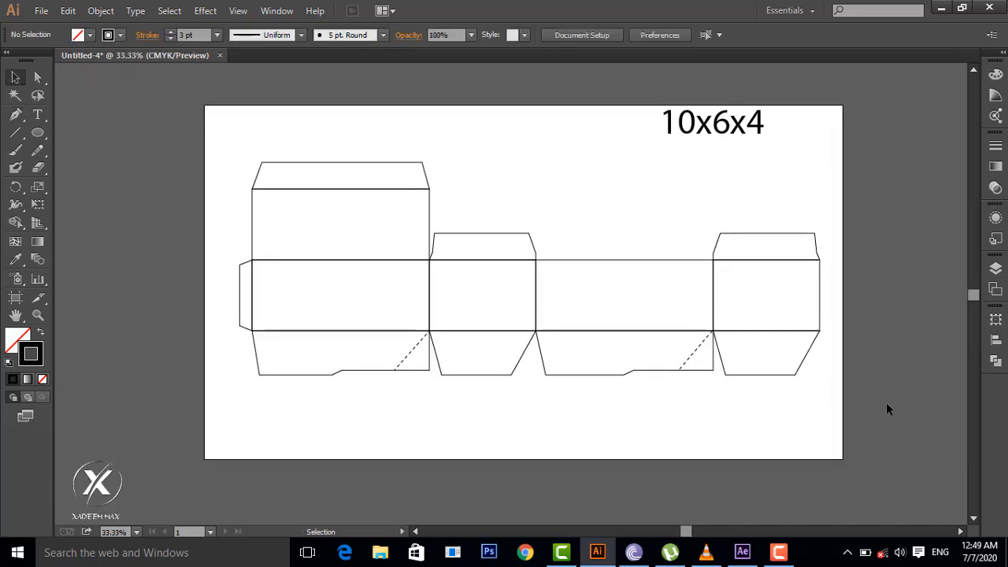